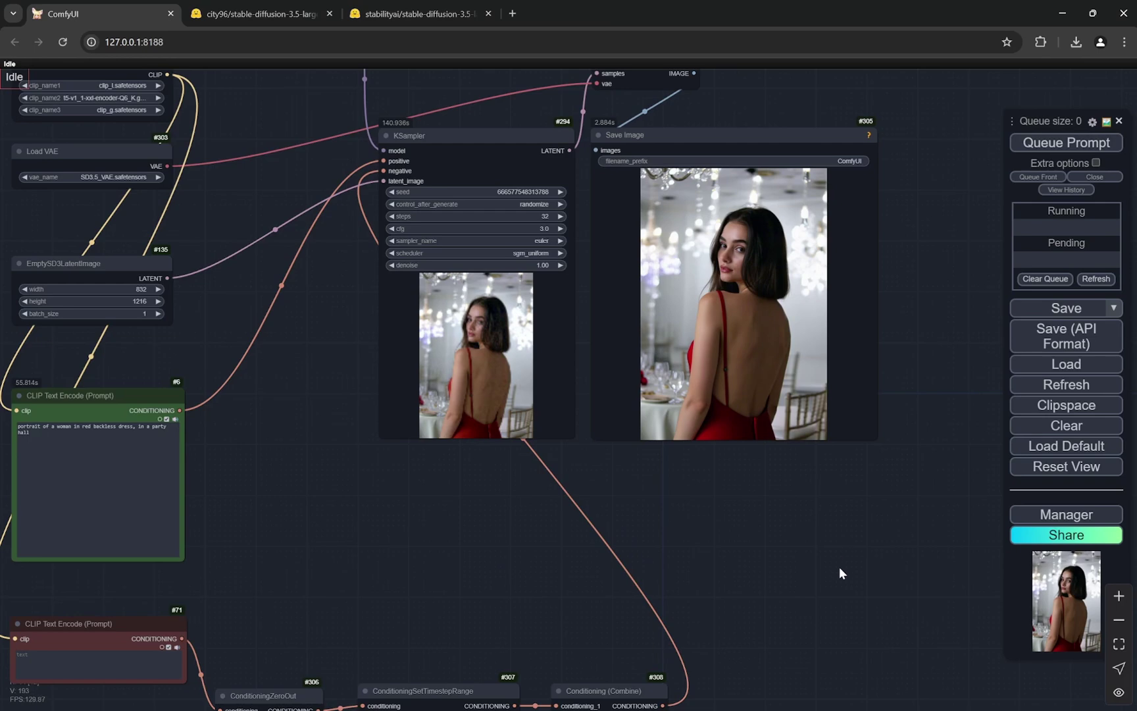
Show the city96/stable-diffusion-3.5-large-gguf file list, with quantizations from F16 (16.3 GB) to Q4_0 (4.77 GB).
{"action": "scroll", "coordinate": [882, 558], "scroll_direction": "down", "scroll_amount": 3}
{"action": "scroll", "coordinate": [359, 231], "scroll_direction": "up", "scroll_amount": 7}
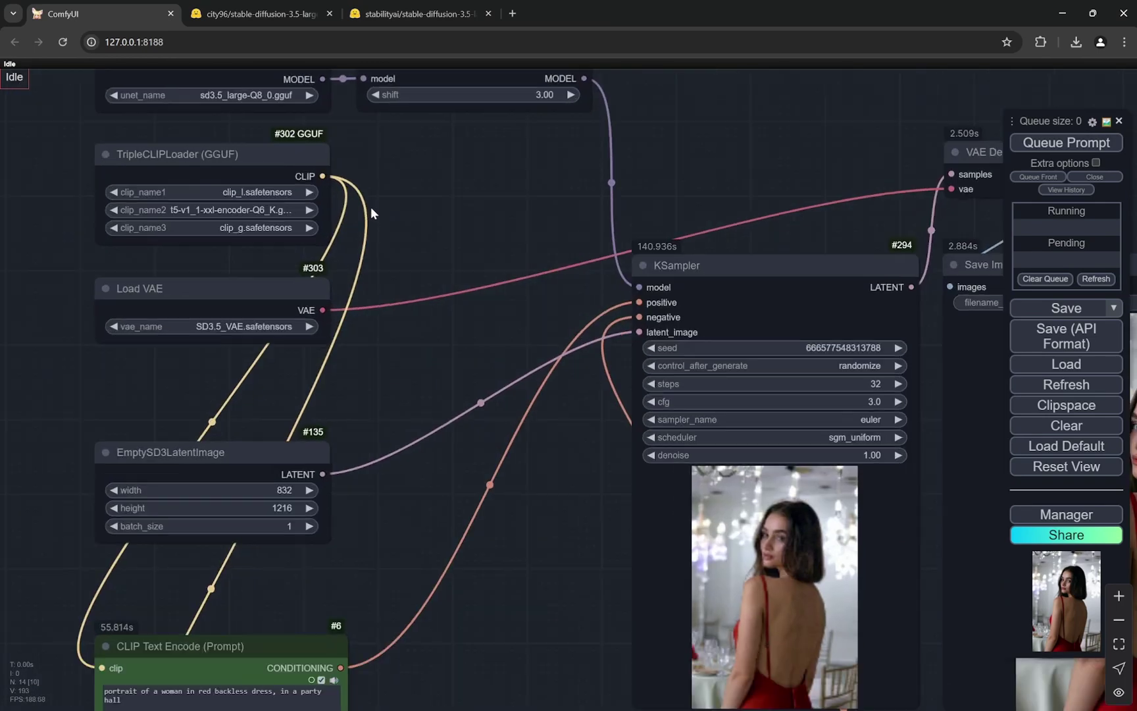
{"action": "scroll", "coordinate": [462, 204], "scroll_direction": "up", "scroll_amount": 5}
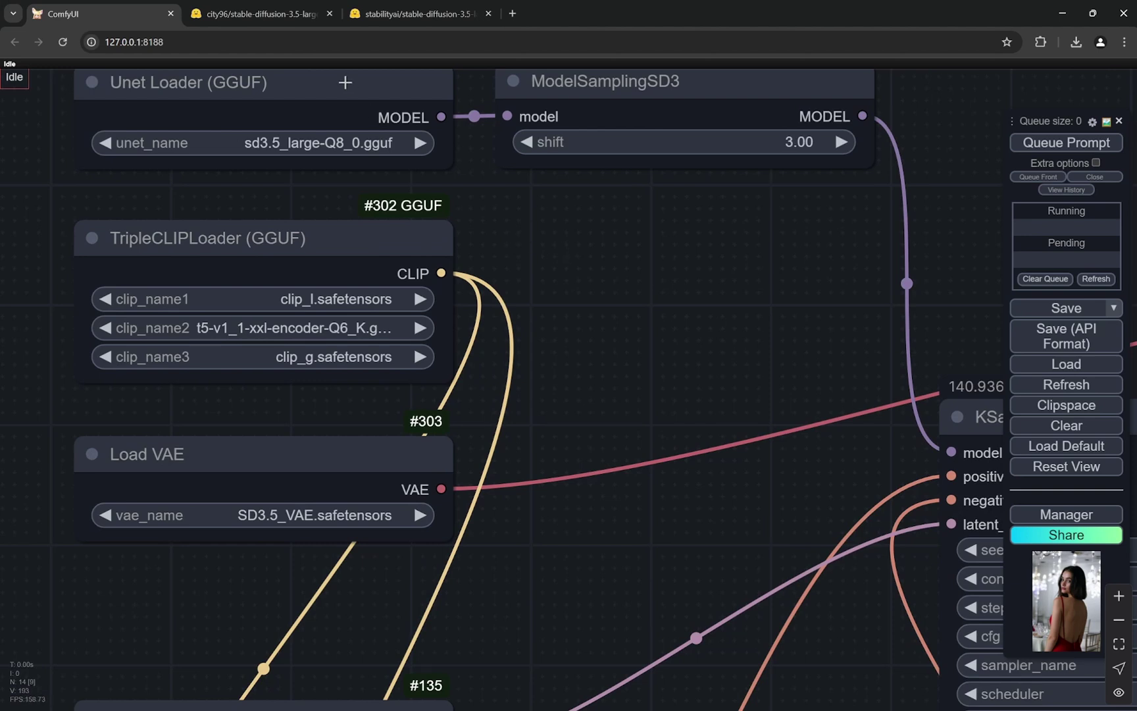
{"action": "left_click", "coordinate": [289, 14]}
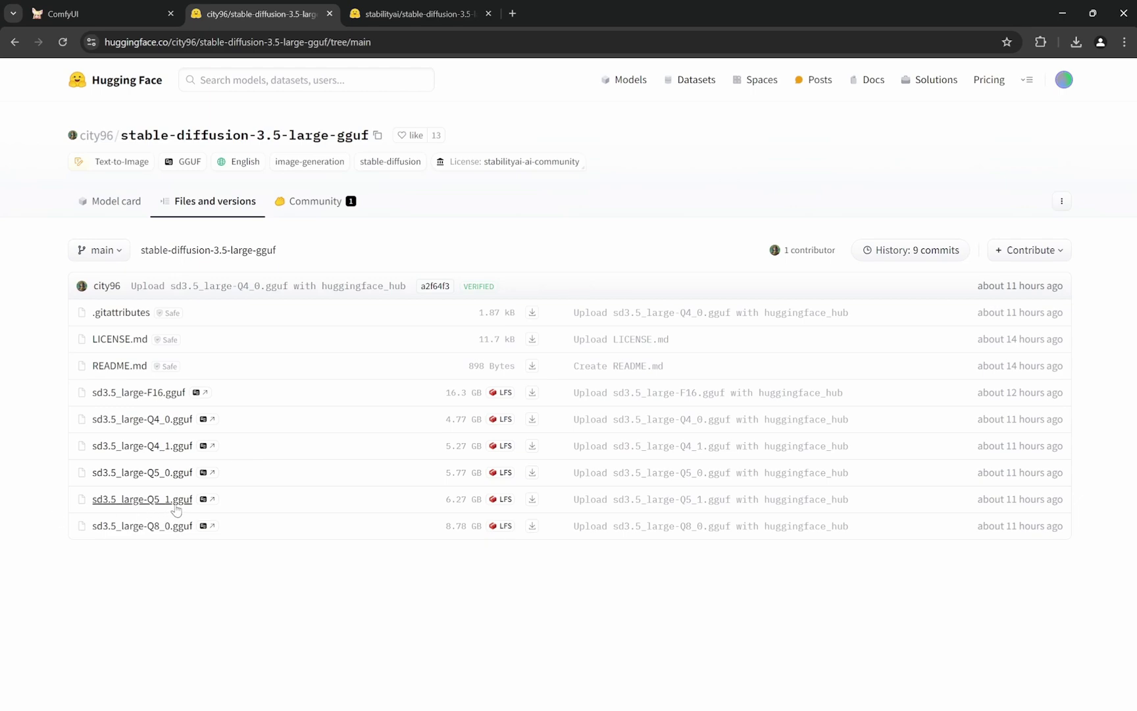
Back in ComfyUI, zoom in on the TripleCLIPLoader (GGUF) and Load VAE nodes.
{"action": "left_click", "coordinate": [98, 13]}
{"action": "scroll", "coordinate": [693, 351], "scroll_direction": "down", "scroll_amount": 3}
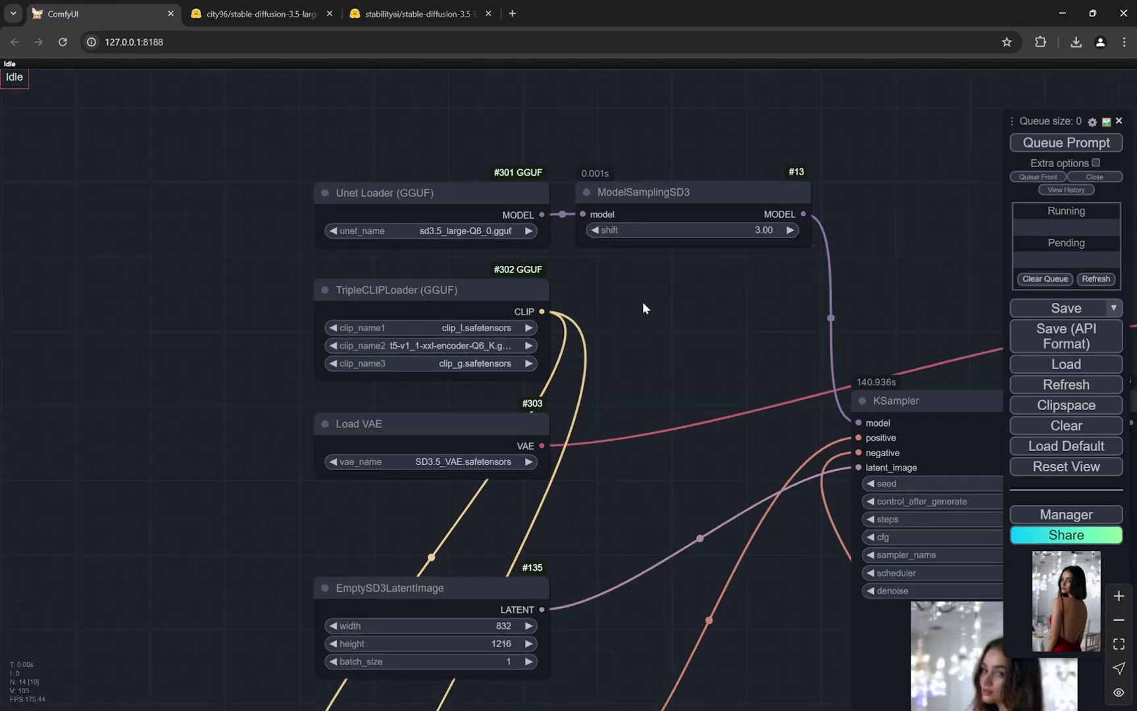
{"action": "scroll", "coordinate": [693, 350], "scroll_direction": "up", "scroll_amount": 1}
{"action": "scroll", "coordinate": [643, 304], "scroll_direction": "up", "scroll_amount": 4}
{"action": "scroll", "coordinate": [568, 346], "scroll_direction": "down", "scroll_amount": 4}
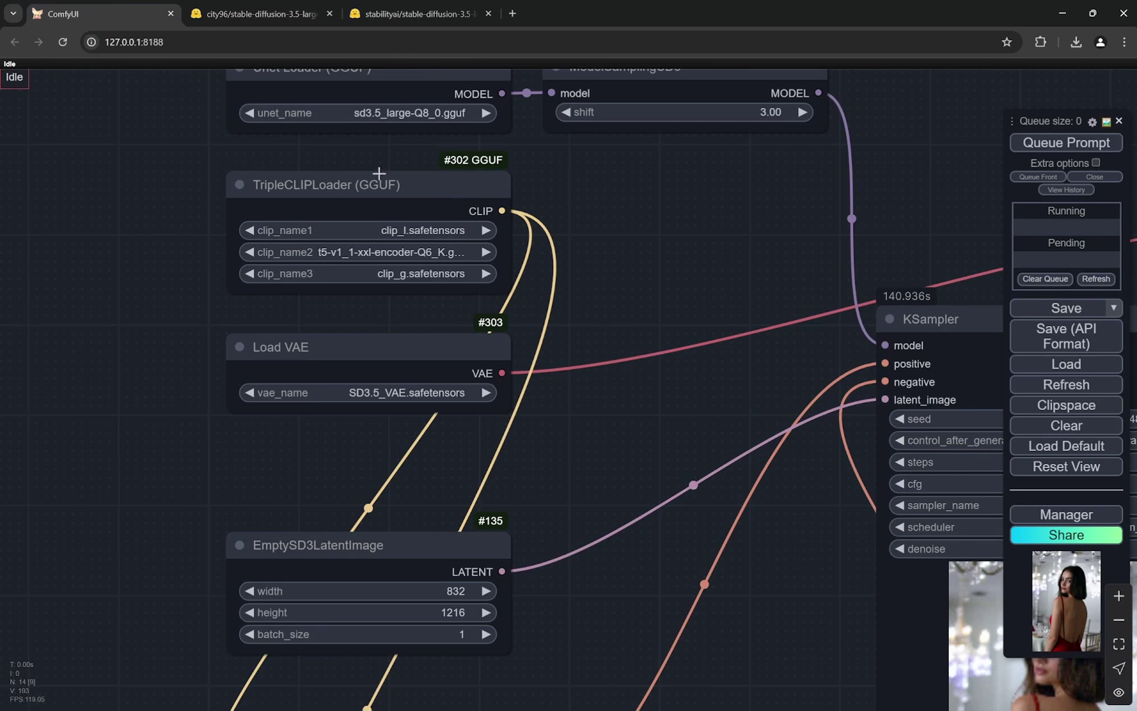
{"action": "scroll", "coordinate": [234, 296], "scroll_direction": "down", "scroll_amount": 3}
{"action": "scroll", "coordinate": [193, 330], "scroll_direction": "up", "scroll_amount": 1}
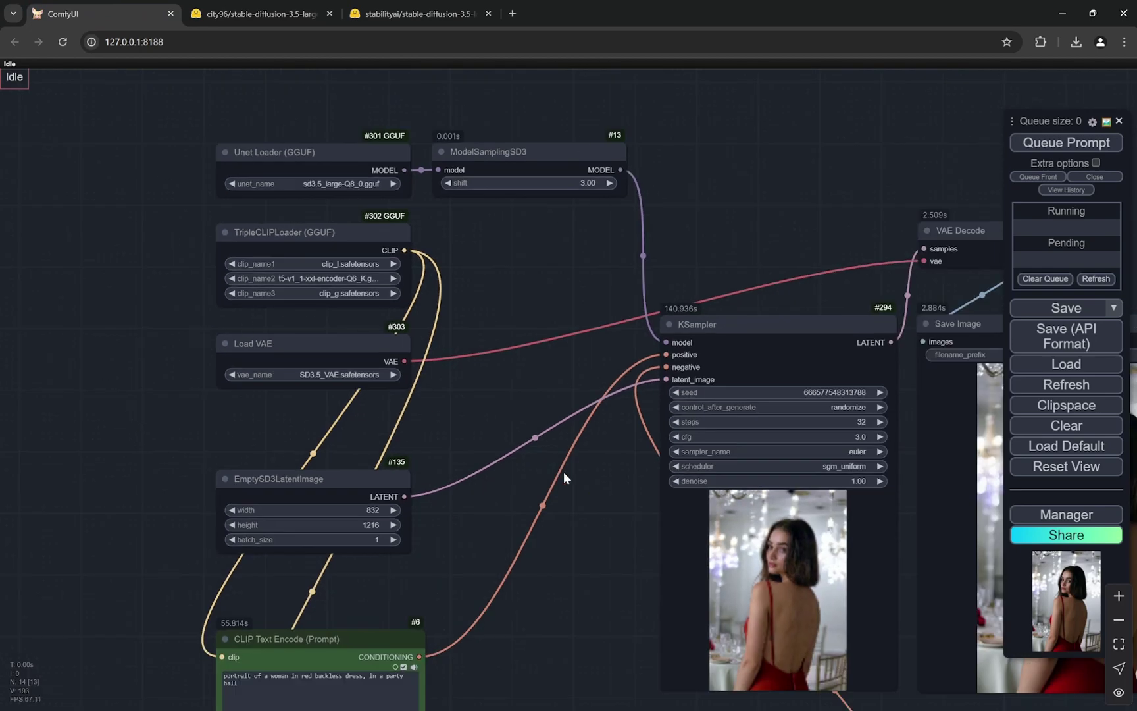
{"action": "scroll", "coordinate": [568, 225], "scroll_direction": "down", "scroll_amount": 2}
{"action": "scroll", "coordinate": [352, 436], "scroll_direction": "up", "scroll_amount": 5}
{"action": "left_click_drag", "start_coordinate": [472, 285], "coordinate": [472, 335]}
{"action": "scroll", "coordinate": [472, 335], "scroll_direction": "up", "scroll_amount": 2}
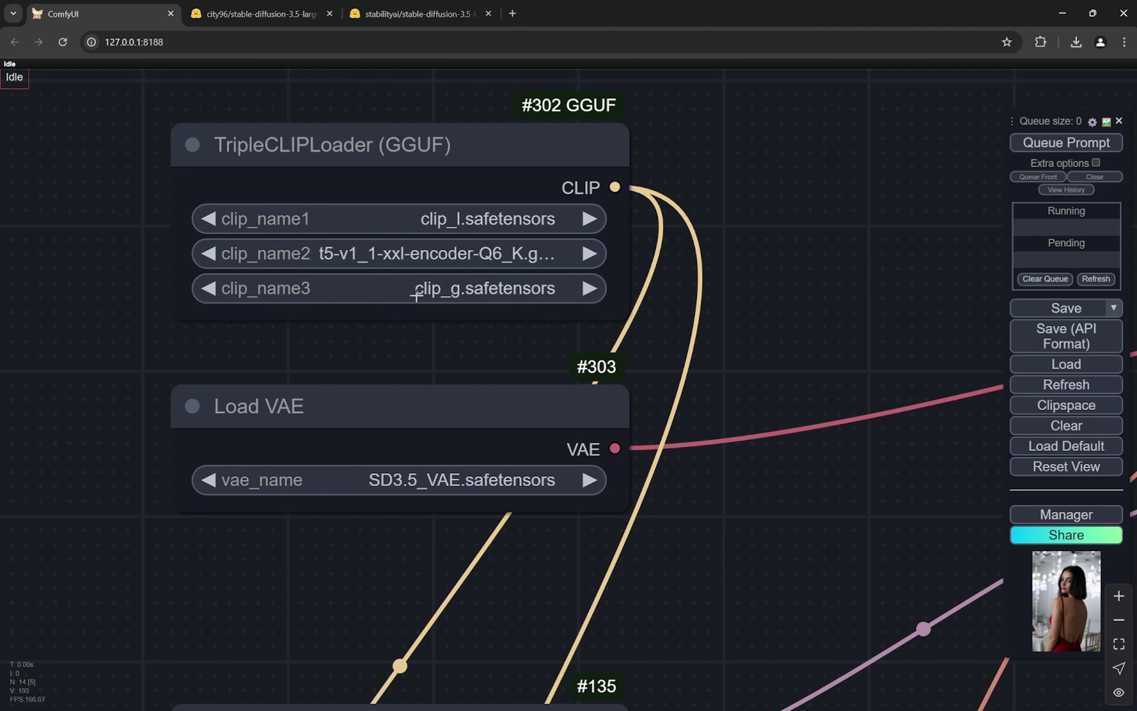
Browse stabilityai/stable-diffusion-3.5-large's files, peek into the vae folder, and return to the list.
{"action": "left_click", "coordinate": [417, 15]}
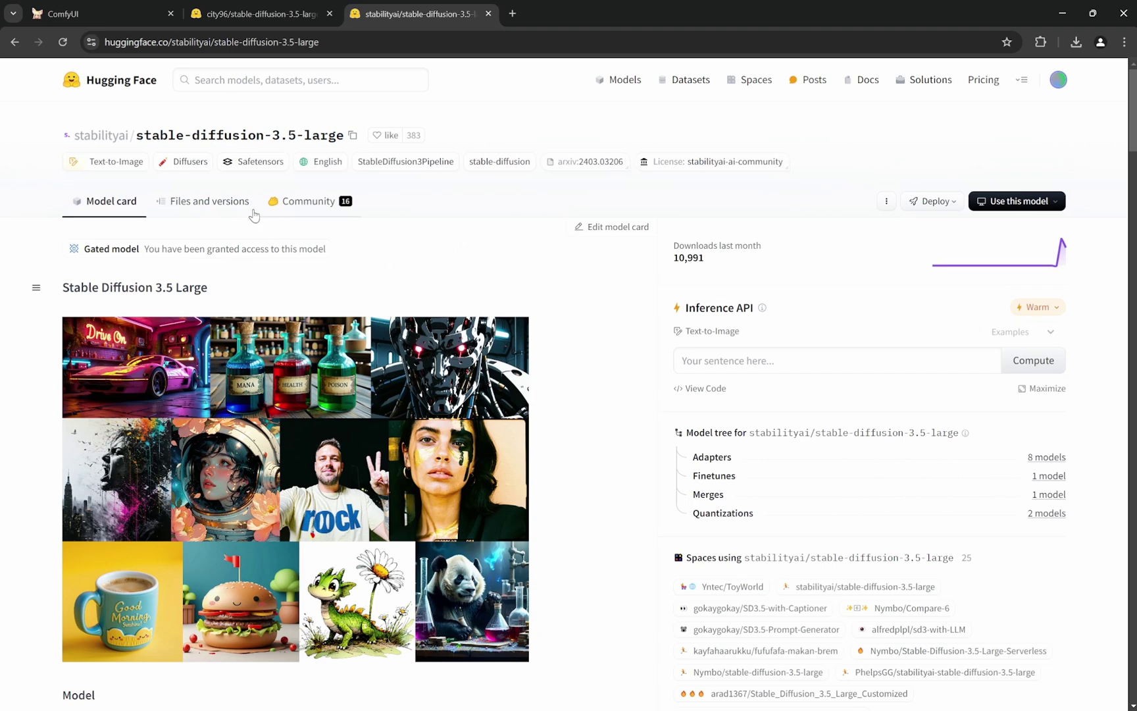
{"action": "left_click", "coordinate": [203, 205]}
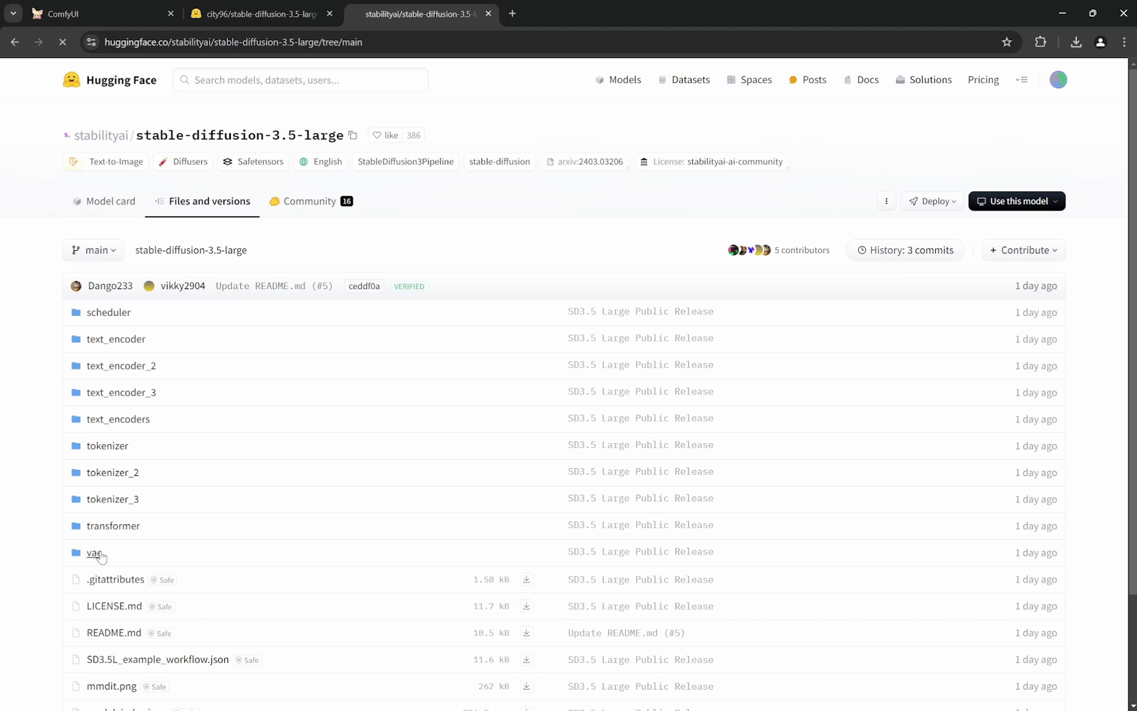
{"action": "left_click", "coordinate": [172, 559]}
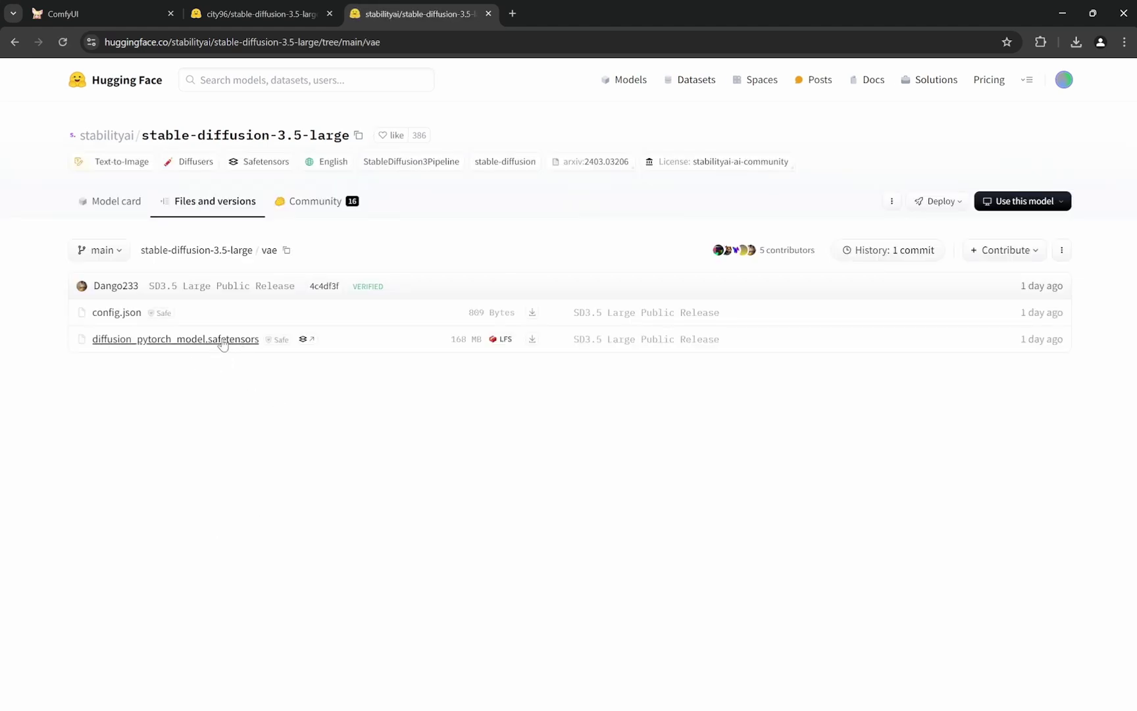
{"action": "left_click", "coordinate": [13, 42]}
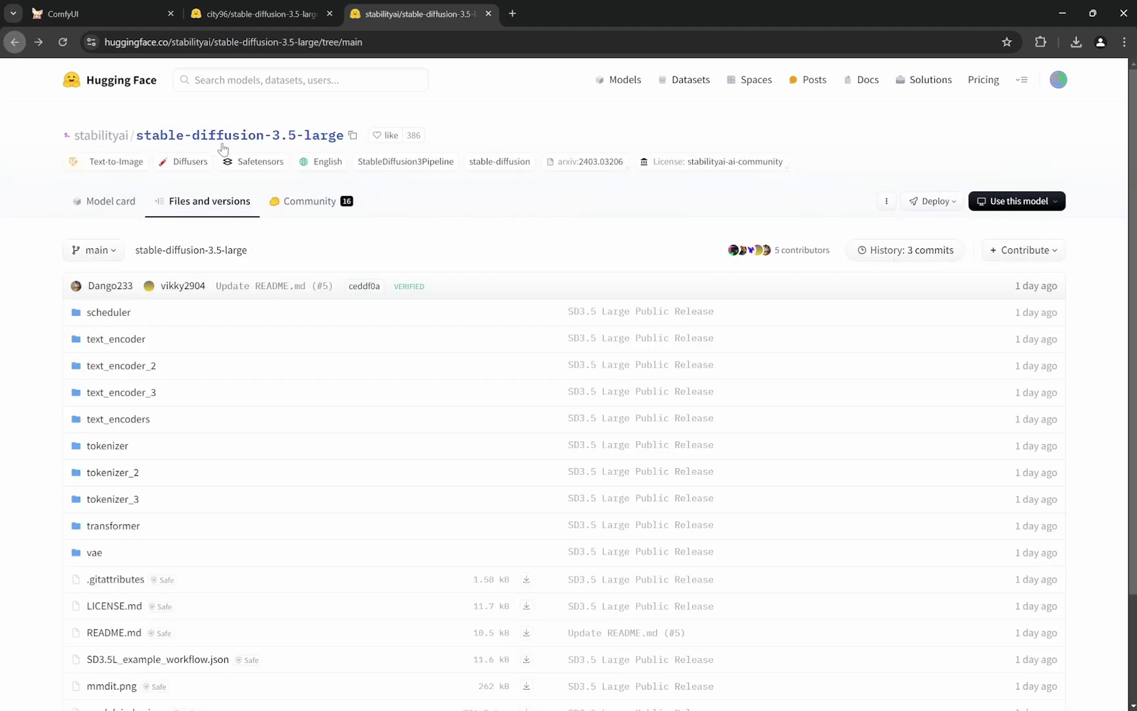
In ComfyUI, view ModelSamplingSD3 shift 3.00 and KSampler's 32 steps, cfg 3.0, euler, sgm_uniform.
{"action": "left_click", "coordinate": [161, 15]}
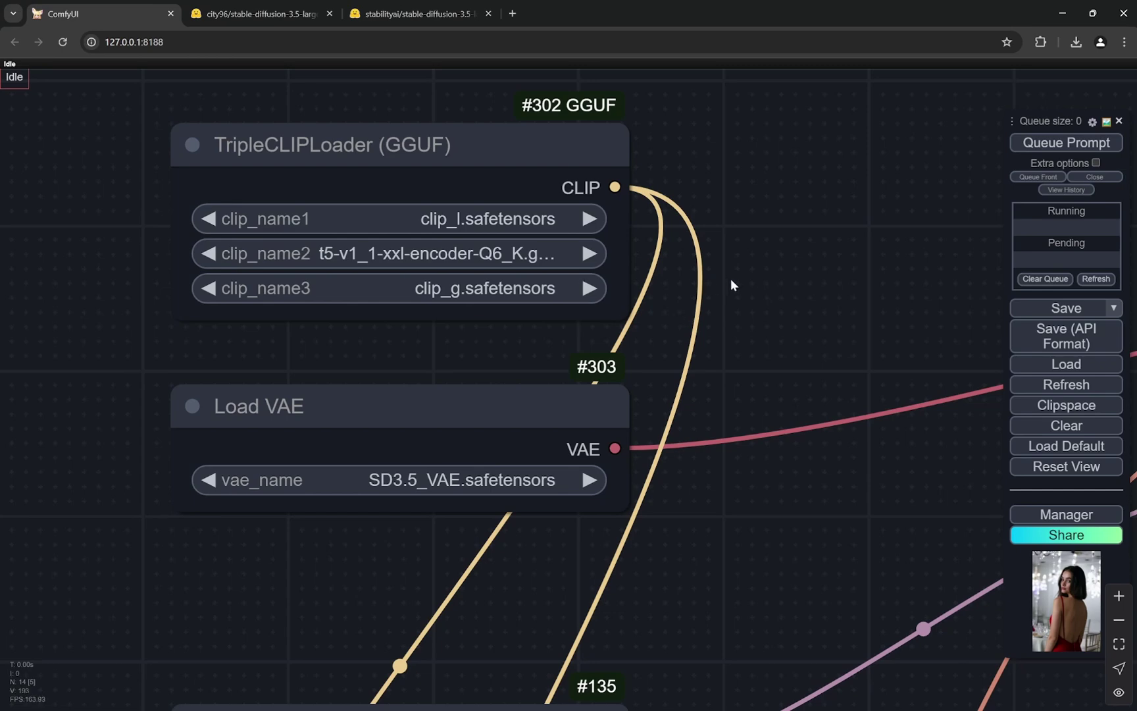
{"action": "scroll", "coordinate": [750, 289], "scroll_direction": "down", "scroll_amount": 10}
{"action": "left_click_drag", "start_coordinate": [781, 301], "coordinate": [580, 251]}
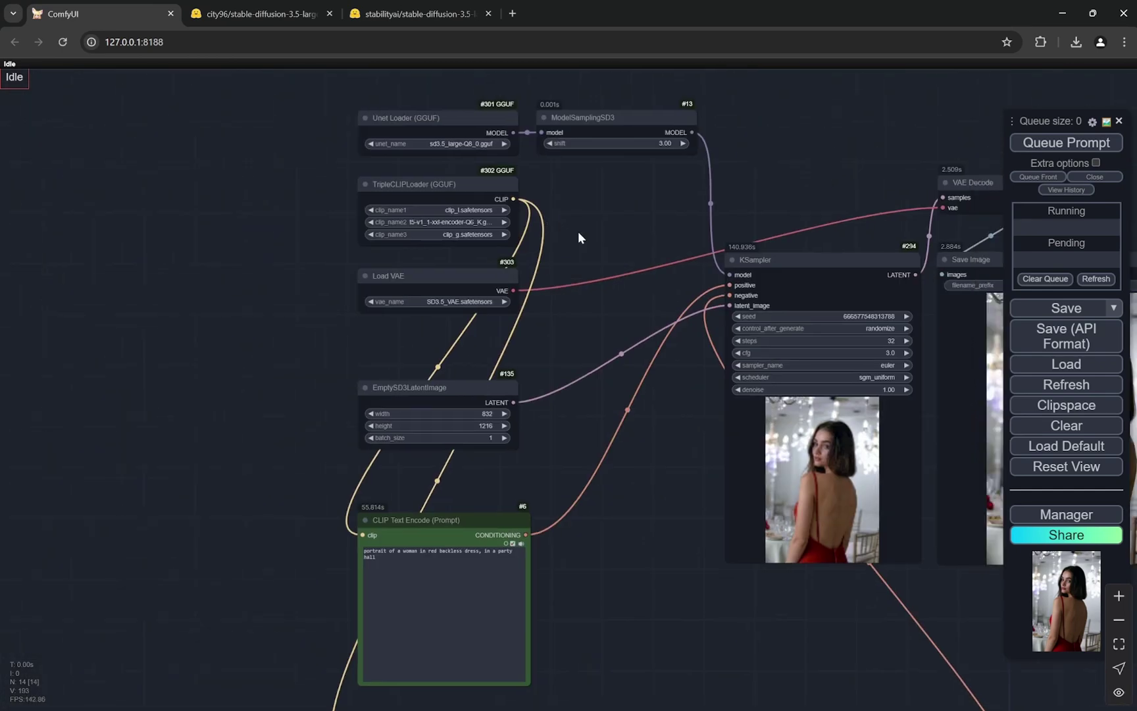
{"action": "scroll", "coordinate": [628, 457], "scroll_direction": "up", "scroll_amount": 3}
{"action": "scroll", "coordinate": [674, 429], "scroll_direction": "down", "scroll_amount": 3}
{"action": "left_click_drag", "start_coordinate": [638, 220], "coordinate": [389, 261]}
{"action": "scroll", "coordinate": [480, 181], "scroll_direction": "up", "scroll_amount": 4}
{"action": "scroll", "coordinate": [482, 181], "scroll_direction": "down", "scroll_amount": 2}
{"action": "scroll", "coordinate": [317, 99], "scroll_direction": "up", "scroll_amount": 4}
{"action": "scroll", "coordinate": [342, 250], "scroll_direction": "up", "scroll_amount": 3}
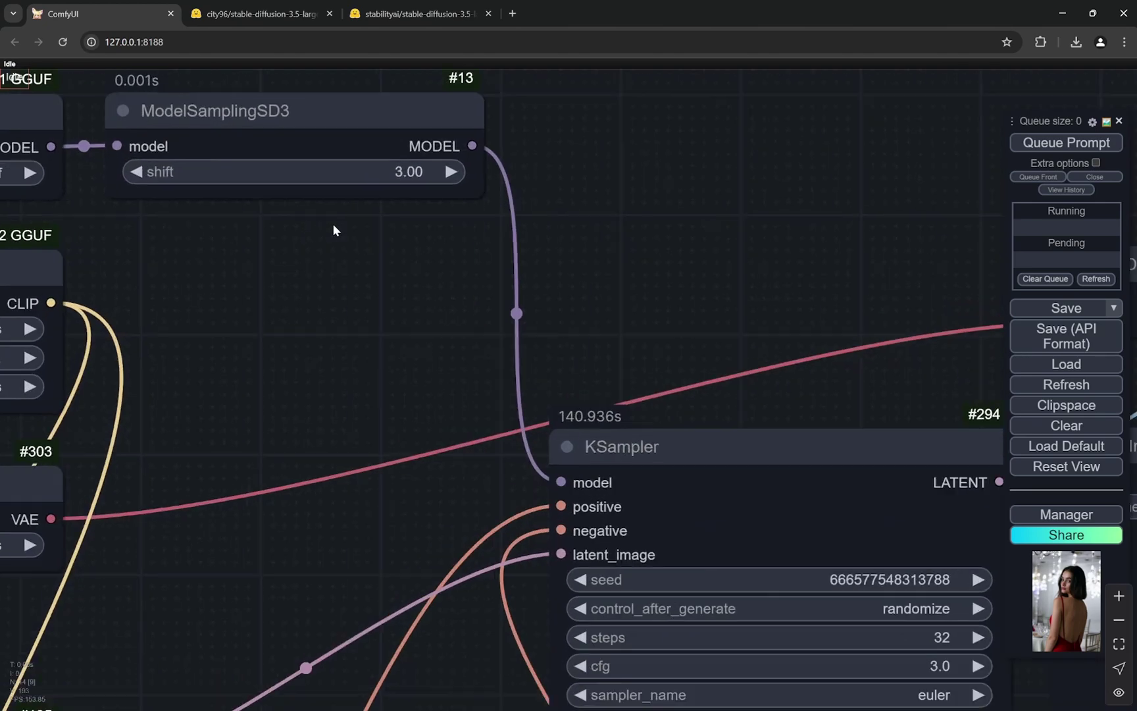
{"action": "left_click_drag", "start_coordinate": [333, 225], "coordinate": [320, 293]}
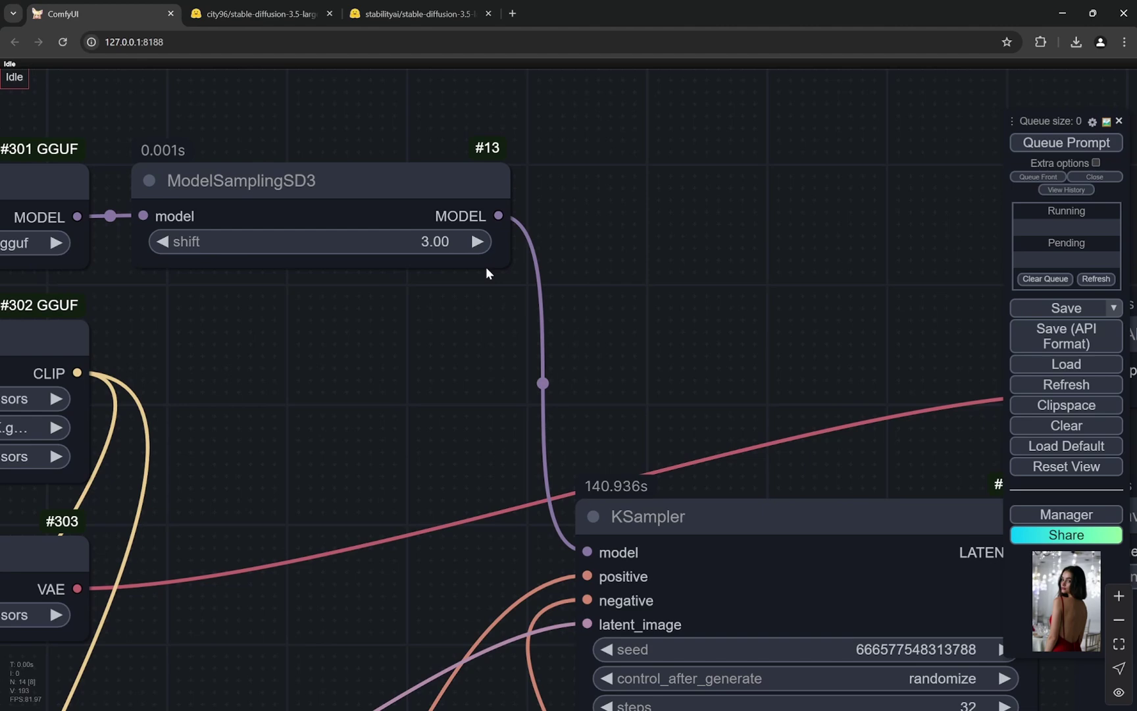
{"action": "scroll", "coordinate": [423, 406], "scroll_direction": "down", "scroll_amount": 10}
{"action": "scroll", "coordinate": [757, 399], "scroll_direction": "up", "scroll_amount": 3}
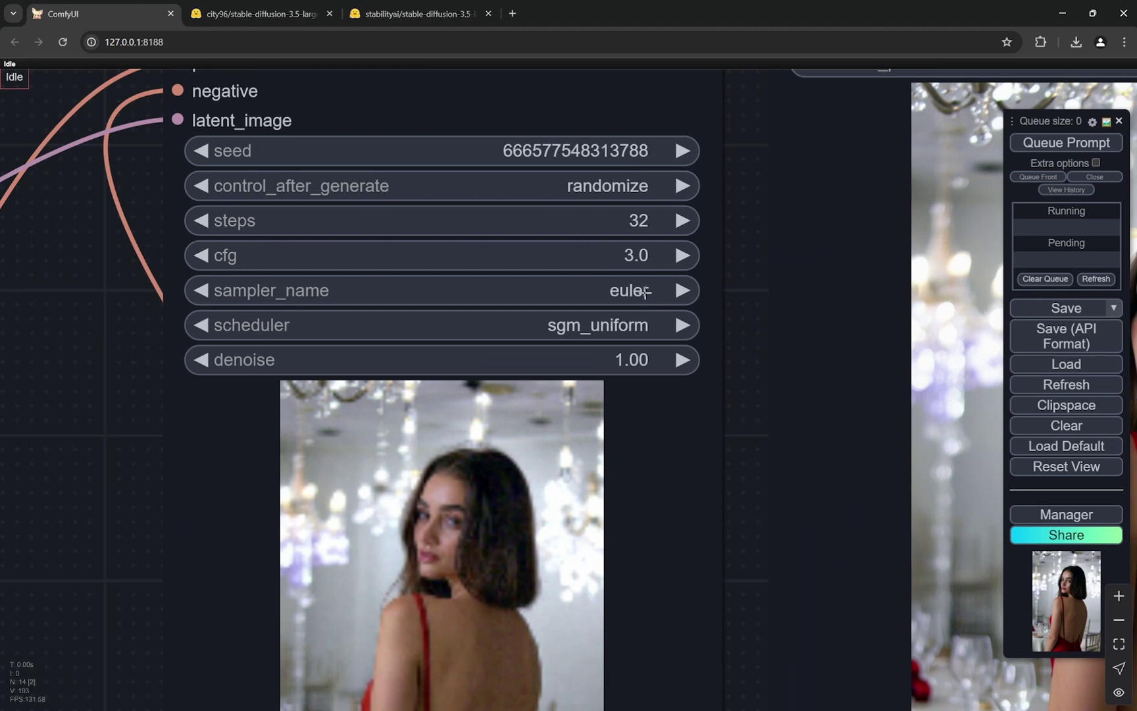
{"action": "left_click", "coordinate": [638, 292]}
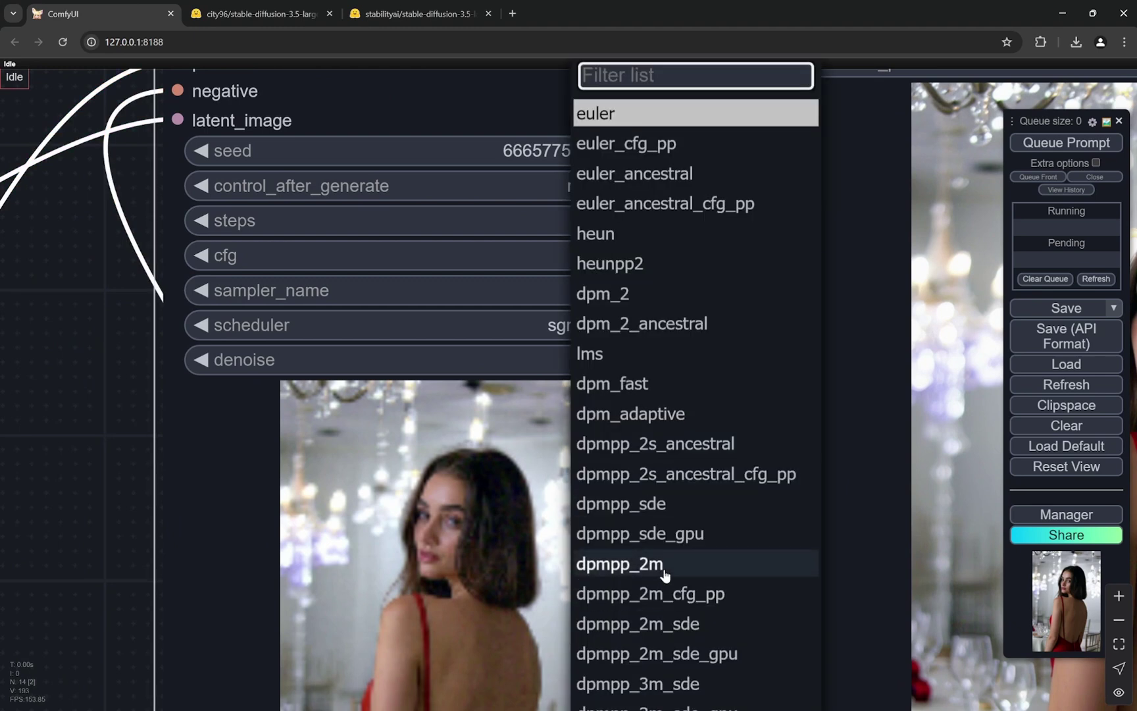
{"action": "left_click", "coordinate": [68, 391]}
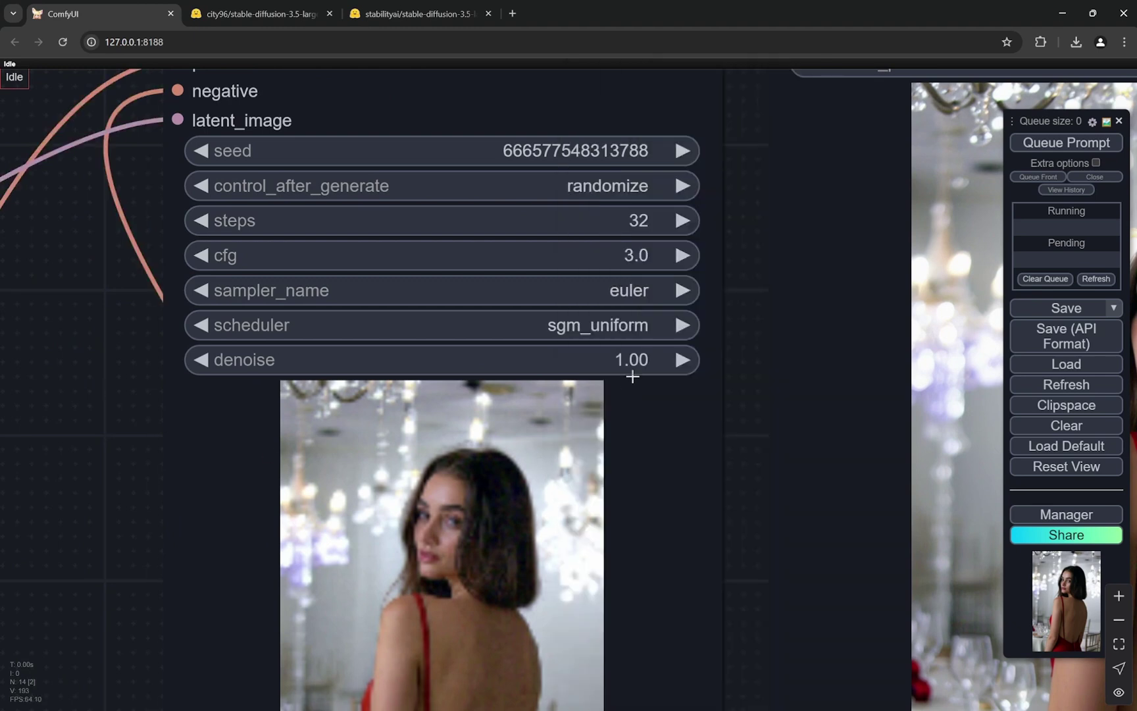
{"action": "left_click", "coordinate": [605, 325]}
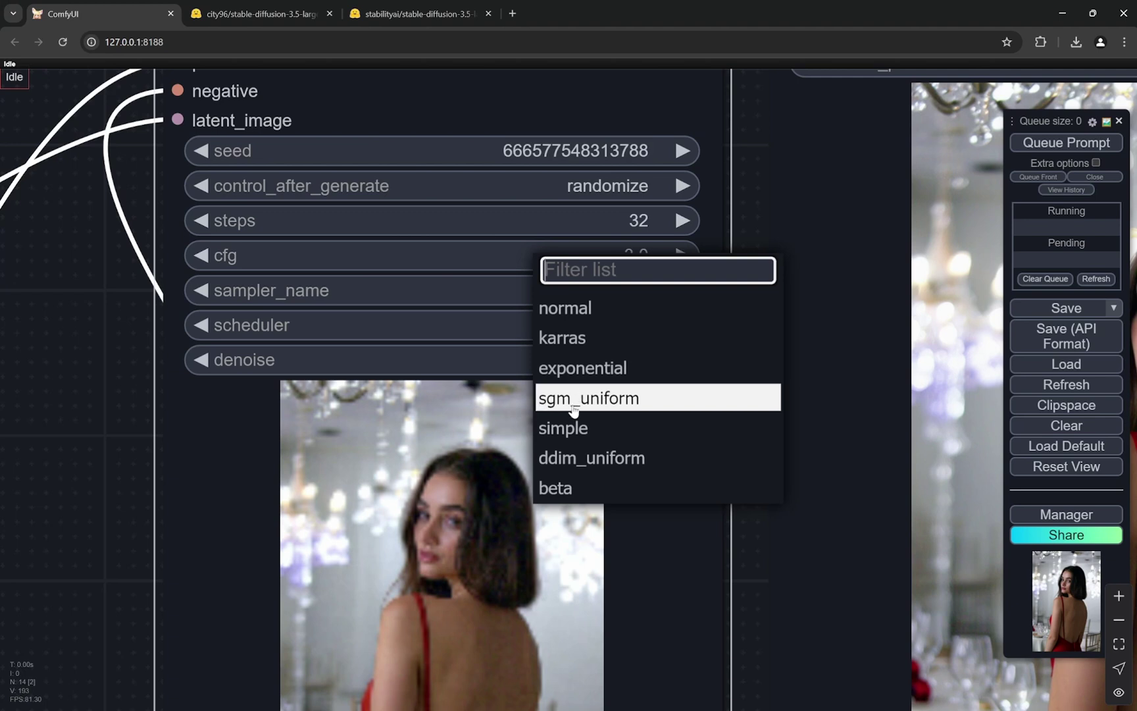
{"action": "left_click", "coordinate": [93, 424]}
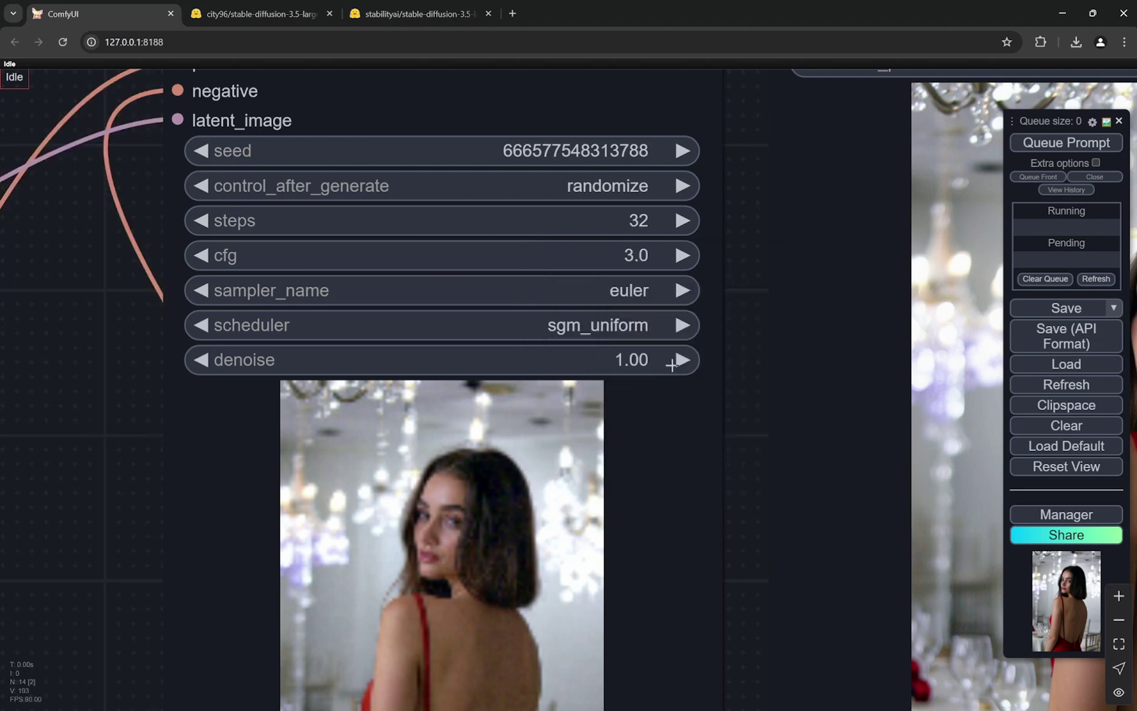
{"action": "scroll", "coordinate": [700, 356], "scroll_direction": "down", "scroll_amount": 2}
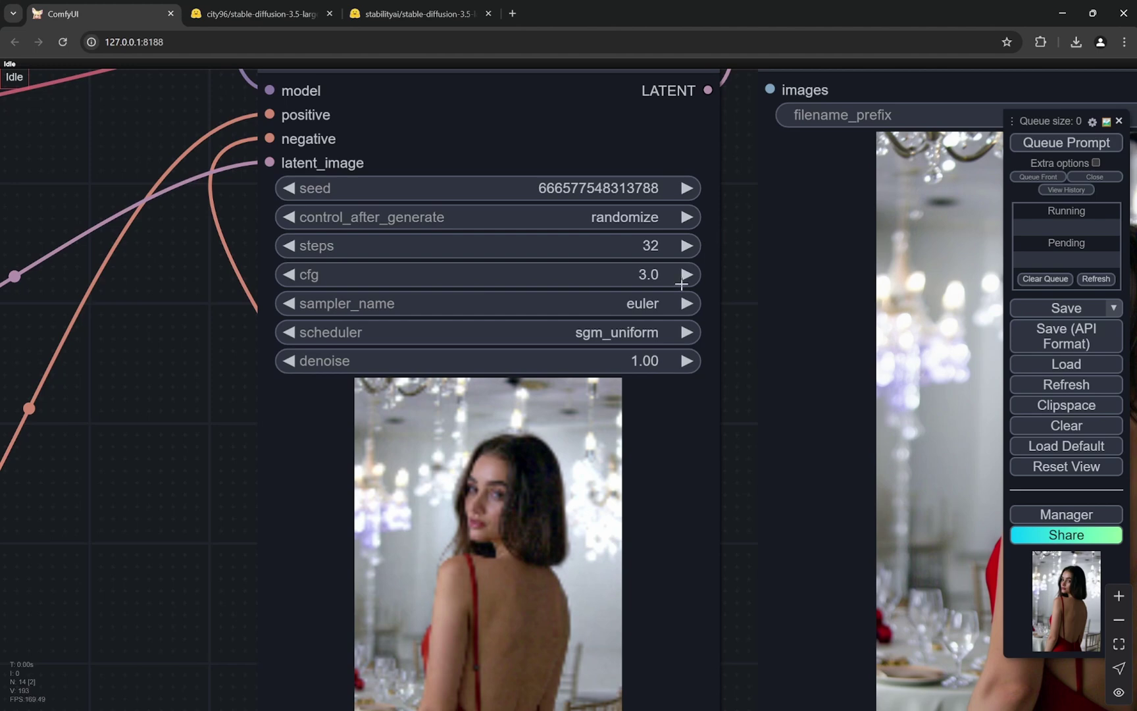
{"action": "scroll", "coordinate": [717, 306], "scroll_direction": "down", "scroll_amount": 3}
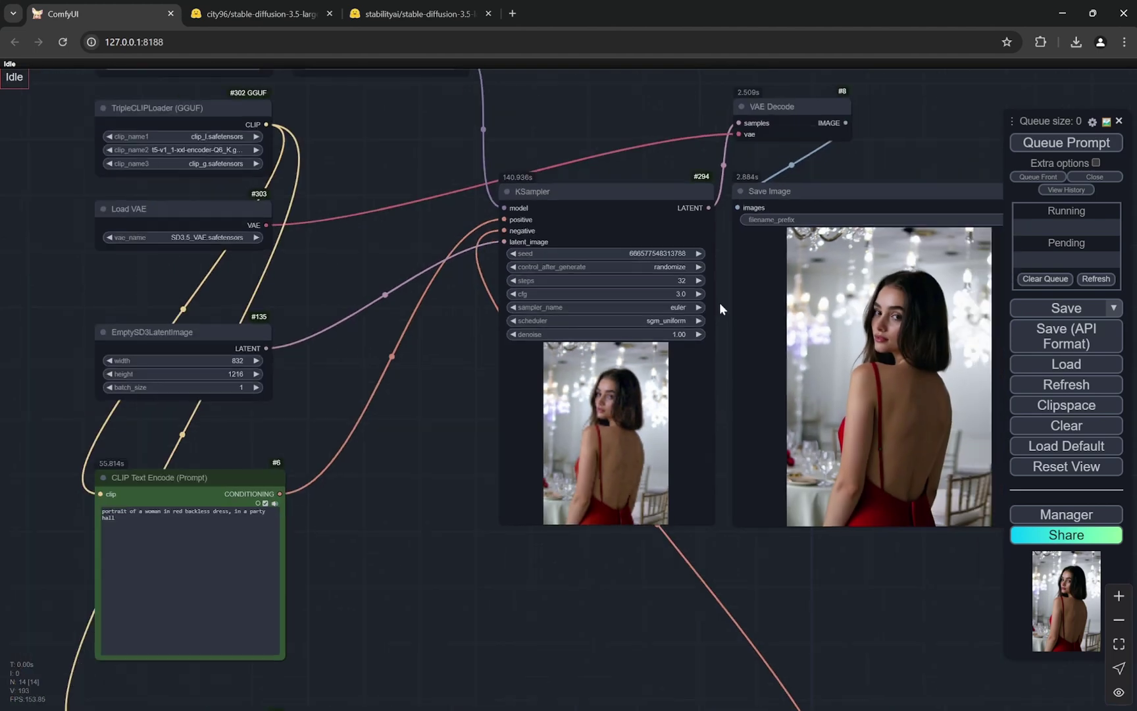
{"action": "scroll", "coordinate": [720, 302], "scroll_direction": "down", "scroll_amount": 4}
{"action": "left_click_drag", "start_coordinate": [536, 546], "coordinate": [569, 358]}
{"action": "scroll", "coordinate": [548, 519], "scroll_direction": "up", "scroll_amount": 4}
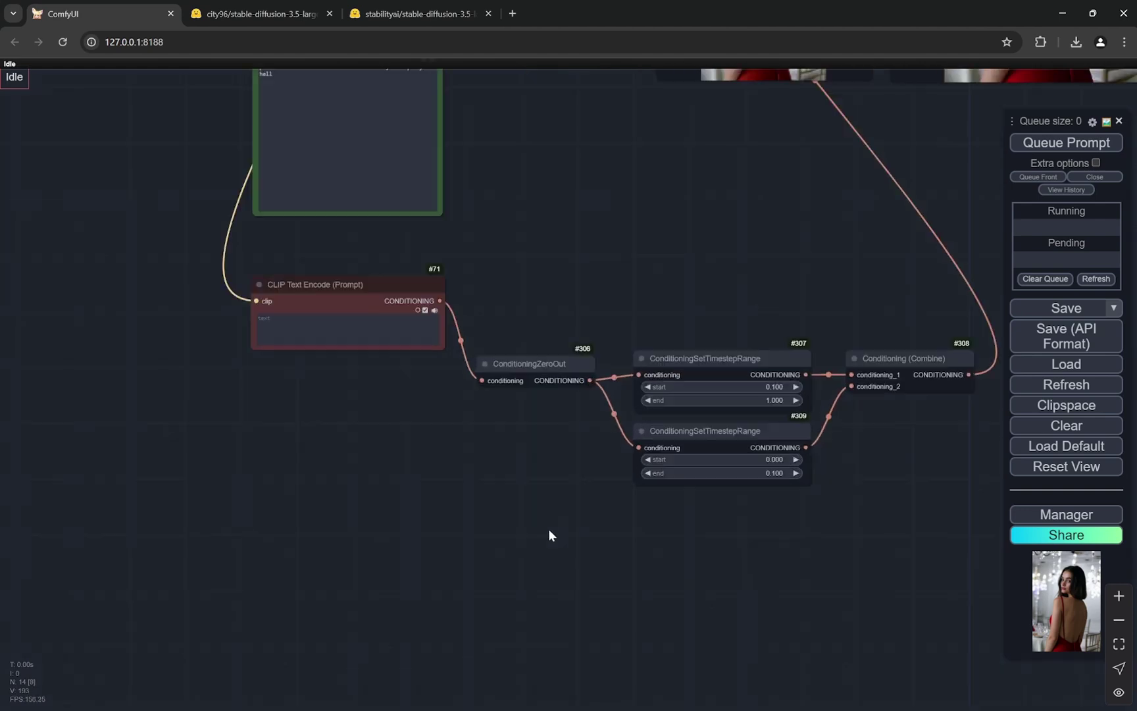
{"action": "scroll", "coordinate": [562, 461], "scroll_direction": "up", "scroll_amount": 5}
{"action": "left_click_drag", "start_coordinate": [578, 401], "coordinate": [419, 436]}
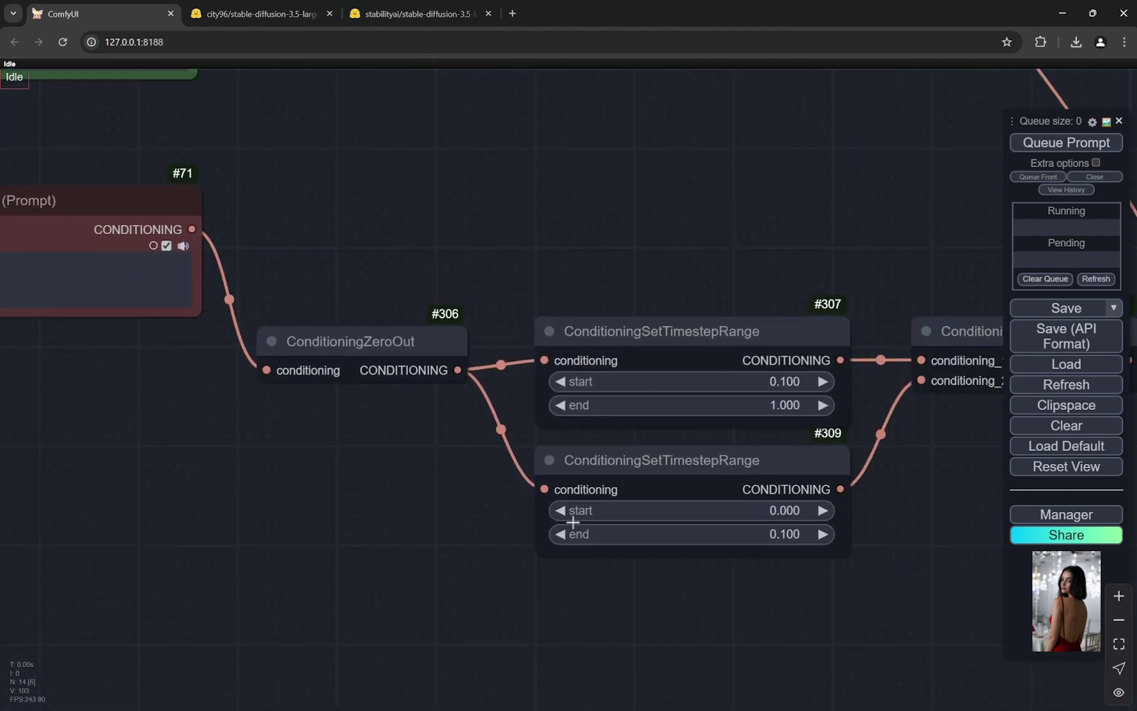
{"action": "left_click_drag", "start_coordinate": [820, 584], "coordinate": [695, 608]}
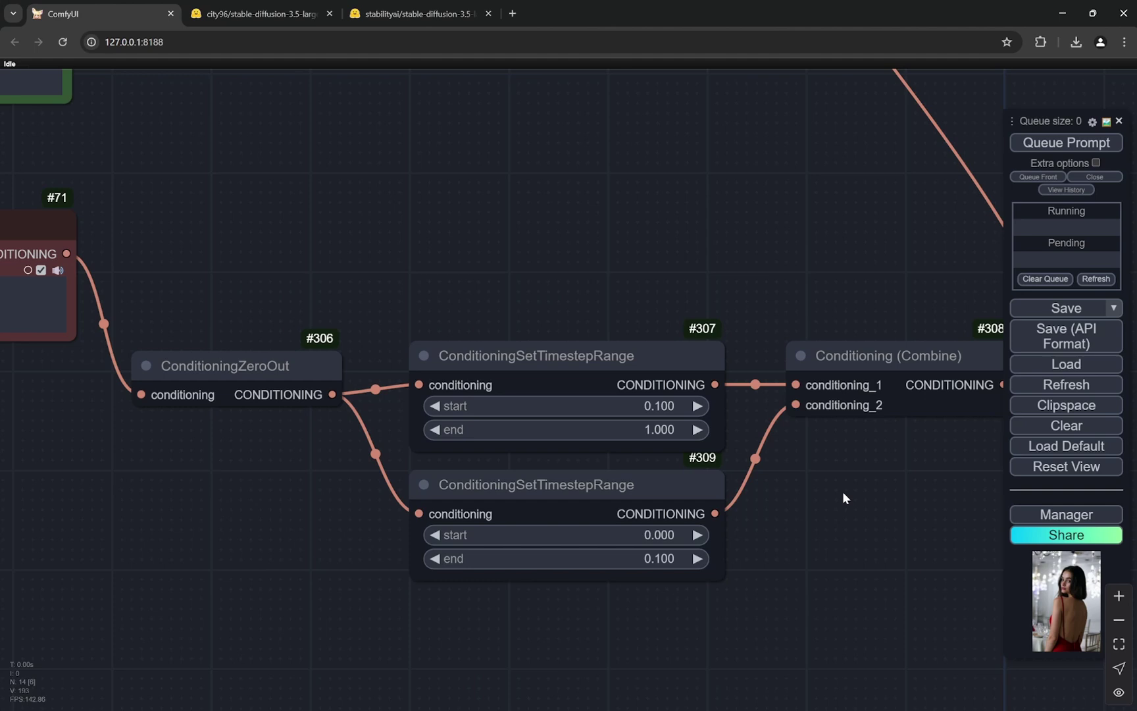
{"action": "scroll", "coordinate": [537, 253], "scroll_direction": "down", "scroll_amount": 5}
{"action": "left_click_drag", "start_coordinate": [537, 252], "coordinate": [799, 280]}
{"action": "scroll", "coordinate": [594, 239], "scroll_direction": "up", "scroll_amount": 5}
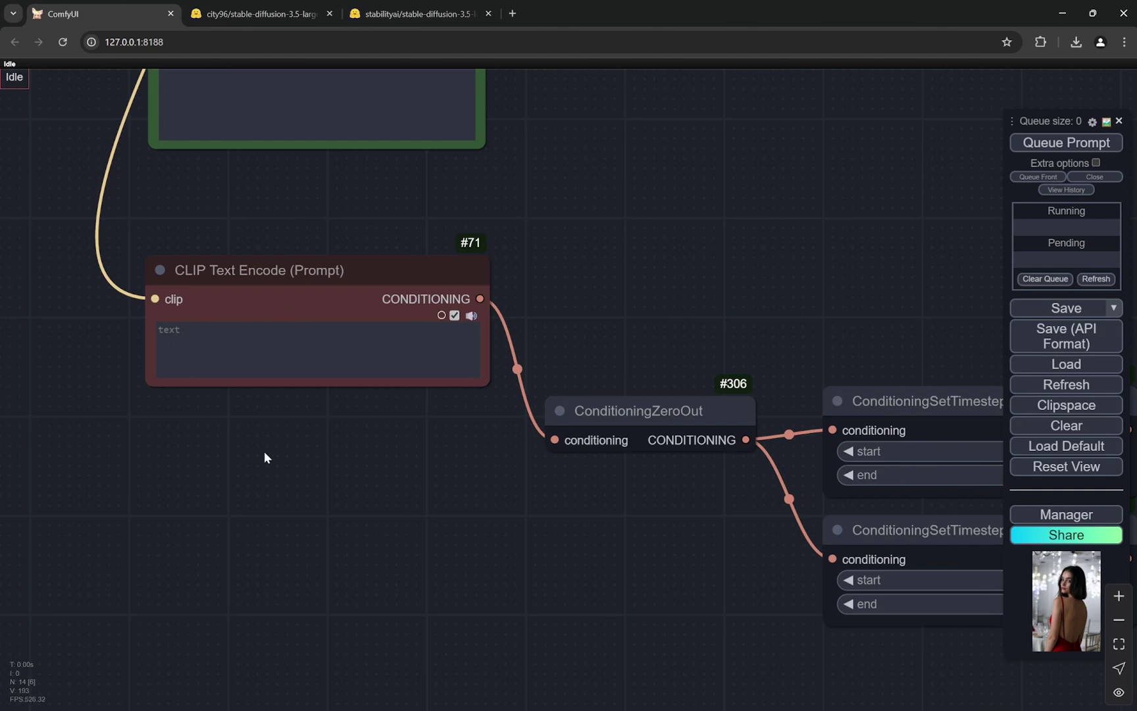
{"action": "scroll", "coordinate": [264, 457], "scroll_direction": "down", "scroll_amount": 4}
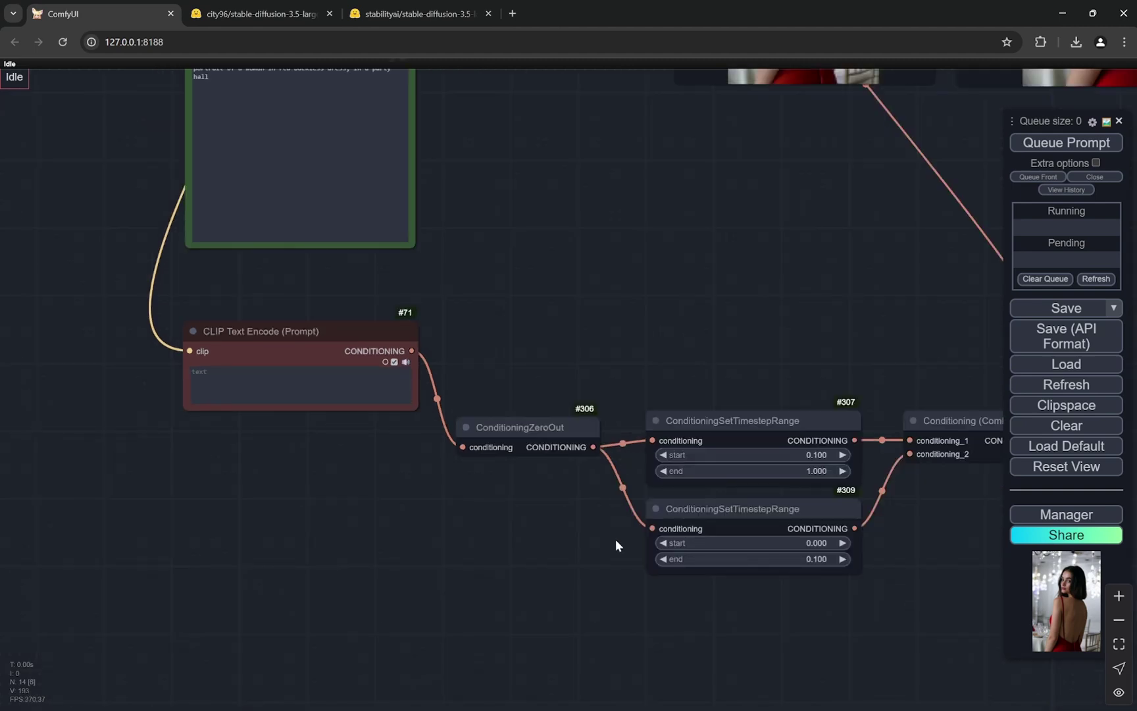
{"action": "scroll", "coordinate": [742, 603], "scroll_direction": "up", "scroll_amount": 4}
{"action": "left_click_drag", "start_coordinate": [725, 600], "coordinate": [480, 579]}
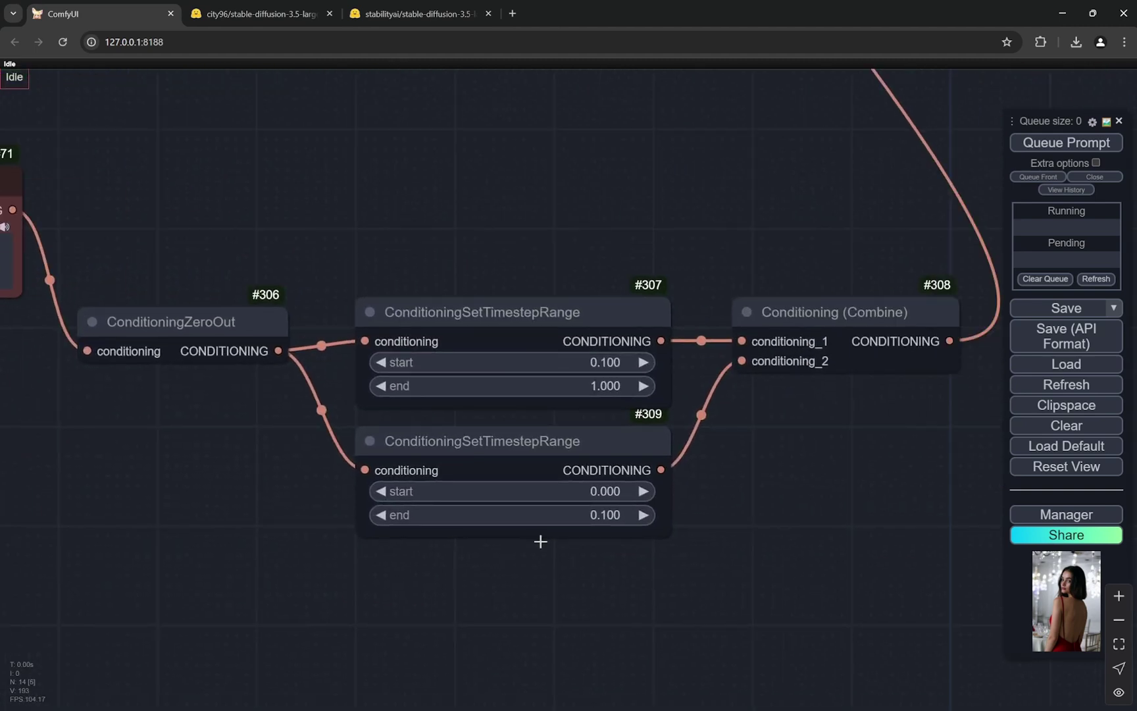
{"action": "scroll", "coordinate": [685, 564], "scroll_direction": "down", "scroll_amount": 3}
{"action": "scroll", "coordinate": [670, 533], "scroll_direction": "up", "scroll_amount": 3}
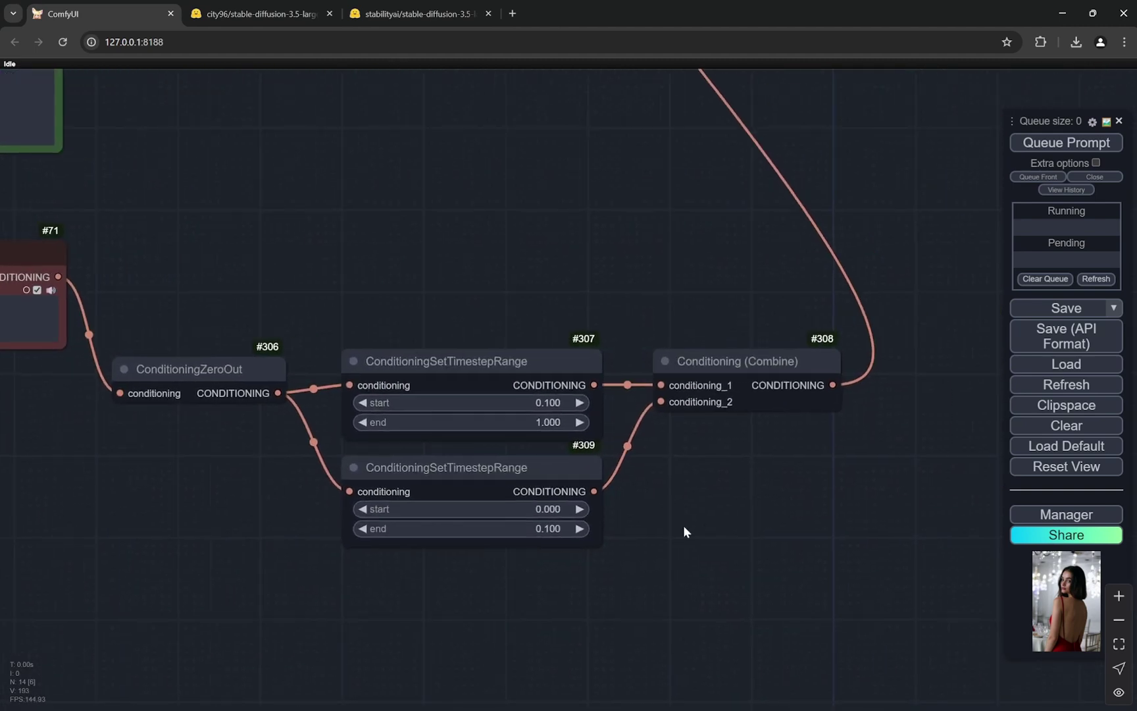
{"action": "scroll", "coordinate": [254, 398], "scroll_direction": "down", "scroll_amount": 4}
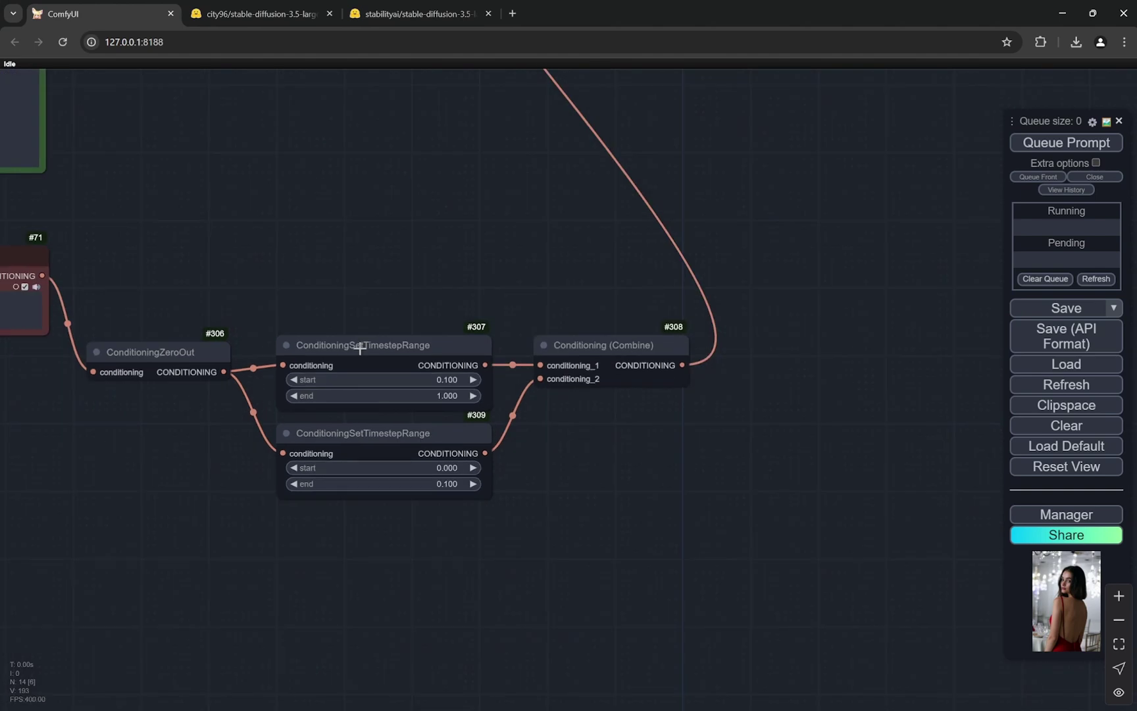
{"action": "scroll", "coordinate": [258, 390], "scroll_direction": "up", "scroll_amount": 2}
{"action": "left_click_drag", "start_coordinate": [204, 421], "coordinate": [240, 497]}
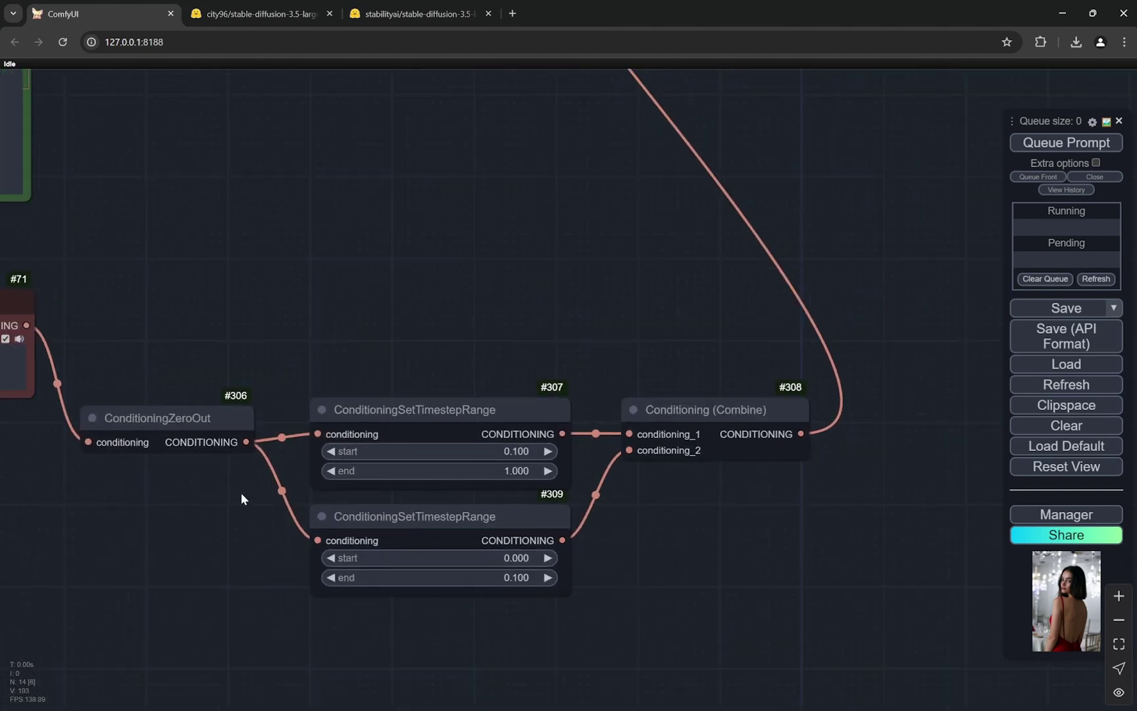
{"action": "scroll", "coordinate": [200, 474], "scroll_direction": "up", "scroll_amount": 2}
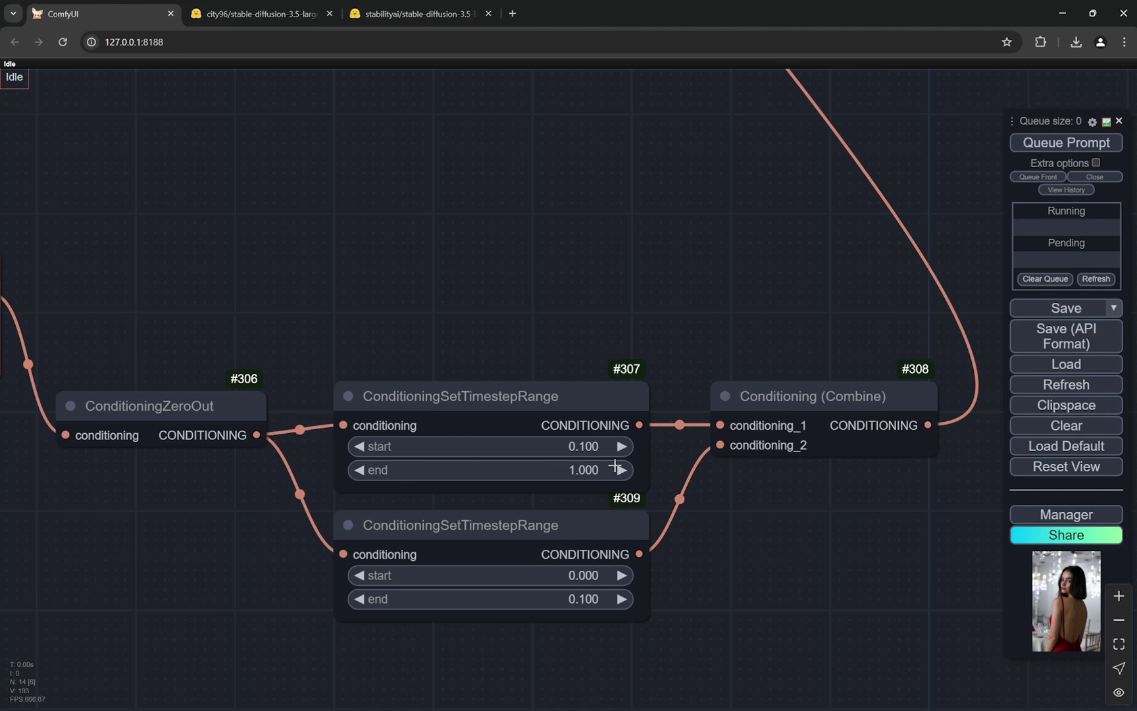
{"action": "left_click_drag", "start_coordinate": [861, 515], "coordinate": [703, 562]}
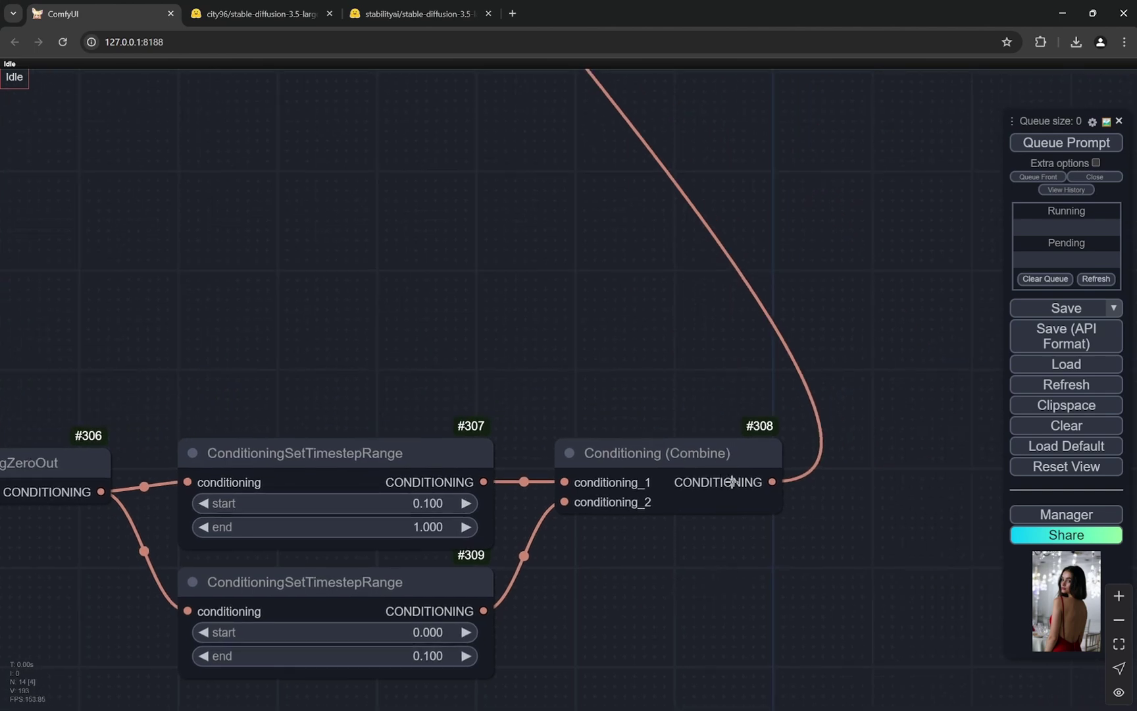
{"action": "scroll", "coordinate": [732, 483], "scroll_direction": "down", "scroll_amount": 2}
{"action": "scroll", "coordinate": [780, 475], "scroll_direction": "down", "scroll_amount": 3}
{"action": "scroll", "coordinate": [668, 546], "scroll_direction": "up", "scroll_amount": 2}
{"action": "scroll", "coordinate": [768, 504], "scroll_direction": "up", "scroll_amount": 2}
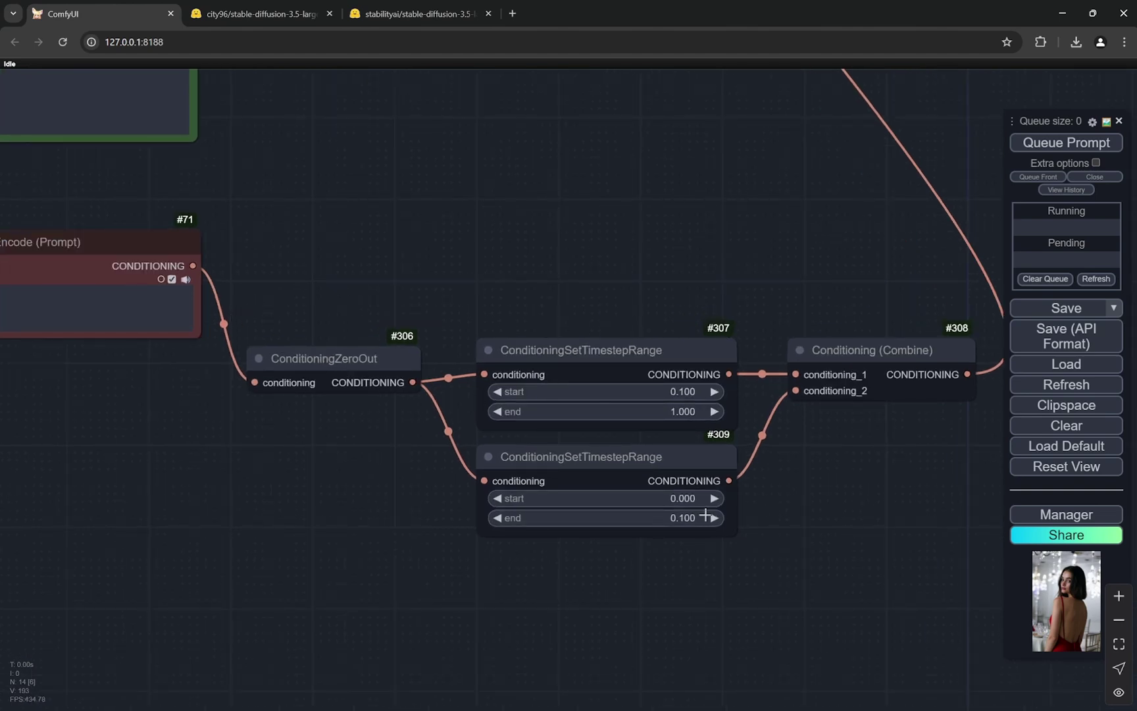
{"action": "scroll", "coordinate": [805, 478], "scroll_direction": "down", "scroll_amount": 5}
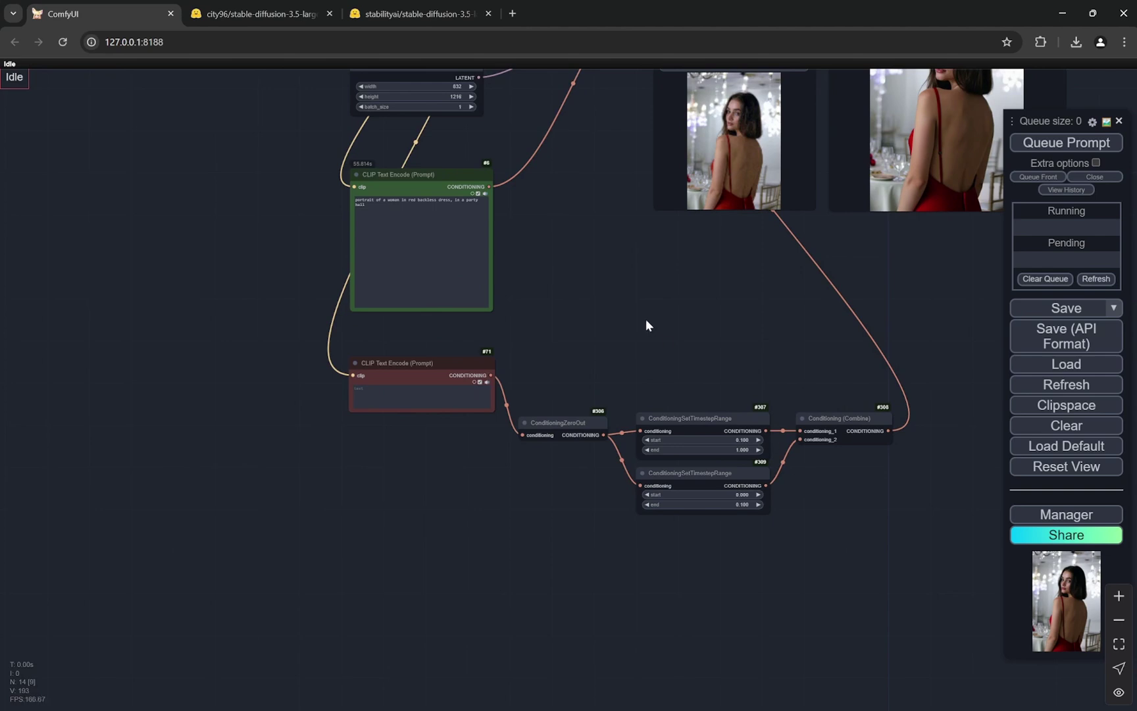
{"action": "scroll", "coordinate": [500, 342], "scroll_direction": "up", "scroll_amount": 3}
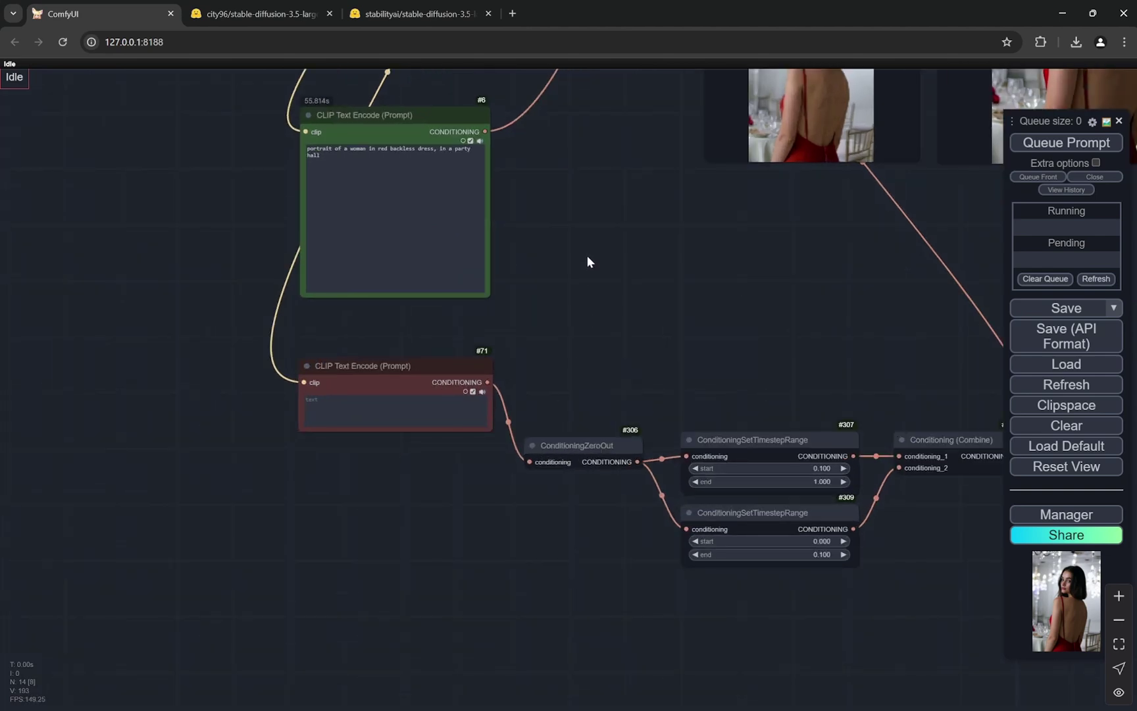
{"action": "scroll", "coordinate": [589, 262], "scroll_direction": "down", "scroll_amount": 6}
{"action": "scroll", "coordinate": [622, 247], "scroll_direction": "up", "scroll_amount": 4}
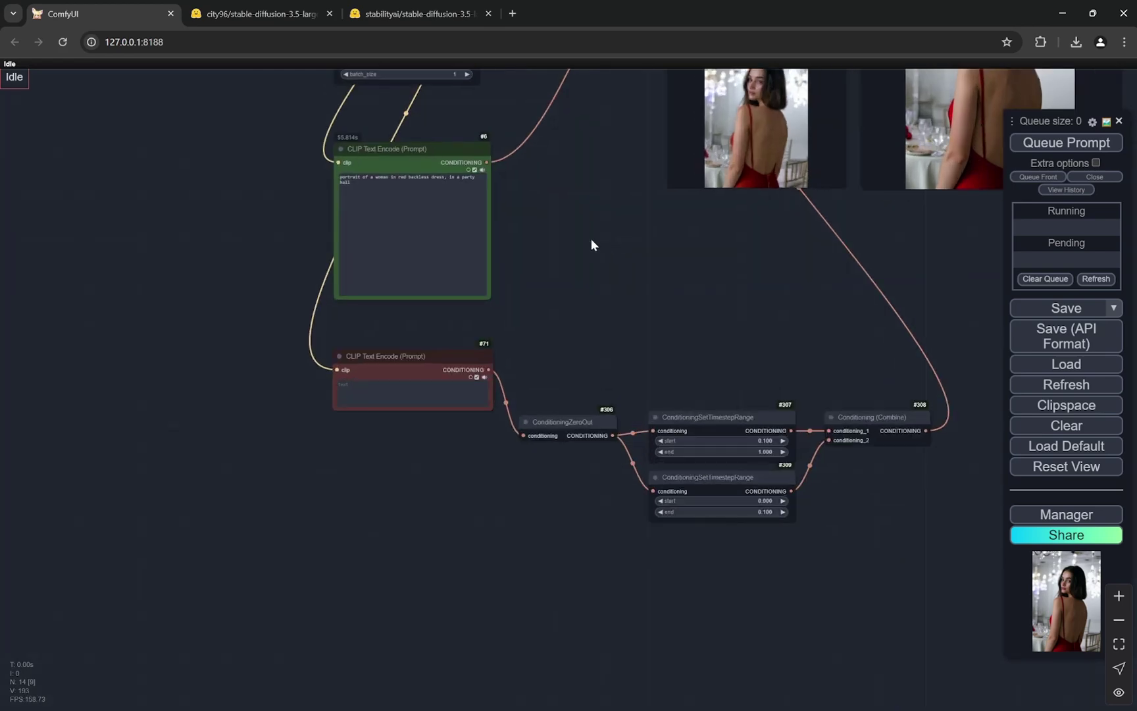
{"action": "left_click_drag", "start_coordinate": [560, 251], "coordinate": [559, 291]}
{"action": "scroll", "coordinate": [494, 347], "scroll_direction": "up", "scroll_amount": 4}
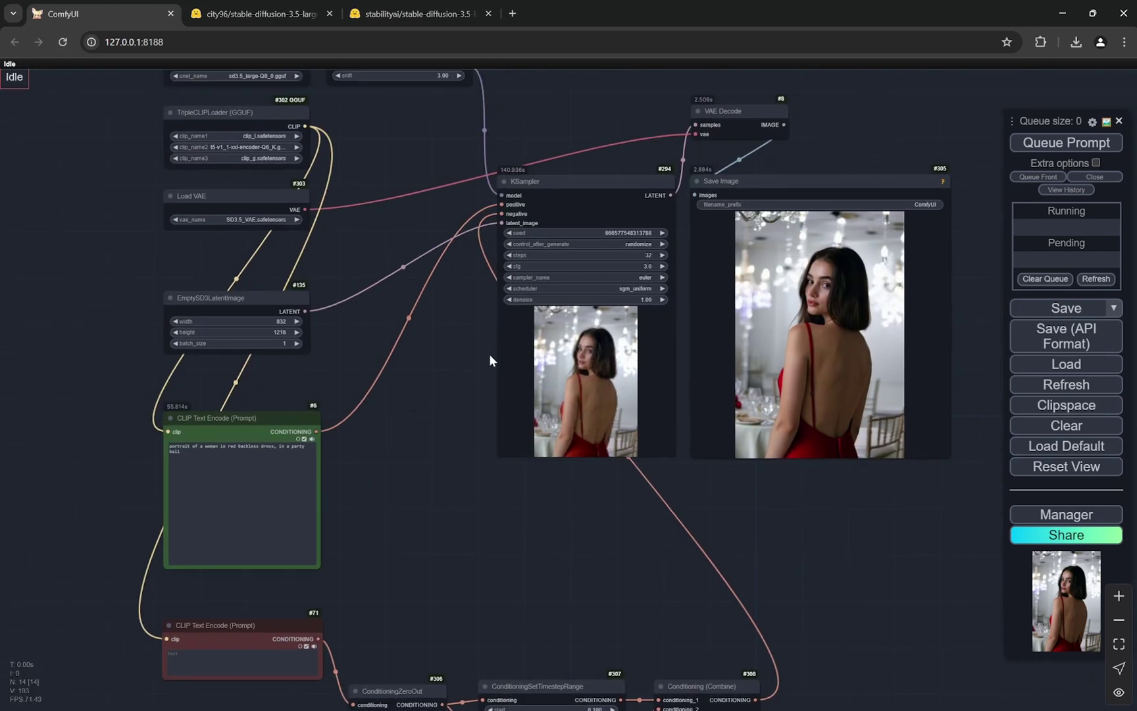
{"action": "scroll", "coordinate": [435, 358], "scroll_direction": "down", "scroll_amount": 3}
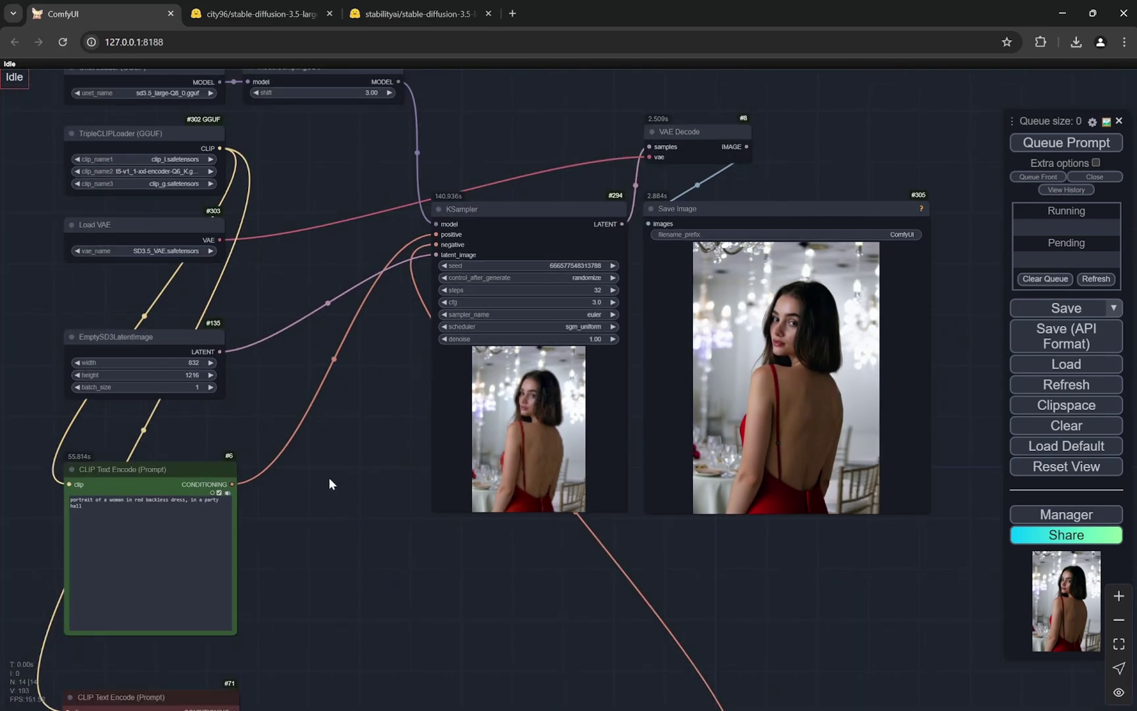
{"action": "left_click_drag", "start_coordinate": [329, 484], "coordinate": [622, 385]}
{"action": "scroll", "coordinate": [595, 391], "scroll_direction": "up", "scroll_amount": 5}
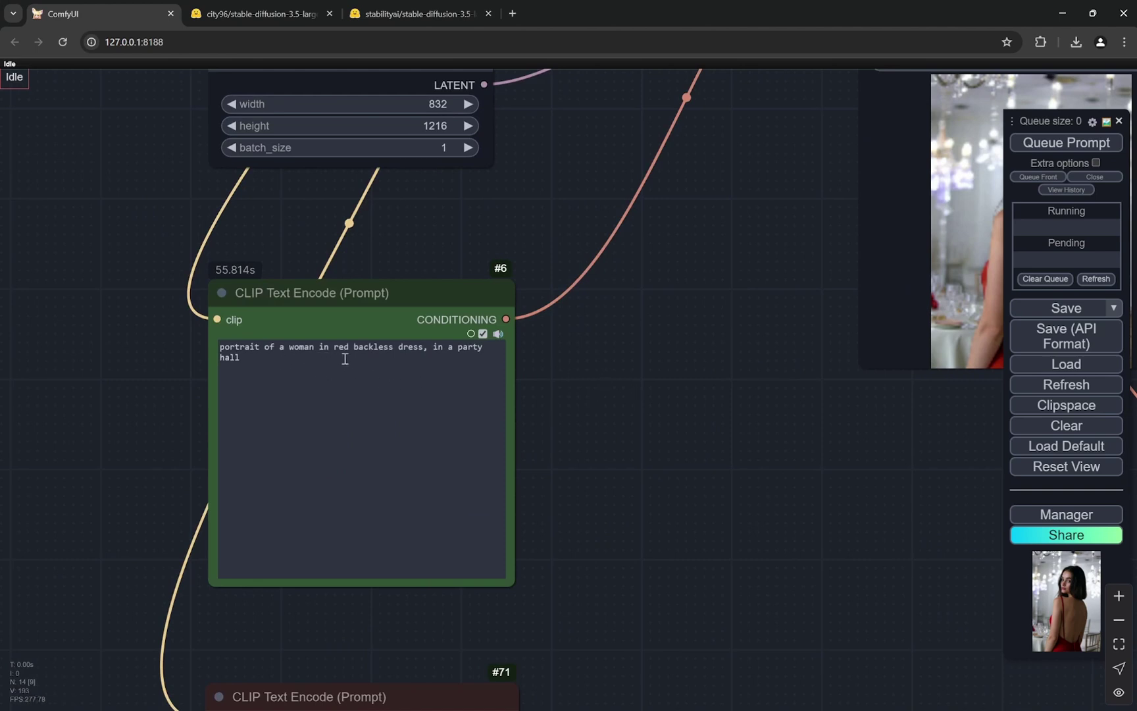
{"action": "scroll", "coordinate": [110, 406], "scroll_direction": "down", "scroll_amount": 6}
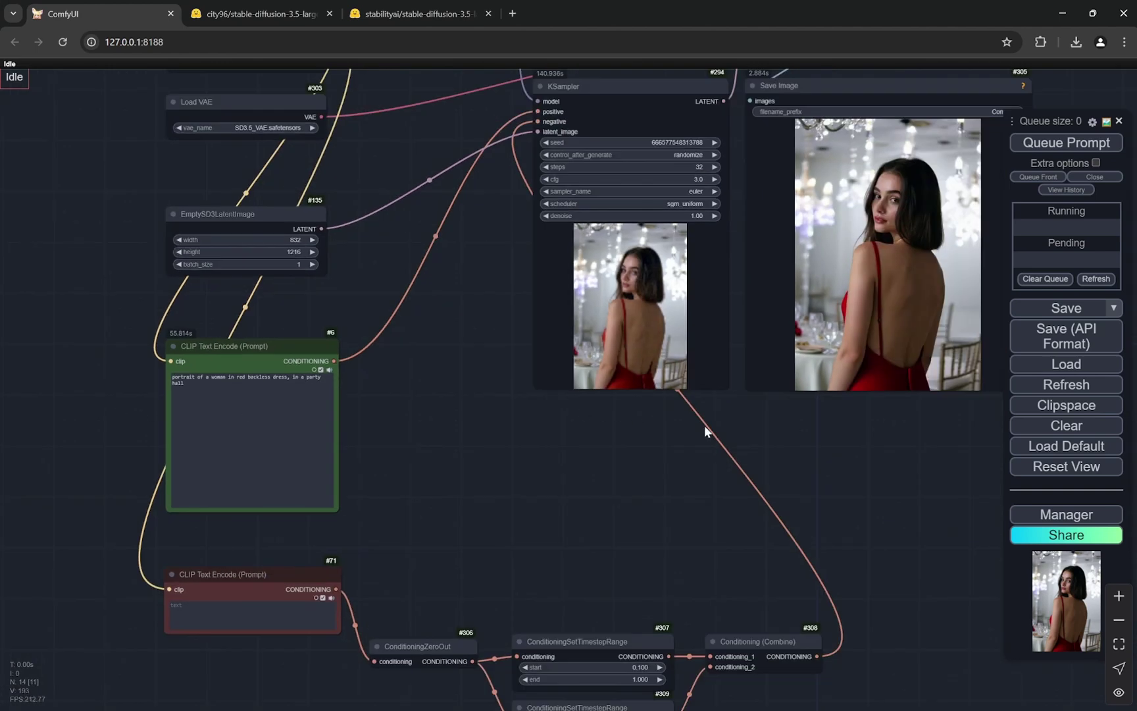
{"action": "left_click_drag", "start_coordinate": [743, 431], "coordinate": [667, 503]}
{"action": "scroll", "coordinate": [883, 290], "scroll_direction": "up", "scroll_amount": 3}
{"action": "scroll", "coordinate": [890, 401], "scroll_direction": "down", "scroll_amount": 3}
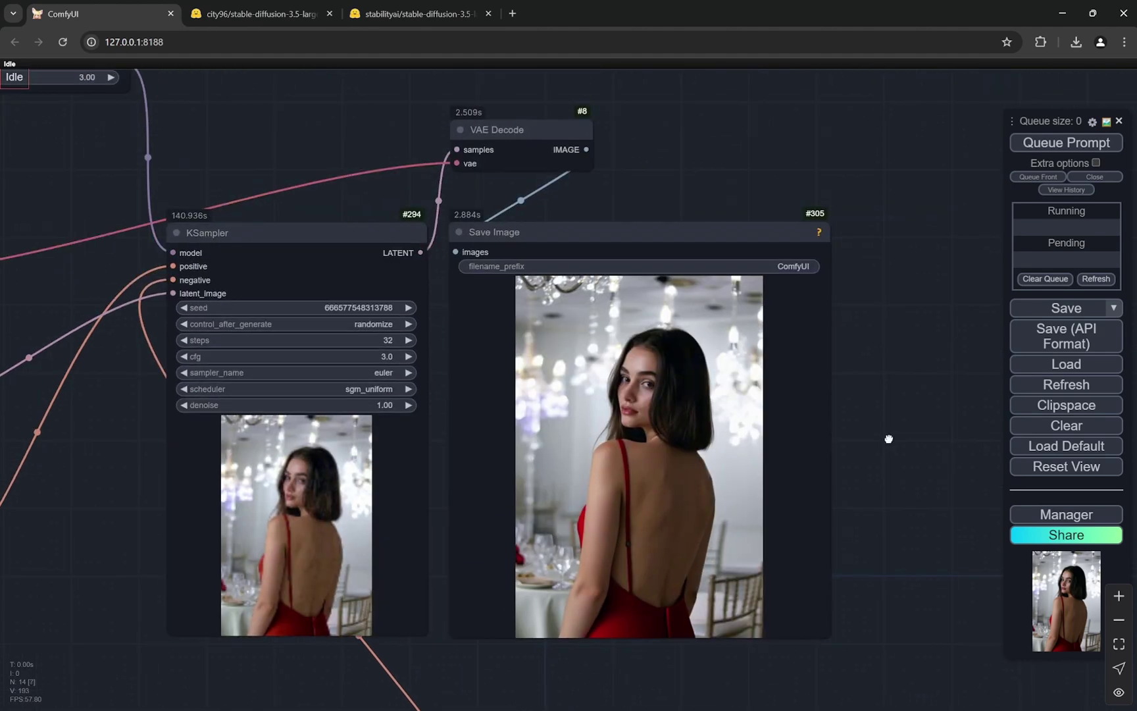
{"action": "scroll", "coordinate": [917, 329], "scroll_direction": "up", "scroll_amount": 2}
{"action": "scroll", "coordinate": [917, 330], "scroll_direction": "down", "scroll_amount": 3}
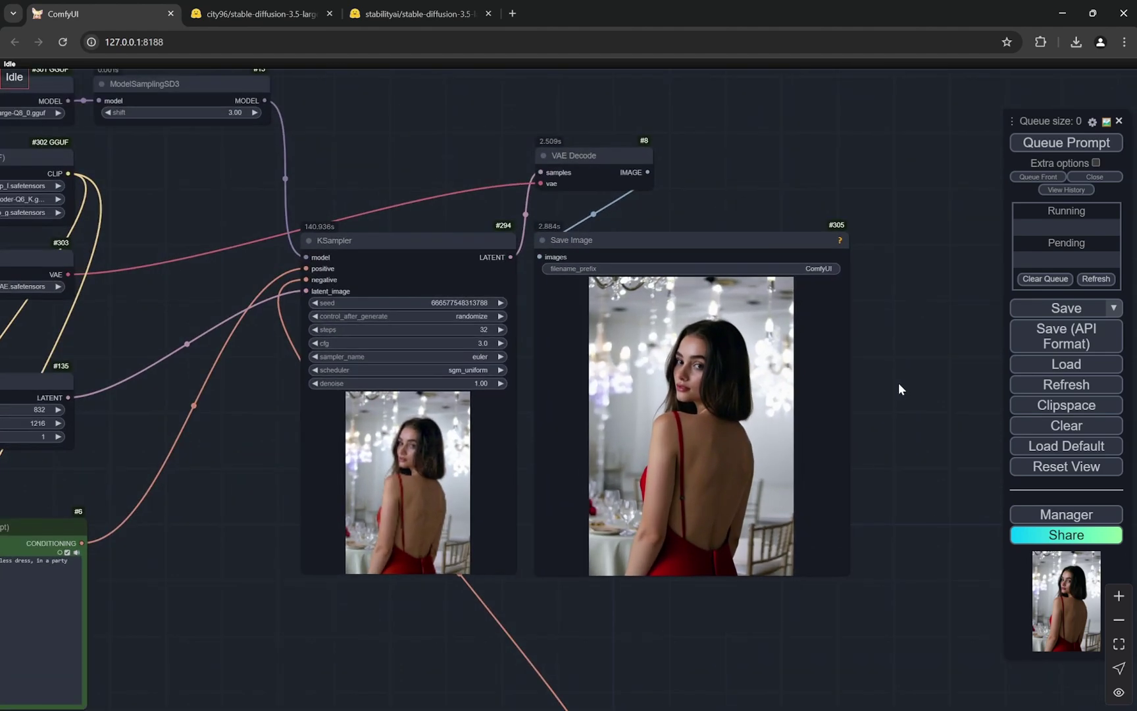
{"action": "scroll", "coordinate": [898, 382], "scroll_direction": "up", "scroll_amount": 2}
{"action": "scroll", "coordinate": [898, 384], "scroll_direction": "down", "scroll_amount": 2}
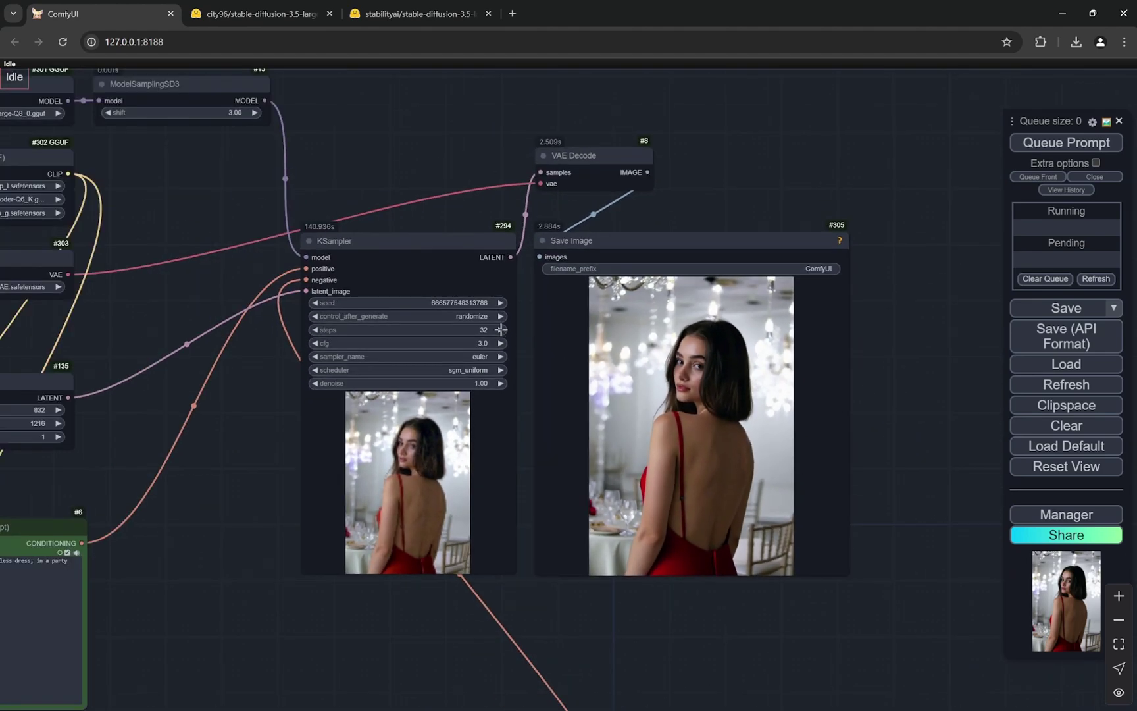
{"action": "scroll", "coordinate": [501, 329], "scroll_direction": "up", "scroll_amount": 3}
{"action": "scroll", "coordinate": [500, 328], "scroll_direction": "up", "scroll_amount": 2}
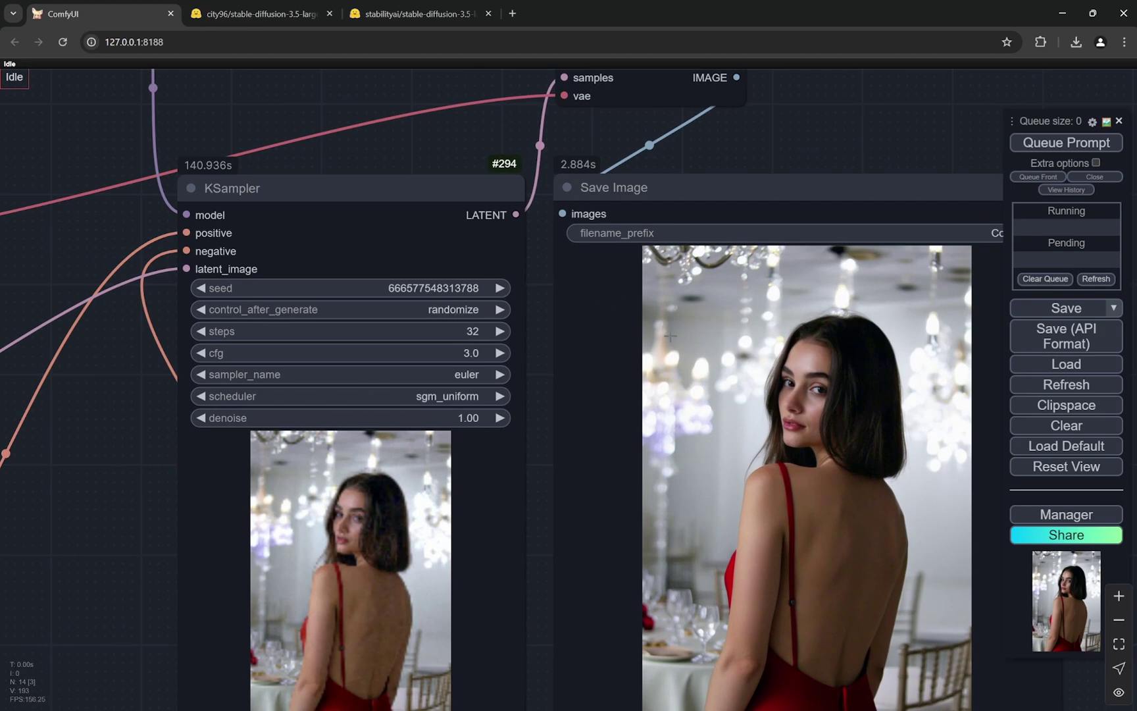
{"action": "scroll", "coordinate": [849, 329], "scroll_direction": "down", "scroll_amount": 5}
{"action": "scroll", "coordinate": [856, 454], "scroll_direction": "up", "scroll_amount": 6}
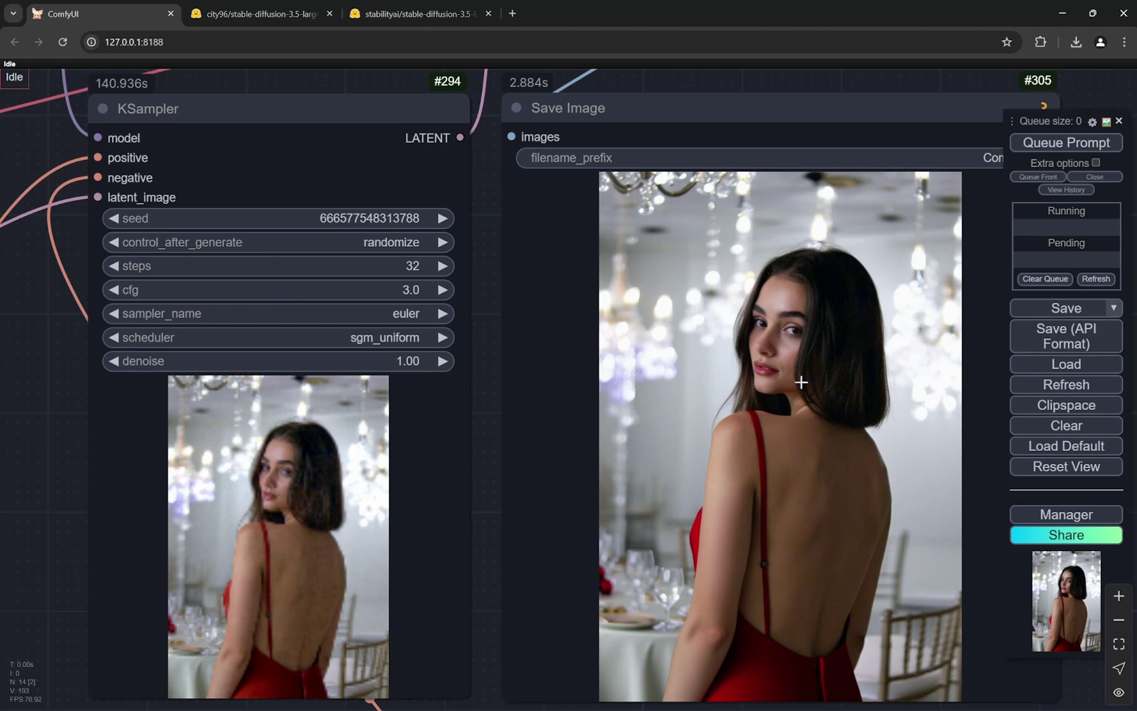
{"action": "scroll", "coordinate": [783, 363], "scroll_direction": "down", "scroll_amount": 5}
{"action": "scroll", "coordinate": [794, 369], "scroll_direction": "up", "scroll_amount": 8}
{"action": "scroll", "coordinate": [828, 438], "scroll_direction": "down", "scroll_amount": 7}
{"action": "scroll", "coordinate": [701, 437], "scroll_direction": "down", "scroll_amount": 5}
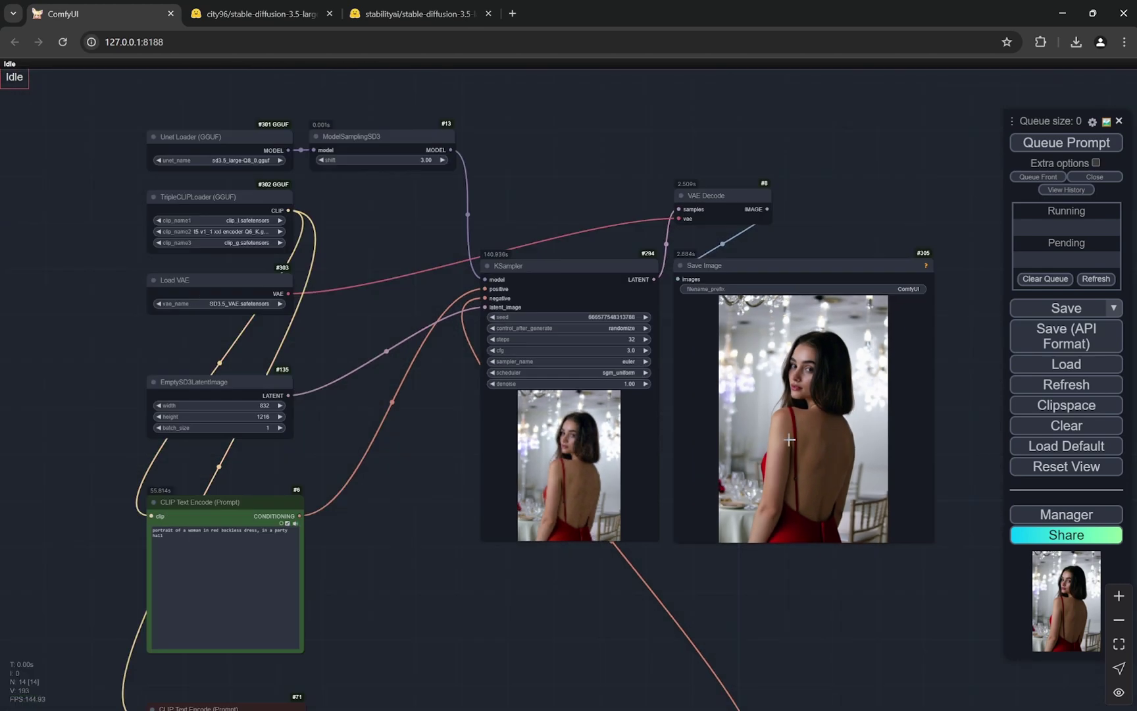
{"action": "scroll", "coordinate": [416, 461], "scroll_direction": "up", "scroll_amount": 3}
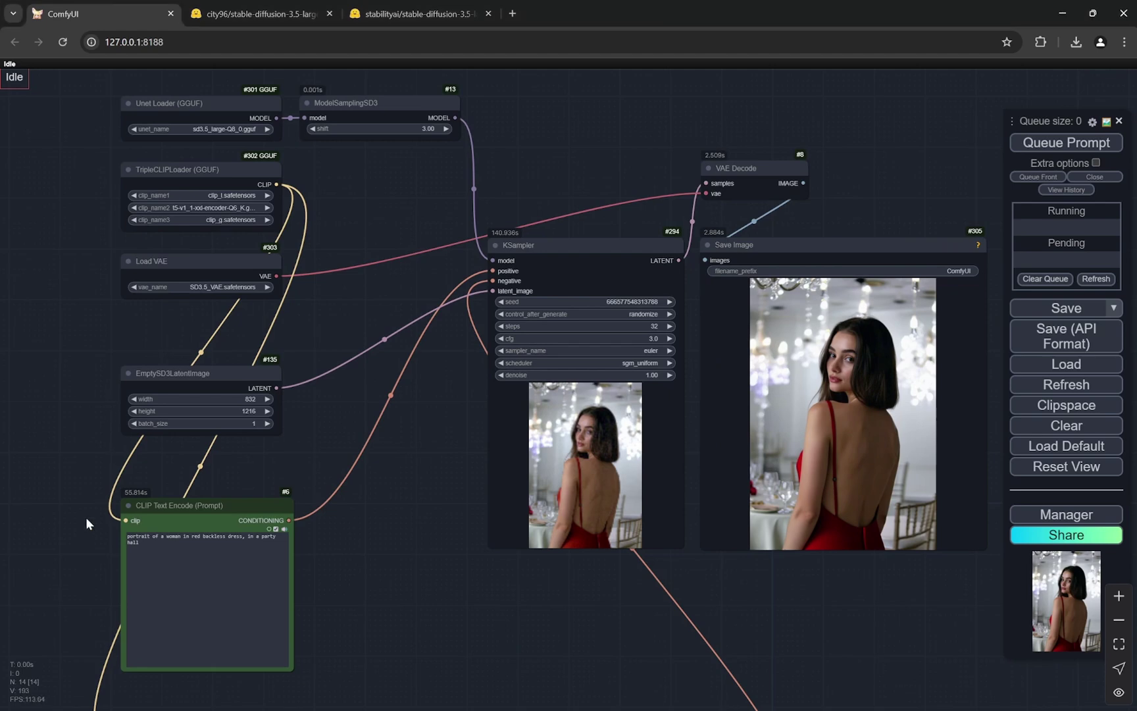
Replace the positive prompt with 'gorgeous Greek woman in swimming pool, wet hair.'.
{"action": "scroll", "coordinate": [84, 540], "scroll_direction": "up", "scroll_amount": 7}
{"action": "triple_click", "coordinate": [209, 536]}
{"action": "type", "text": "gorgeous Greek woman in swimming pool, wet hair."}
Pan and zoom the canvas to view the whole workflow and the edited prompt node.
{"action": "scroll", "coordinate": [135, 546], "scroll_direction": "up", "scroll_amount": 3}
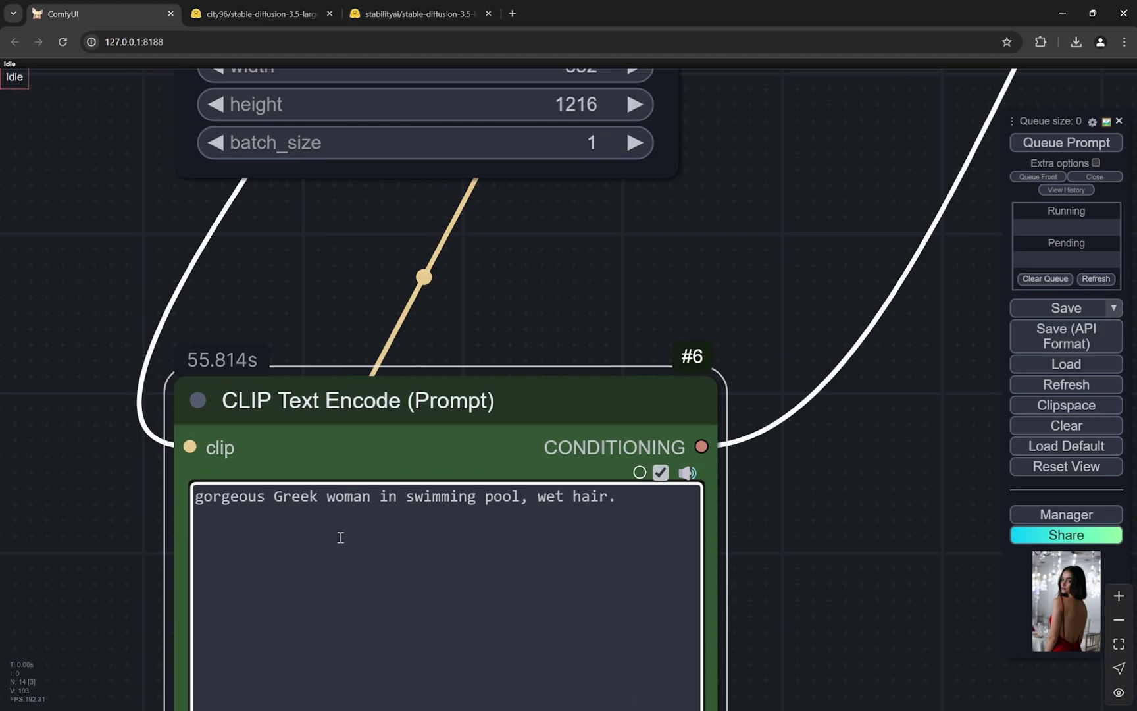
{"action": "scroll", "coordinate": [594, 223], "scroll_direction": "down", "scroll_amount": 2}
{"action": "scroll", "coordinate": [579, 228], "scroll_direction": "down", "scroll_amount": 5}
{"action": "left_click_drag", "start_coordinate": [770, 277], "coordinate": [461, 412]}
{"action": "scroll", "coordinate": [469, 421], "scroll_direction": "down", "scroll_amount": 1}
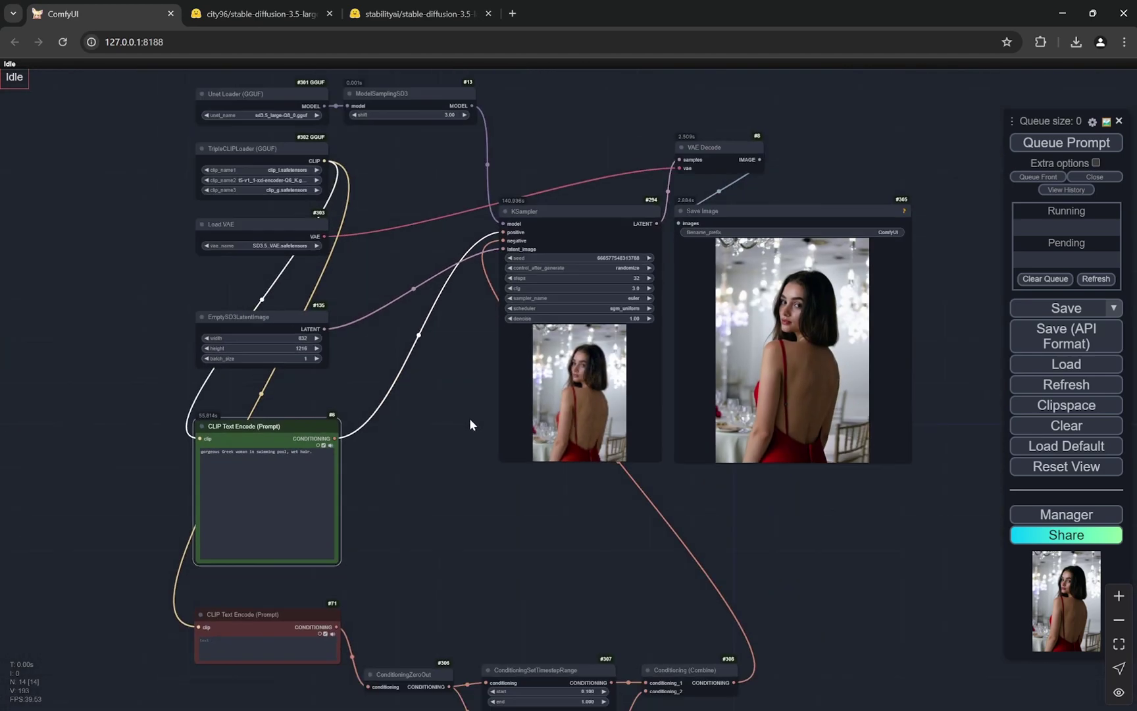
{"action": "scroll", "coordinate": [375, 527], "scroll_direction": "up", "scroll_amount": 6}
{"action": "left_click_drag", "start_coordinate": [393, 450], "coordinate": [498, 450]}
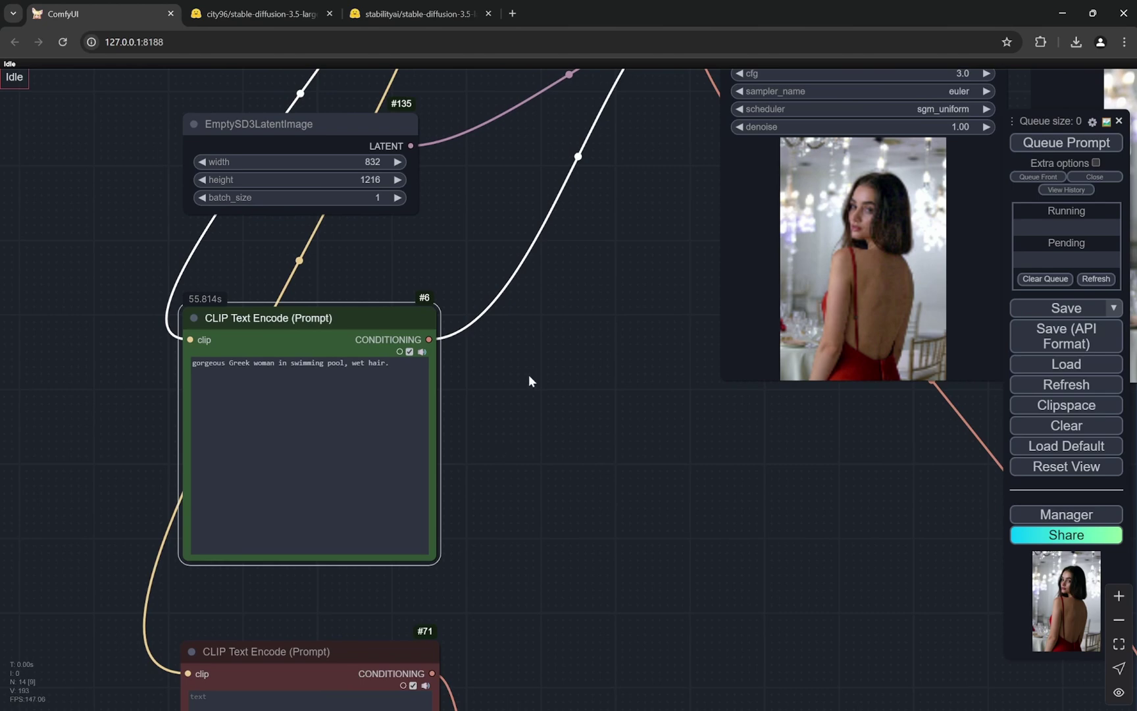
{"action": "scroll", "coordinate": [521, 378], "scroll_direction": "down", "scroll_amount": 8}
{"action": "scroll", "coordinate": [886, 435], "scroll_direction": "up", "scroll_amount": 4}
{"action": "scroll", "coordinate": [885, 435], "scroll_direction": "up", "scroll_amount": 3}
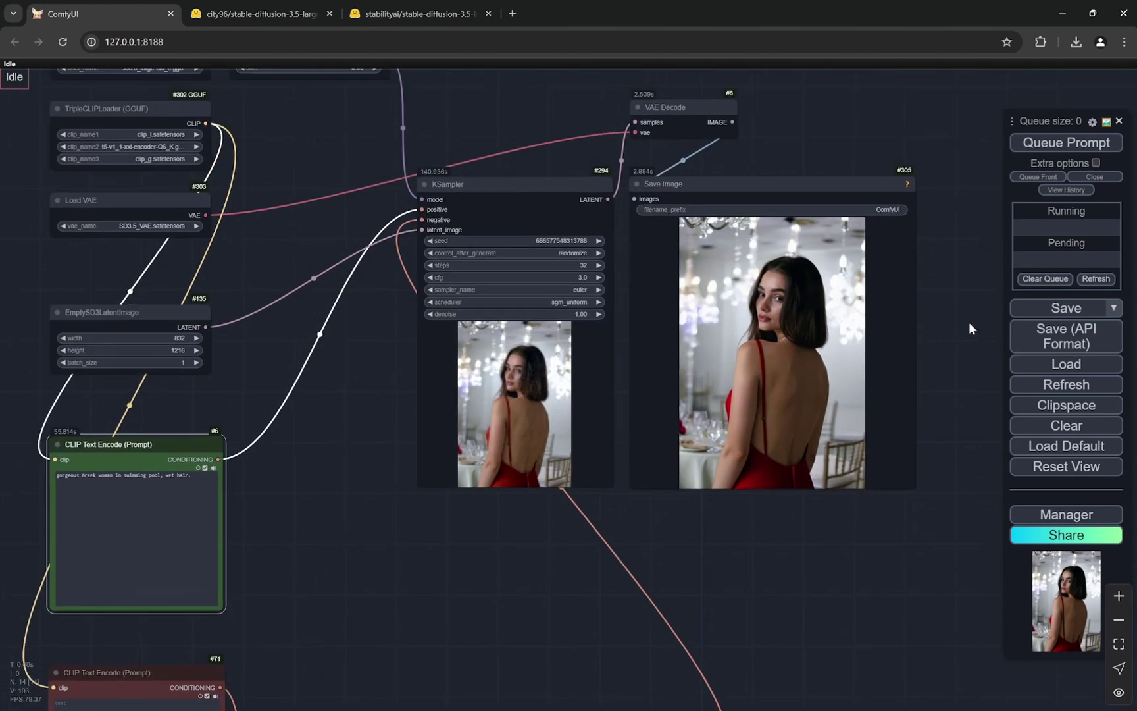
{"action": "left_click", "coordinate": [1053, 143]}
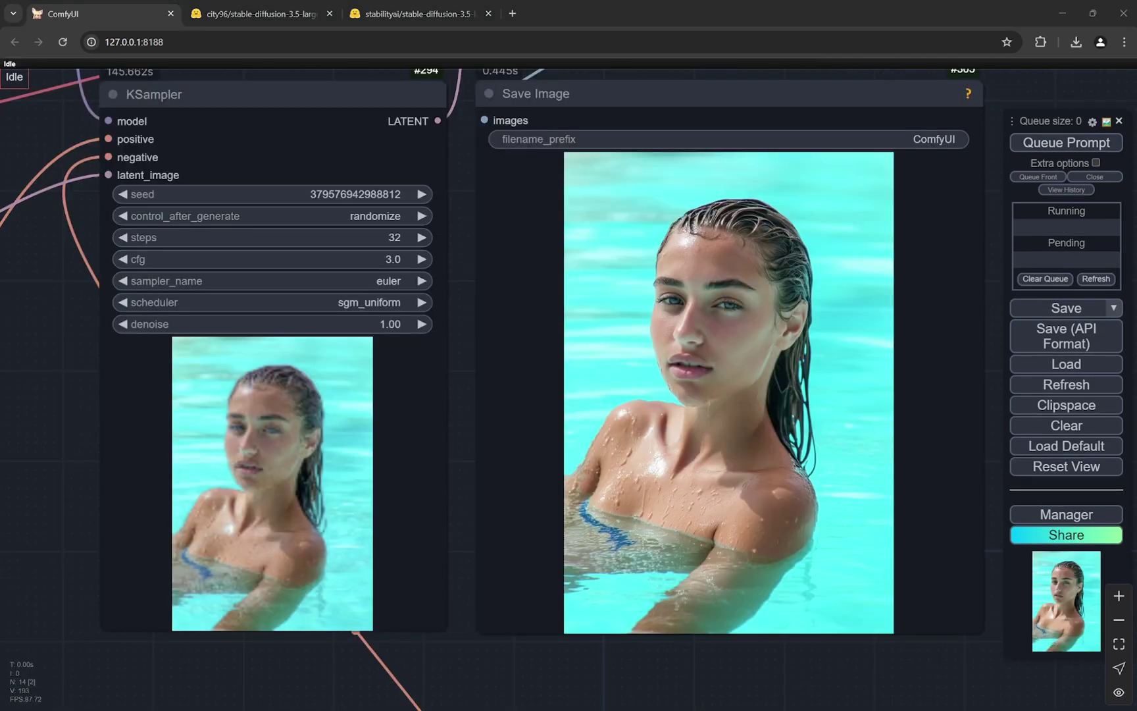
{"action": "scroll", "coordinate": [798, 305], "scroll_direction": "up", "scroll_amount": 5}
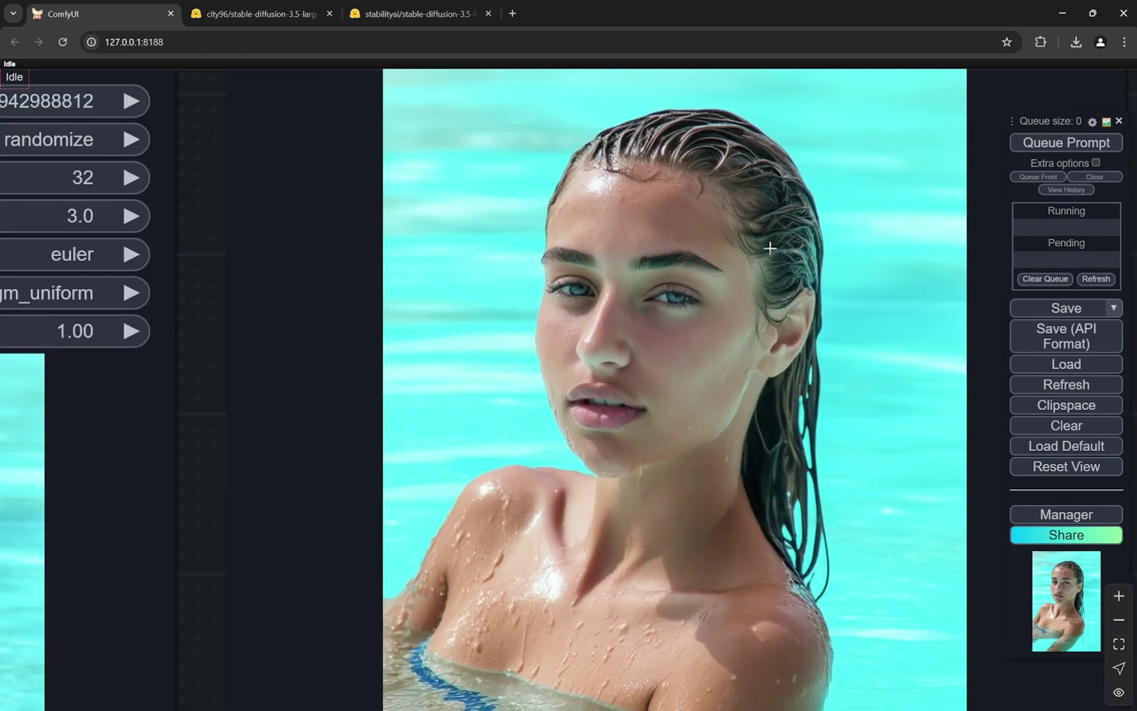
{"action": "scroll", "coordinate": [682, 175], "scroll_direction": "down", "scroll_amount": 4}
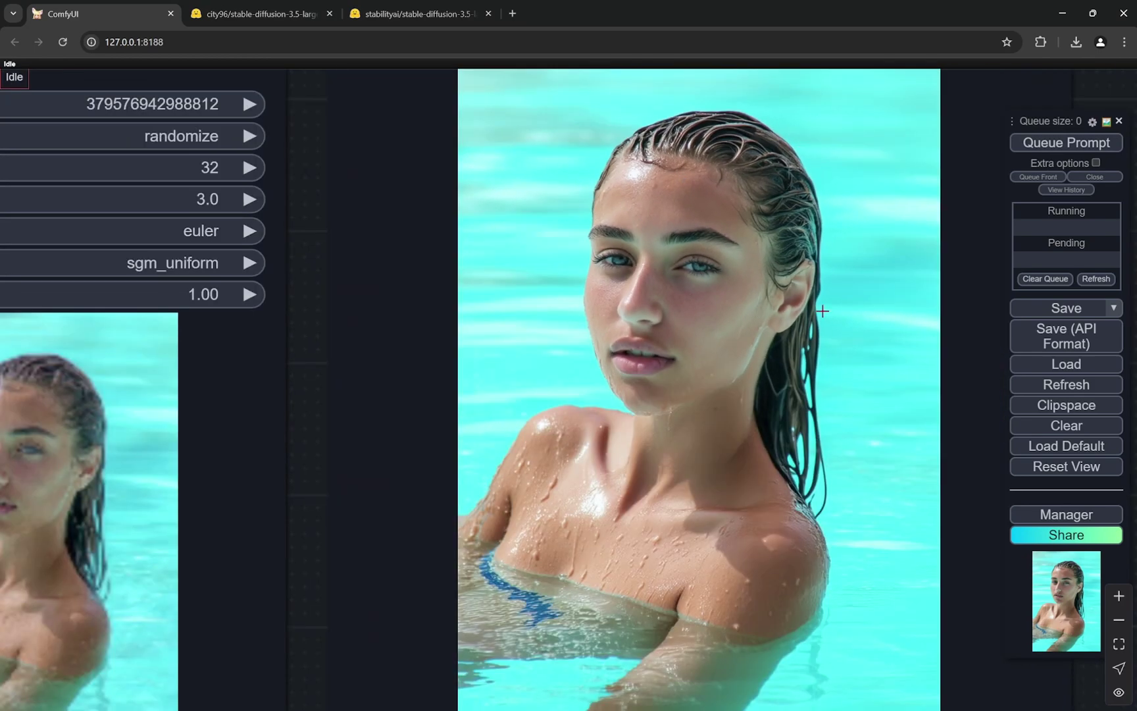
{"action": "scroll", "coordinate": [762, 396], "scroll_direction": "down", "scroll_amount": 2}
{"action": "scroll", "coordinate": [701, 465], "scroll_direction": "up", "scroll_amount": 3}
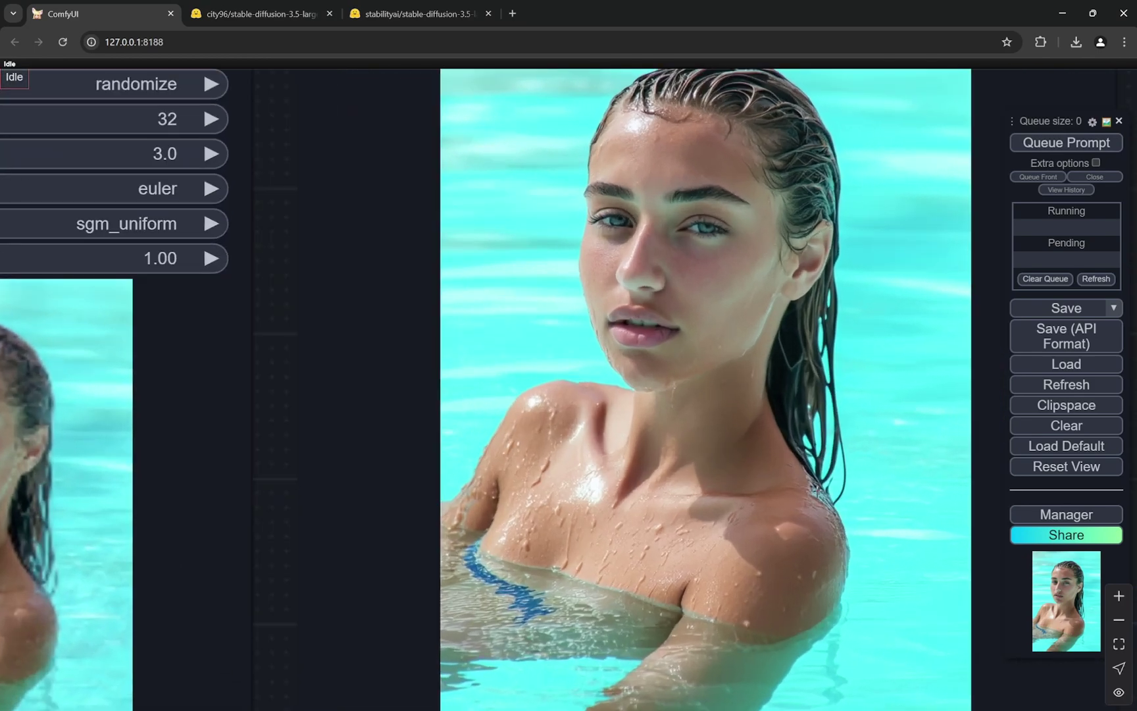
{"action": "scroll", "coordinate": [853, 419], "scroll_direction": "down", "scroll_amount": 5}
{"action": "scroll", "coordinate": [868, 410], "scroll_direction": "up", "scroll_amount": 1}
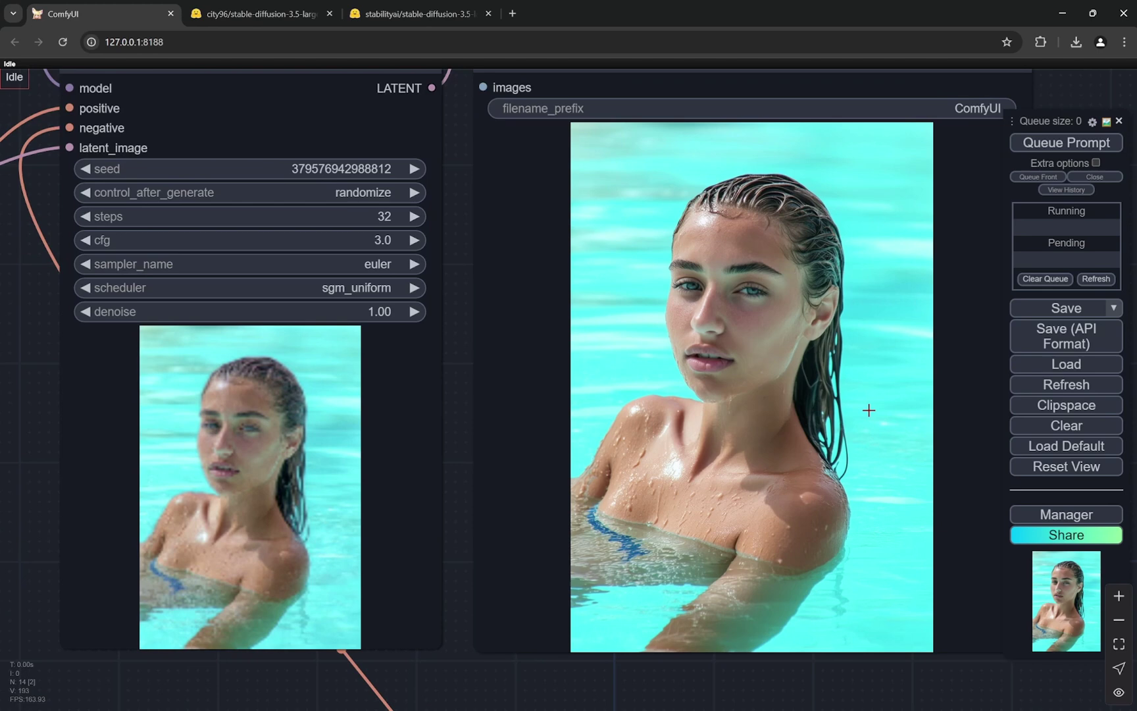
{"action": "scroll", "coordinate": [891, 403], "scroll_direction": "down", "scroll_amount": 1}
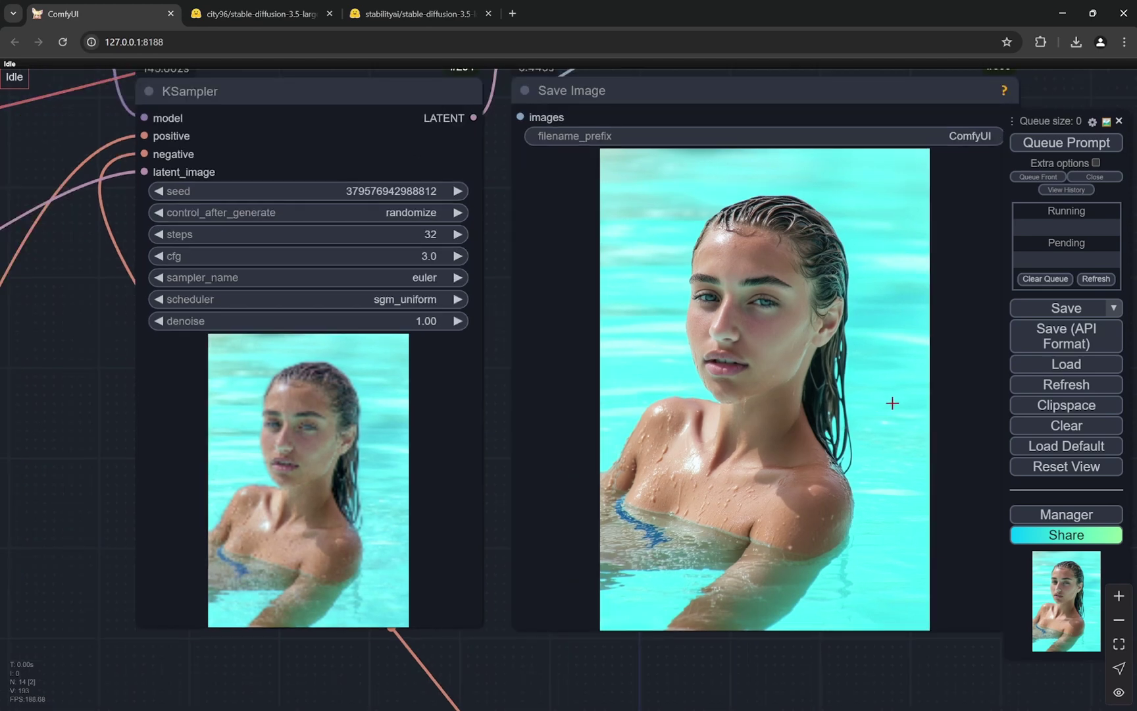
{"action": "scroll", "coordinate": [893, 403], "scroll_direction": "down", "scroll_amount": 7}
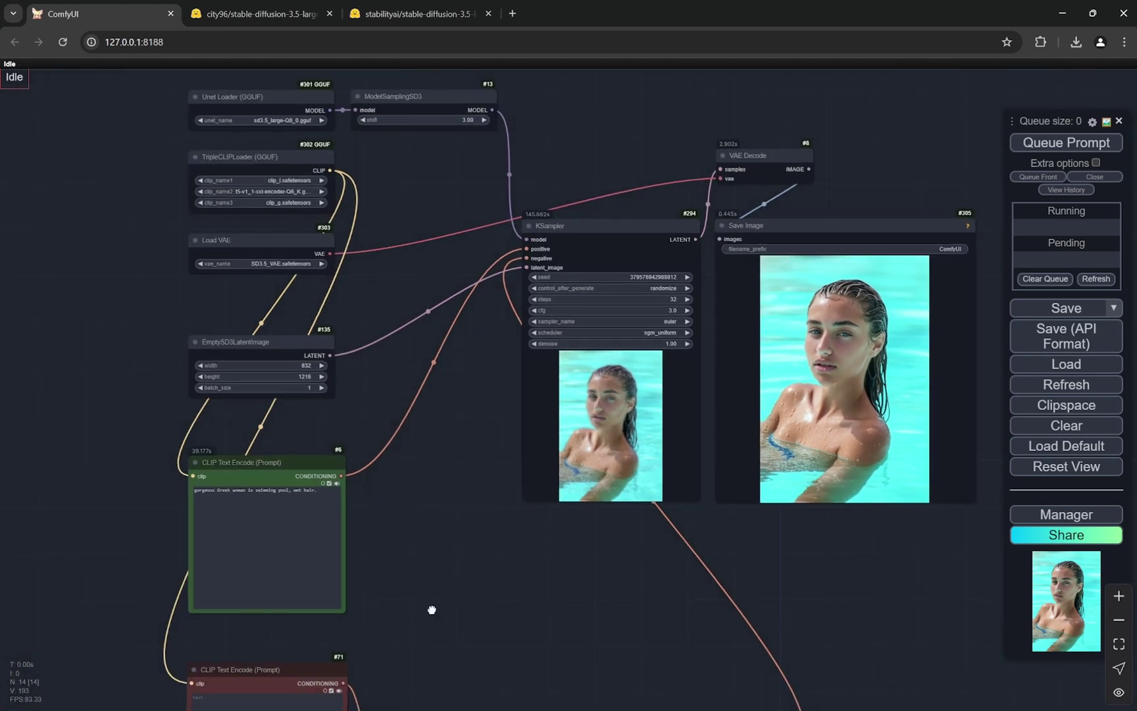
{"action": "scroll", "coordinate": [659, 480], "scroll_direction": "down", "scroll_amount": 2}
{"action": "scroll", "coordinate": [545, 553], "scroll_direction": "up", "scroll_amount": 6}
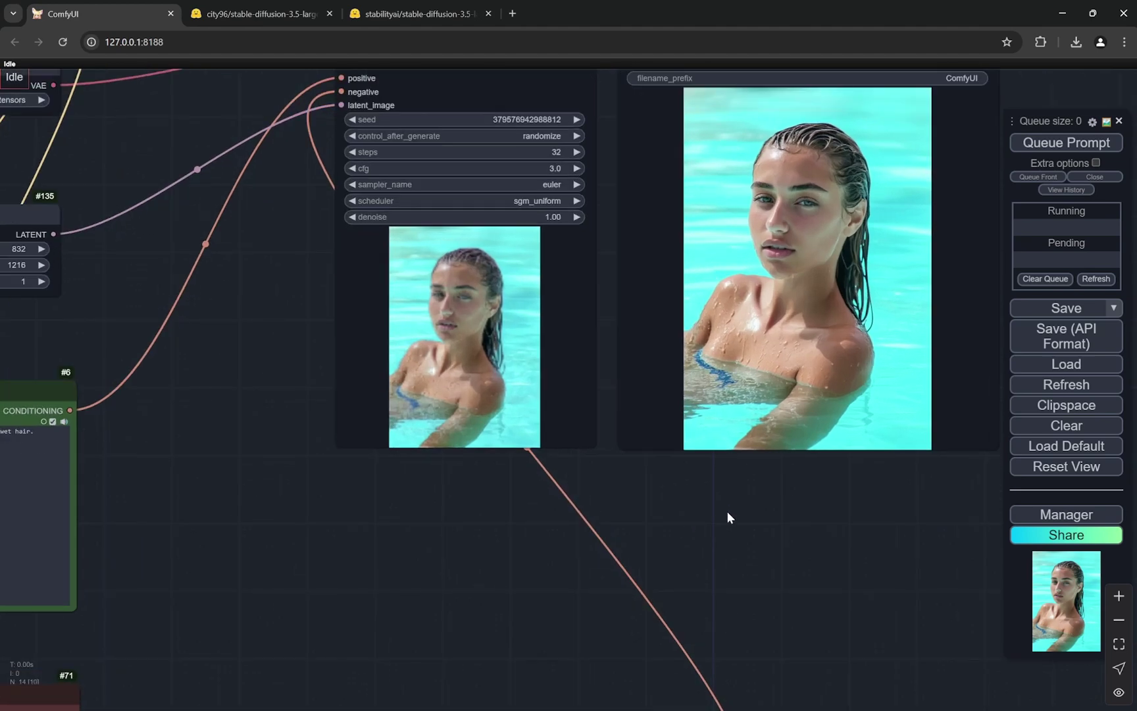
{"action": "left_click_drag", "start_coordinate": [729, 518], "coordinate": [841, 509]}
{"action": "scroll", "coordinate": [477, 554], "scroll_direction": "down", "scroll_amount": 2}
{"action": "left_click_drag", "start_coordinate": [478, 553], "coordinate": [635, 505]}
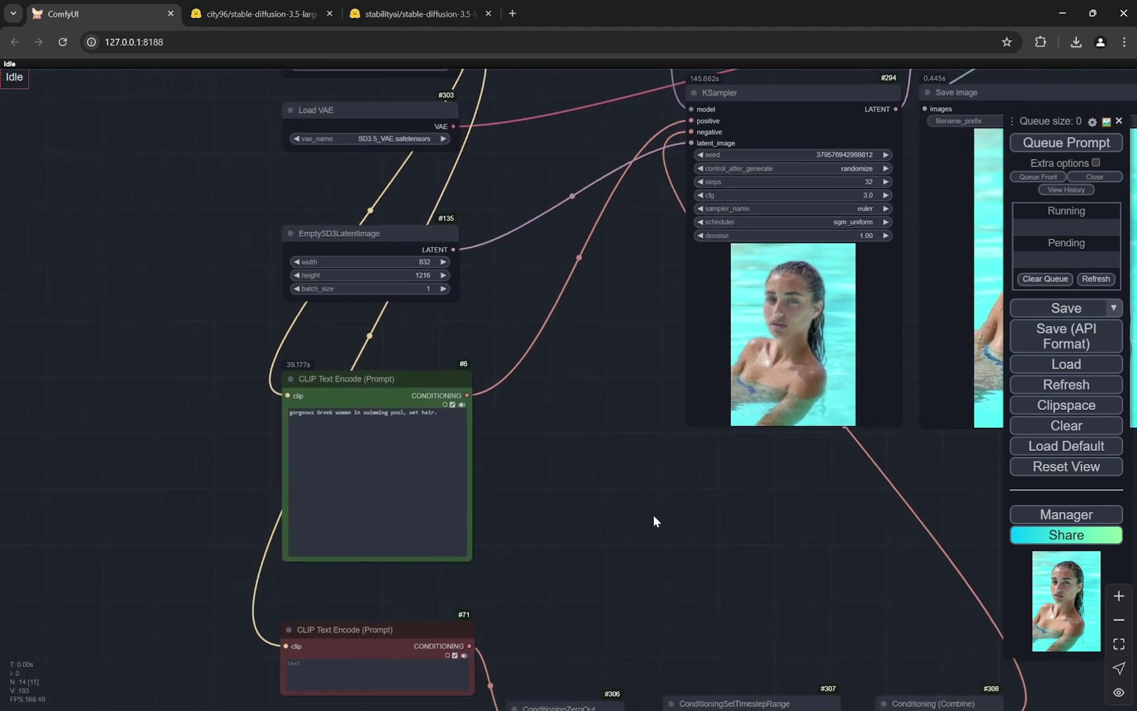
{"action": "scroll", "coordinate": [516, 448], "scroll_direction": "up", "scroll_amount": 2}
{"action": "left_click_drag", "start_coordinate": [517, 442], "coordinate": [669, 423]}
{"action": "scroll", "coordinate": [222, 432], "scroll_direction": "up", "scroll_amount": 1}
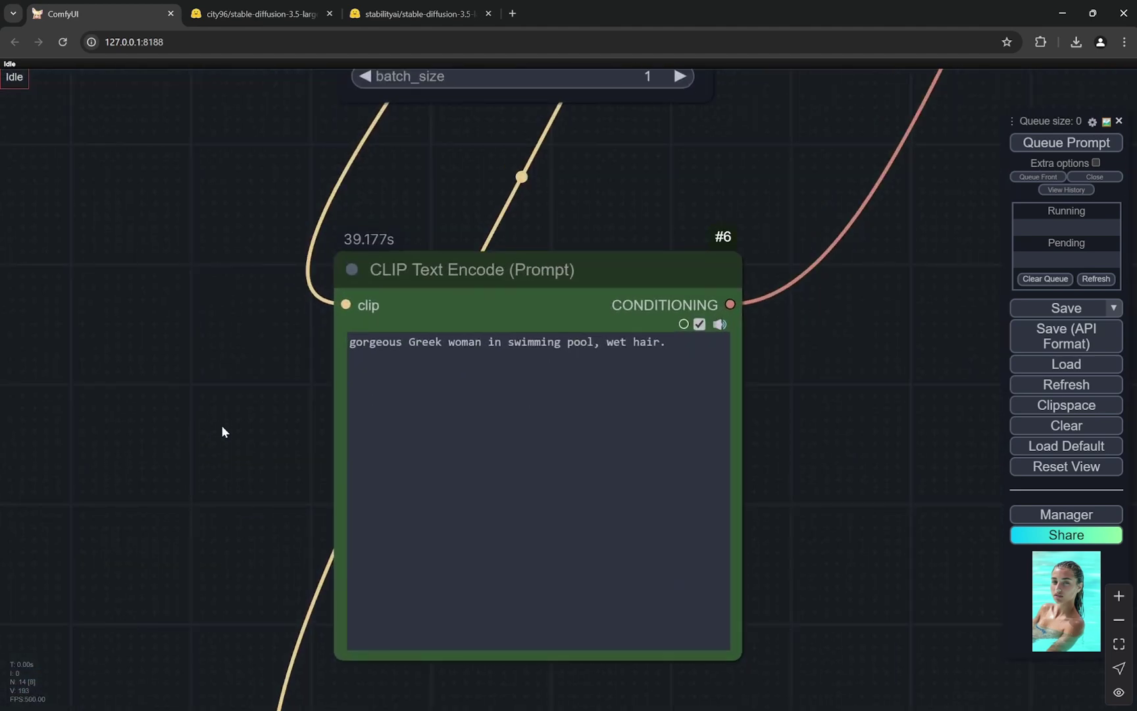
{"action": "scroll", "coordinate": [780, 386], "scroll_direction": "down", "scroll_amount": 3}
{"action": "scroll", "coordinate": [863, 373], "scroll_direction": "down", "scroll_amount": 3}
{"action": "left_click_drag", "start_coordinate": [863, 373], "coordinate": [535, 439]}
{"action": "scroll", "coordinate": [539, 482], "scroll_direction": "down", "scroll_amount": 4}
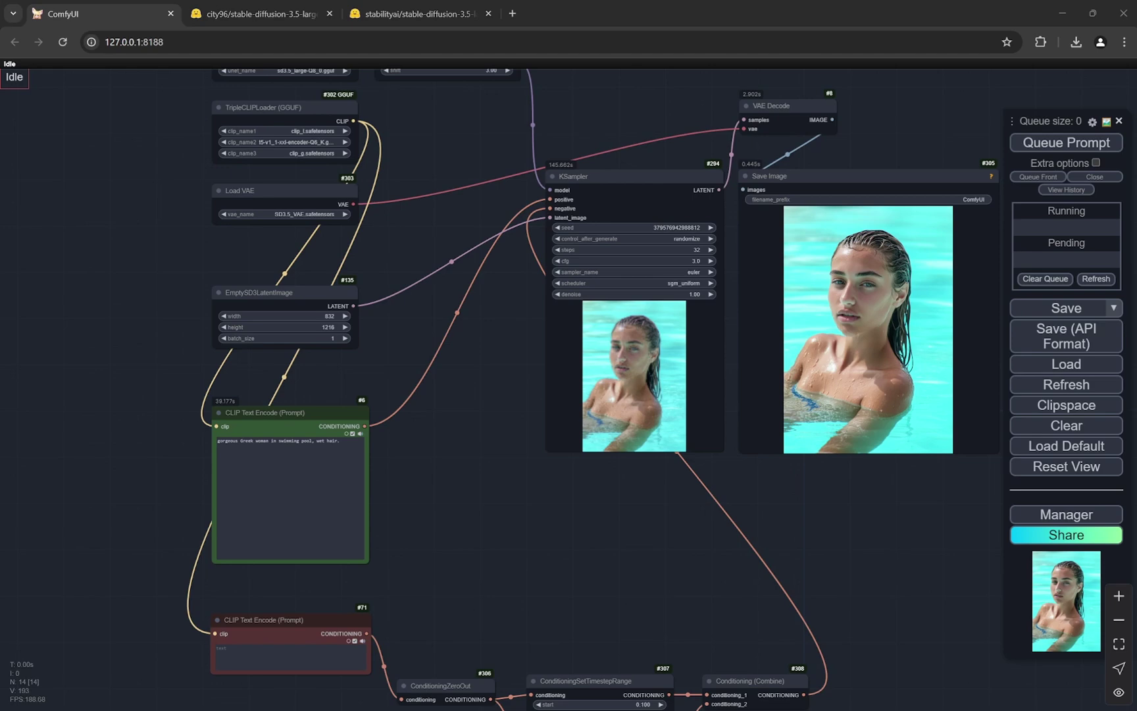
Replace the positive prompt with 'Renaissance painting of a red dragon', removing the trailing empty line.
{"action": "scroll", "coordinate": [190, 463], "scroll_direction": "up", "scroll_amount": 10}
{"action": "triple_click", "coordinate": [458, 369]}
{"action": "type", "text": "Renaissance painting of a red dragon"}
{"action": "key", "text": "BackSpace"}
Queue the red dragon prompt to generate an image.
{"action": "scroll", "coordinate": [240, 405], "scroll_direction": "up", "scroll_amount": 4}
{"action": "scroll", "coordinate": [137, 385], "scroll_direction": "down", "scroll_amount": 8}
{"action": "scroll", "coordinate": [138, 385], "scroll_direction": "down", "scroll_amount": 4}
{"action": "scroll", "coordinate": [507, 403], "scroll_direction": "up", "scroll_amount": 3}
{"action": "scroll", "coordinate": [515, 377], "scroll_direction": "down", "scroll_amount": 4}
{"action": "left_click_drag", "start_coordinate": [515, 377], "coordinate": [339, 480]}
{"action": "left_click", "coordinate": [1047, 143]}
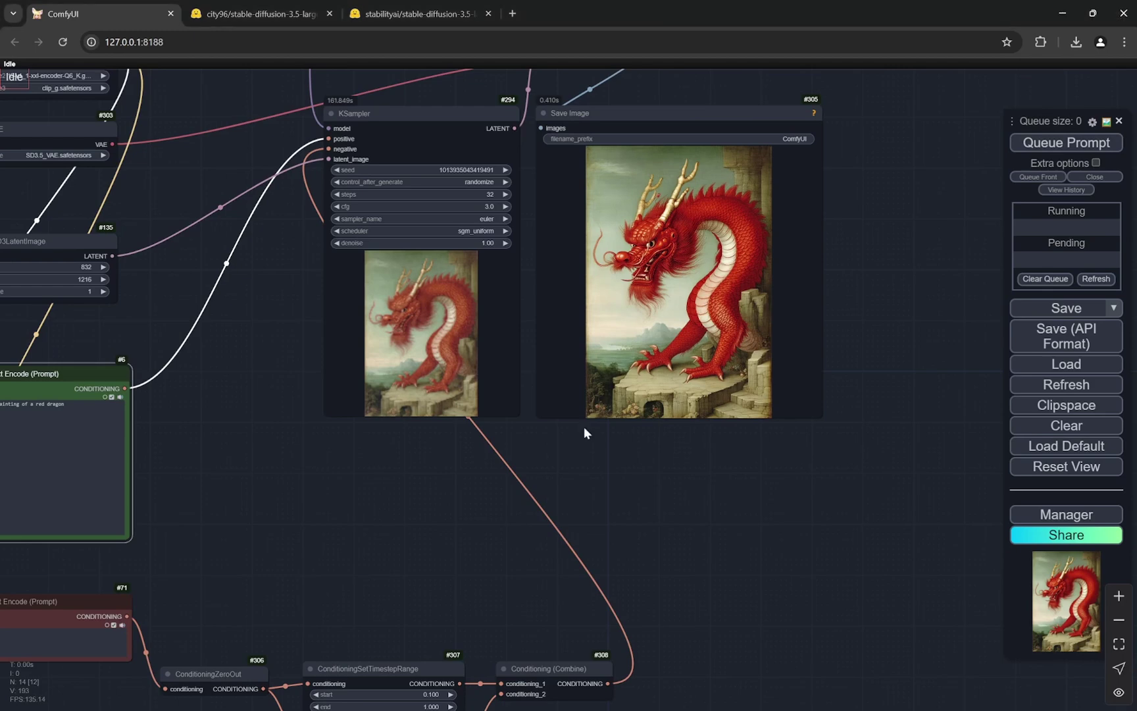
Zoom around the canvas to inspect the rendered red dragon.
{"action": "scroll", "coordinate": [733, 216], "scroll_direction": "up", "scroll_amount": 10}
{"action": "scroll", "coordinate": [741, 156], "scroll_direction": "down", "scroll_amount": 3}
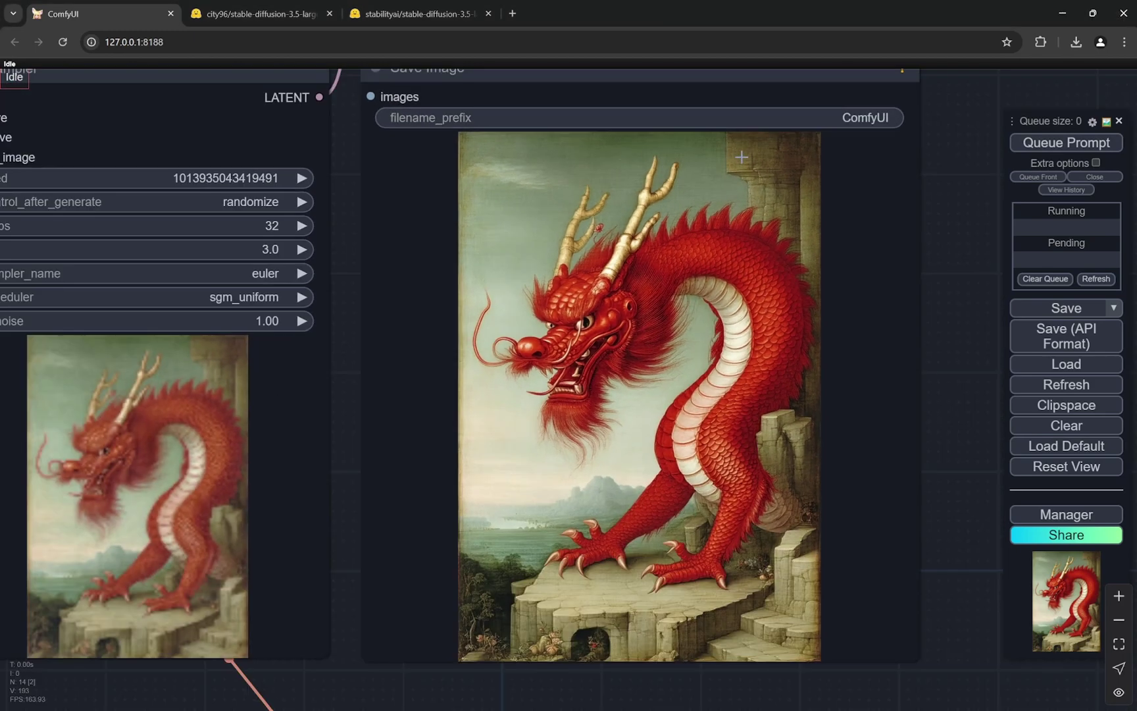
{"action": "scroll", "coordinate": [743, 159], "scroll_direction": "up", "scroll_amount": 5}
{"action": "scroll", "coordinate": [807, 183], "scroll_direction": "down", "scroll_amount": 7}
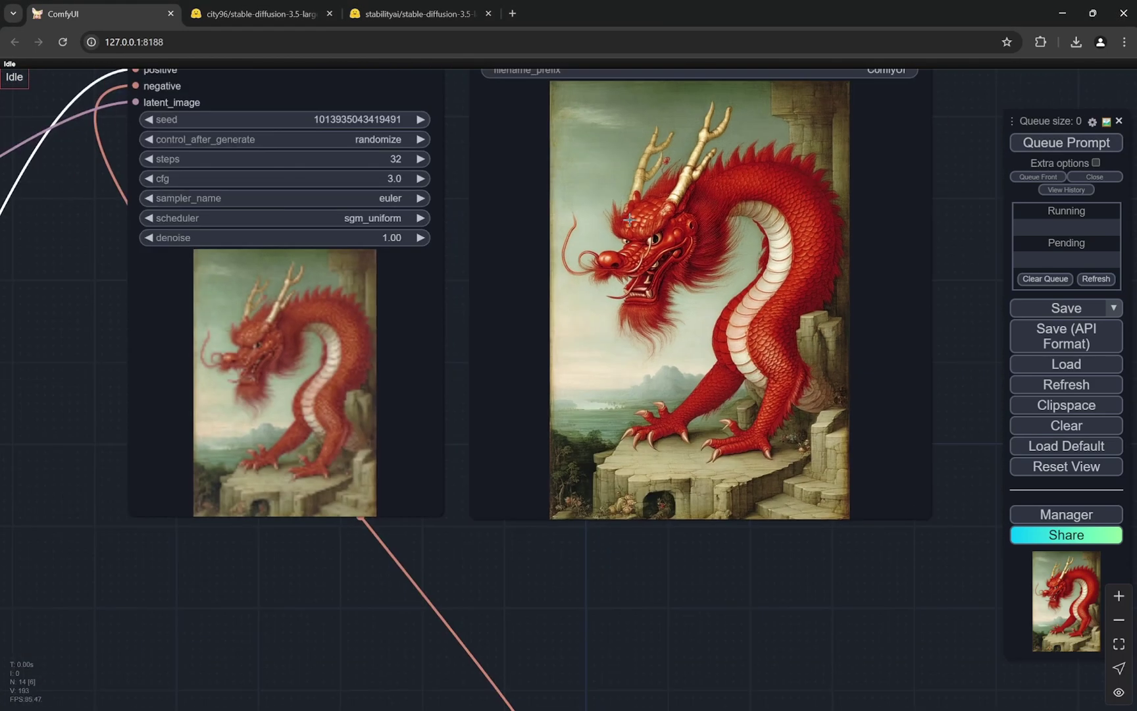
{"action": "scroll", "coordinate": [449, 191], "scroll_direction": "down", "scroll_amount": 2}
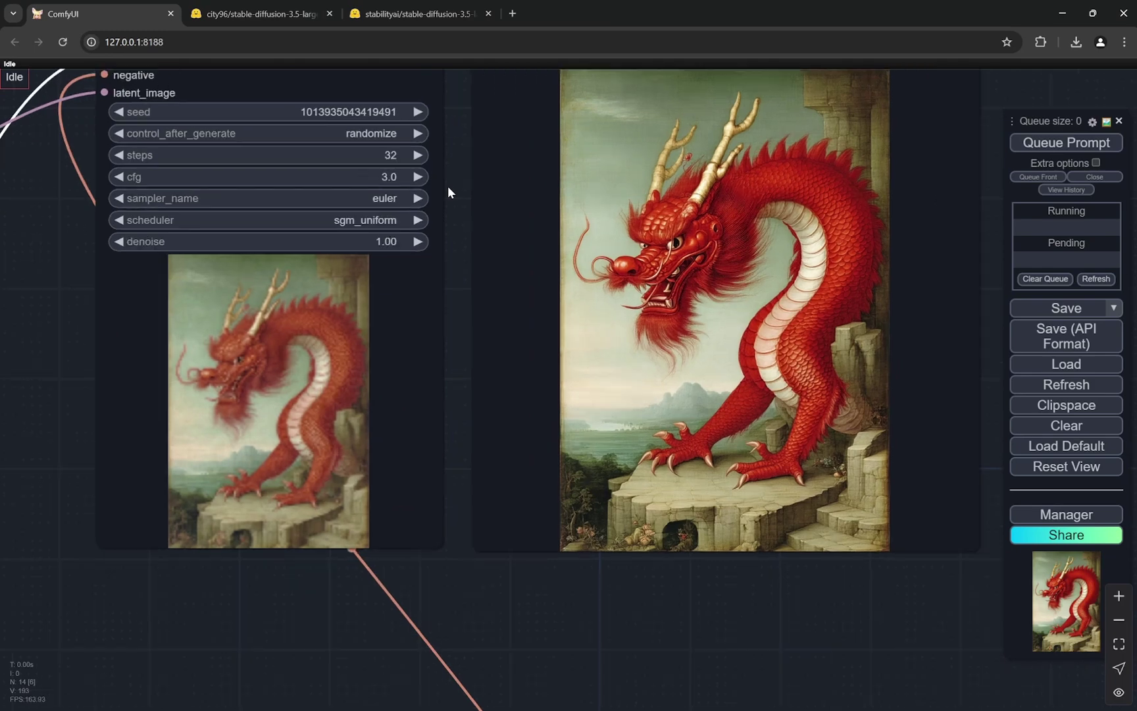
{"action": "scroll", "coordinate": [454, 187], "scroll_direction": "up", "scroll_amount": 2}
{"action": "scroll", "coordinate": [457, 185], "scroll_direction": "down", "scroll_amount": 8}
{"action": "scroll", "coordinate": [410, 343], "scroll_direction": "up", "scroll_amount": 8}
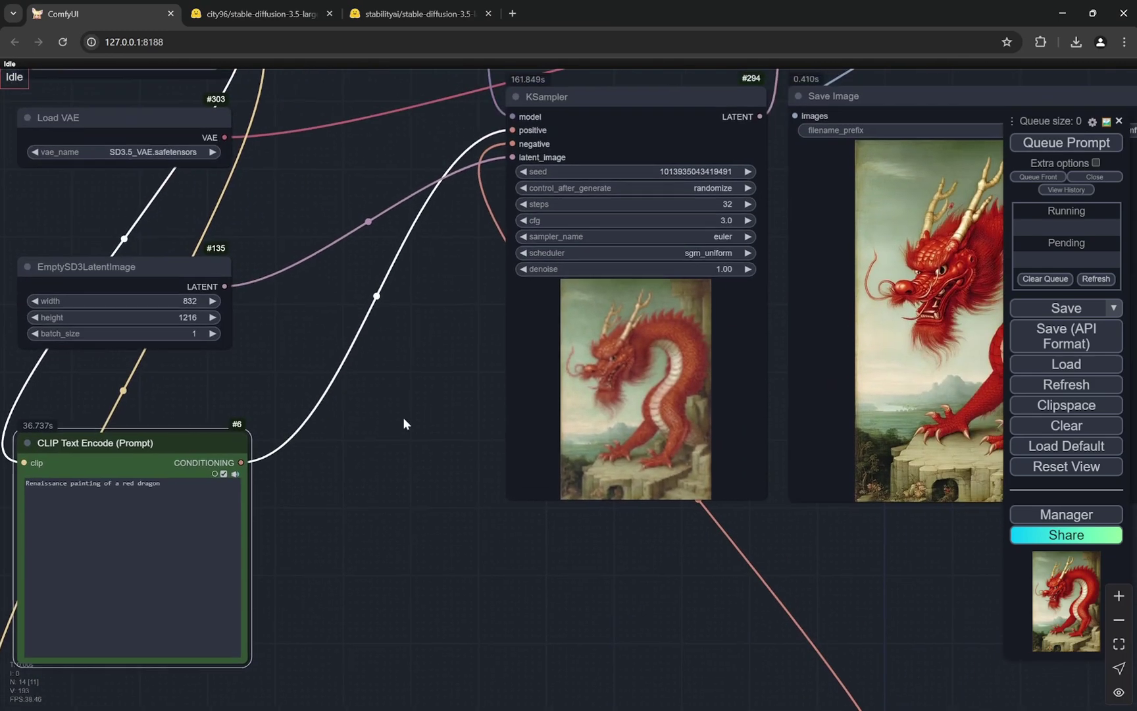
{"action": "scroll", "coordinate": [757, 198], "scroll_direction": "up", "scroll_amount": 7}
Set the KSampler cfg to 5.5.
{"action": "left_click_drag", "start_coordinate": [729, 252], "coordinate": [732, 252]}
{"action": "left_click", "coordinate": [684, 253]}
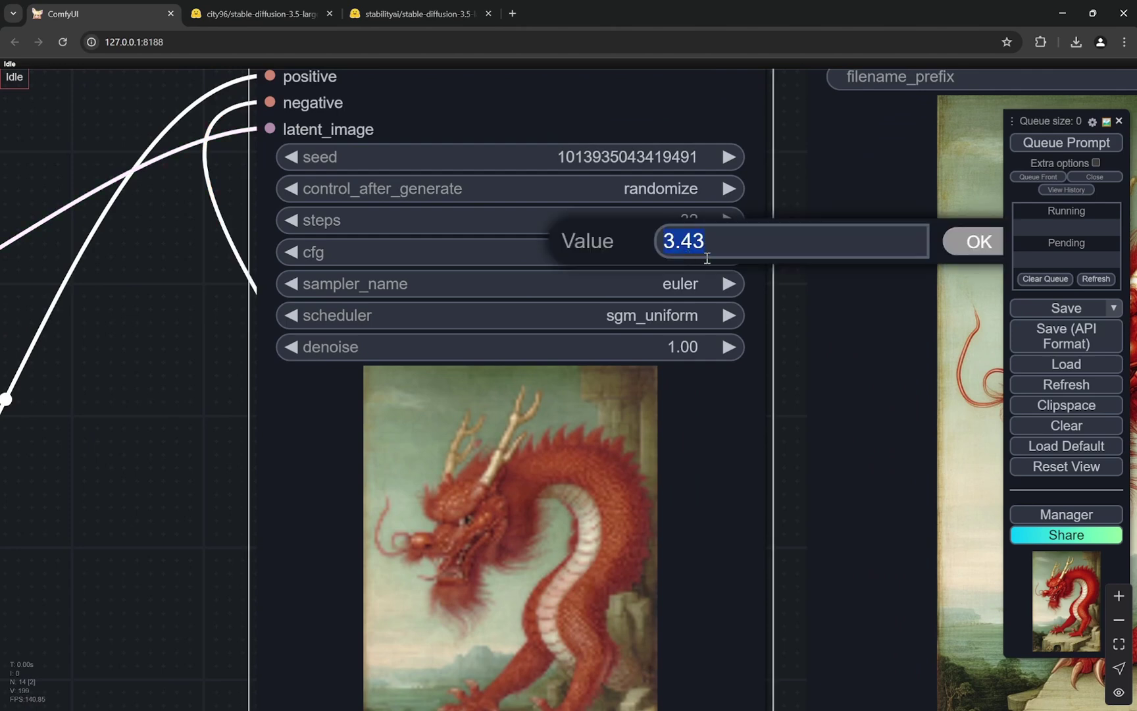
{"action": "type", "text": "5.5"}
{"action": "key", "text": "Return"}
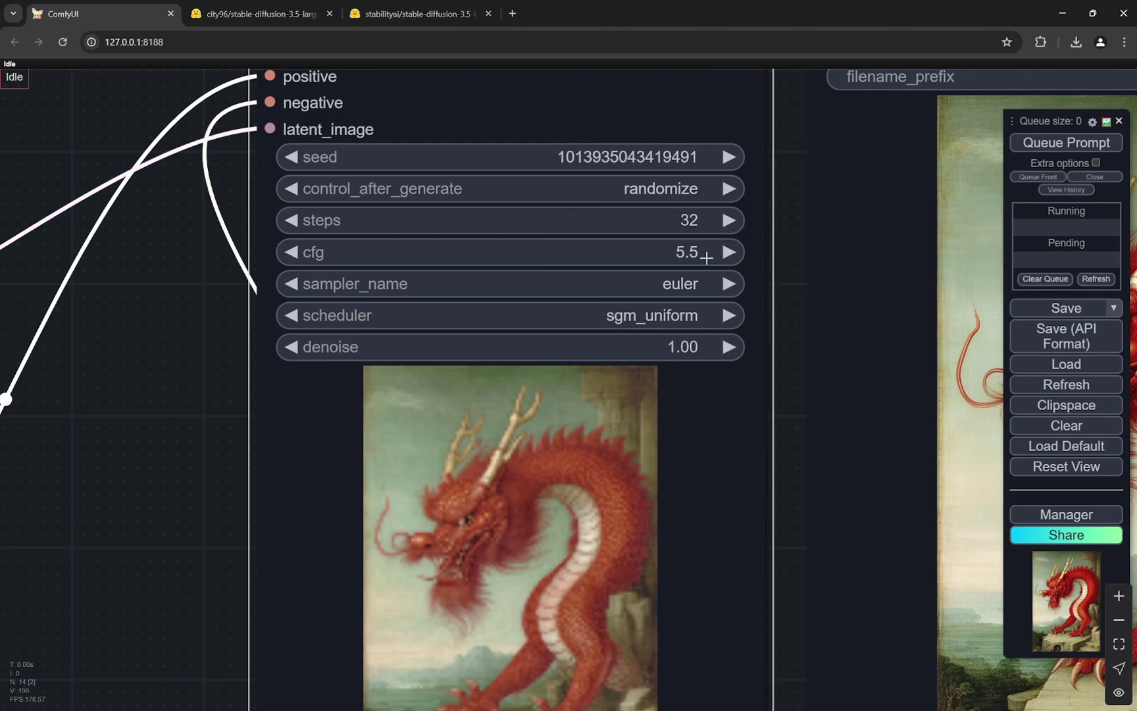
Generate a new red dragon image with cfg 5.5.
{"action": "scroll", "coordinate": [382, 319], "scroll_direction": "down", "scroll_amount": 8}
{"action": "scroll", "coordinate": [780, 304], "scroll_direction": "up", "scroll_amount": 3}
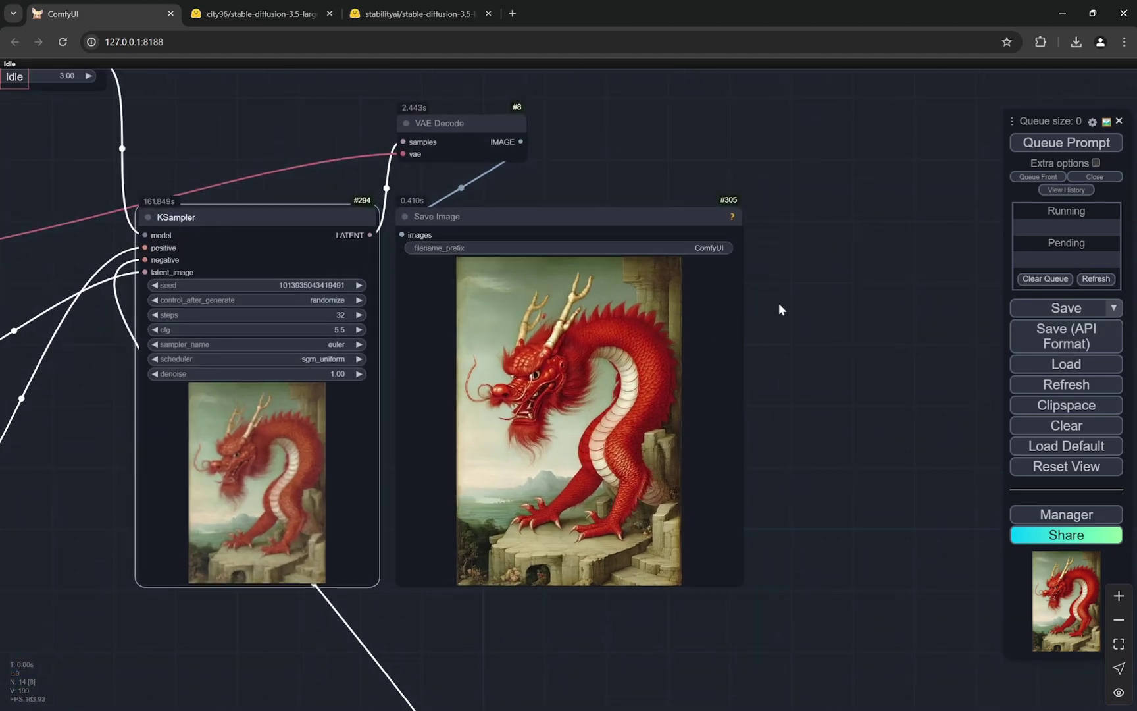
{"action": "left_click_drag", "start_coordinate": [779, 303], "coordinate": [891, 268]}
{"action": "scroll", "coordinate": [861, 270], "scroll_direction": "up", "scroll_amount": 3}
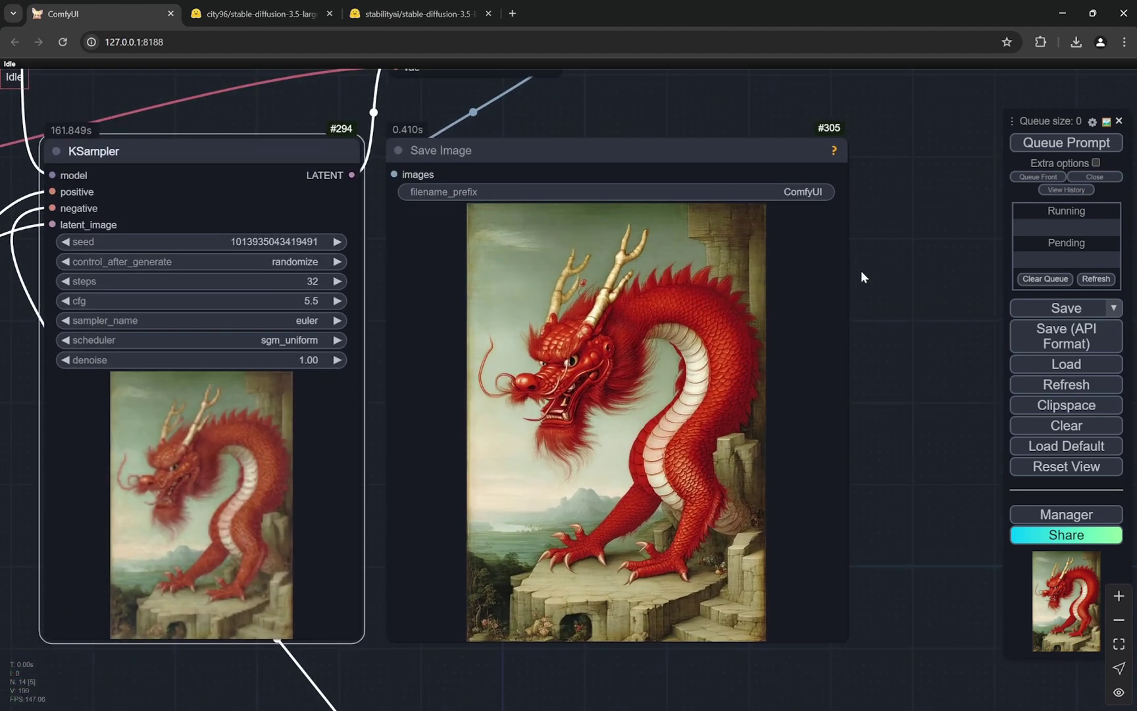
{"action": "left_click", "coordinate": [1060, 144]}
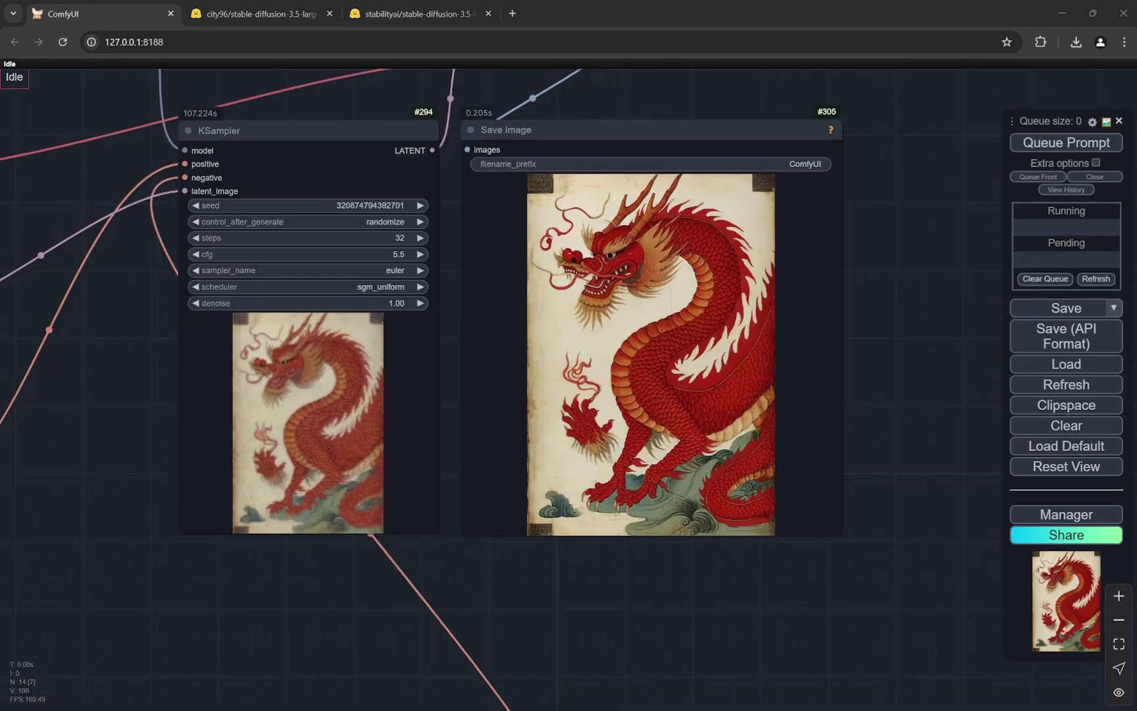
{"action": "scroll", "coordinate": [652, 340], "scroll_direction": "up", "scroll_amount": 6}
{"action": "scroll", "coordinate": [722, 253], "scroll_direction": "up", "scroll_amount": 2}
{"action": "scroll", "coordinate": [658, 255], "scroll_direction": "up", "scroll_amount": 8}
{"action": "scroll", "coordinate": [776, 175], "scroll_direction": "down", "scroll_amount": 10}
{"action": "scroll", "coordinate": [934, 148], "scroll_direction": "down", "scroll_amount": 6}
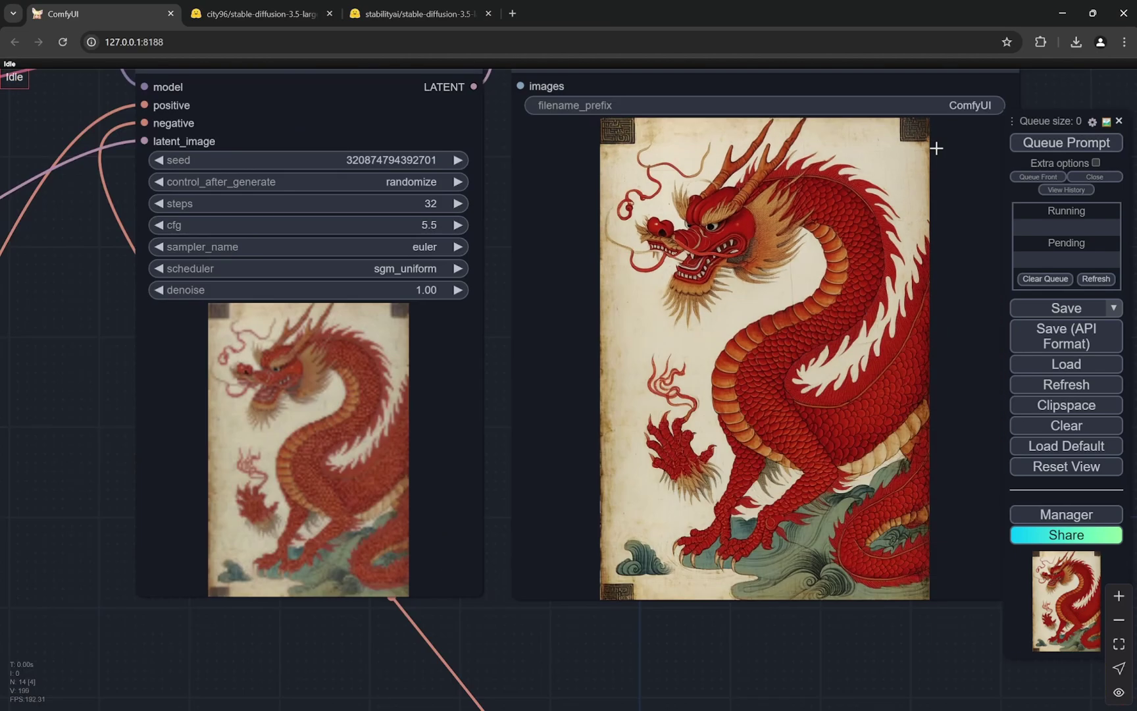
{"action": "scroll", "coordinate": [266, 300], "scroll_direction": "up", "scroll_amount": 6}
{"action": "scroll", "coordinate": [262, 262], "scroll_direction": "down", "scroll_amount": 6}
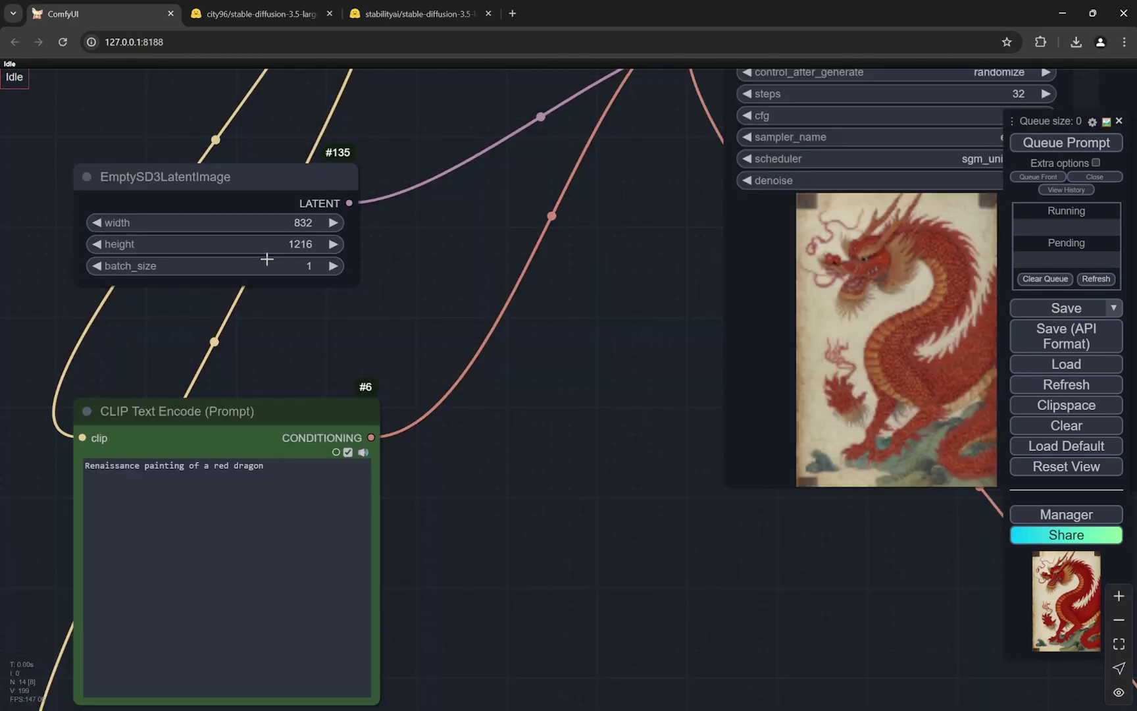
{"action": "scroll", "coordinate": [798, 255], "scroll_direction": "up", "scroll_amount": 8}
{"action": "scroll", "coordinate": [793, 263], "scroll_direction": "up", "scroll_amount": 2}
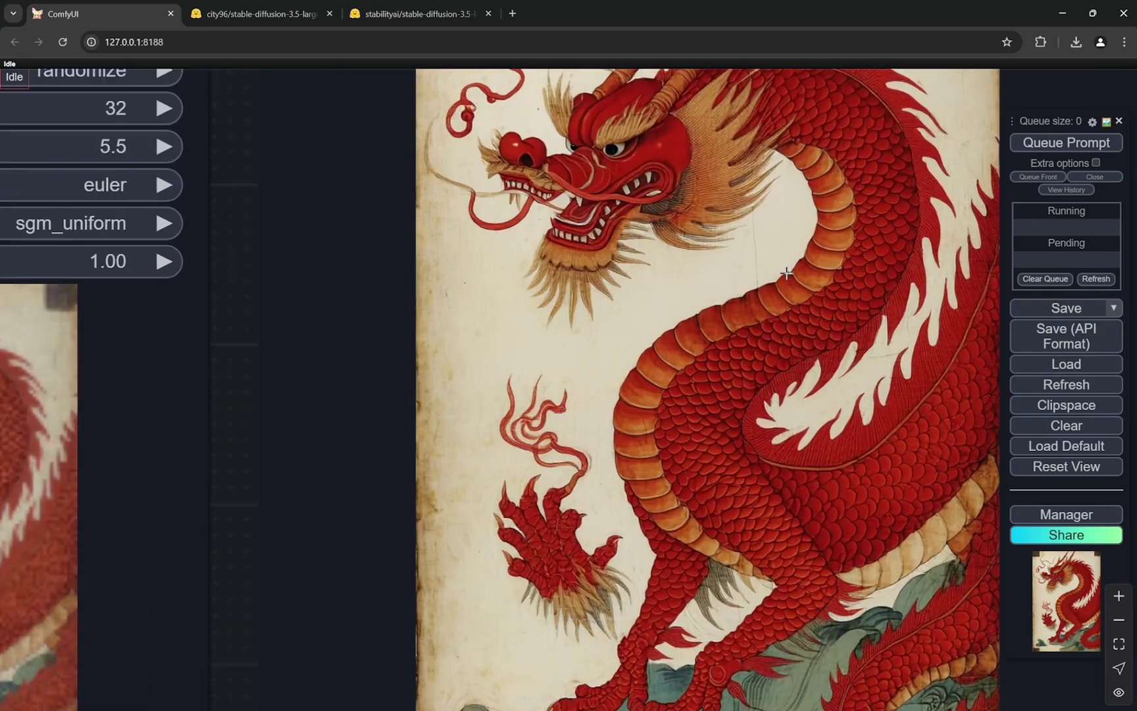
{"action": "scroll", "coordinate": [662, 487], "scroll_direction": "down", "scroll_amount": 4}
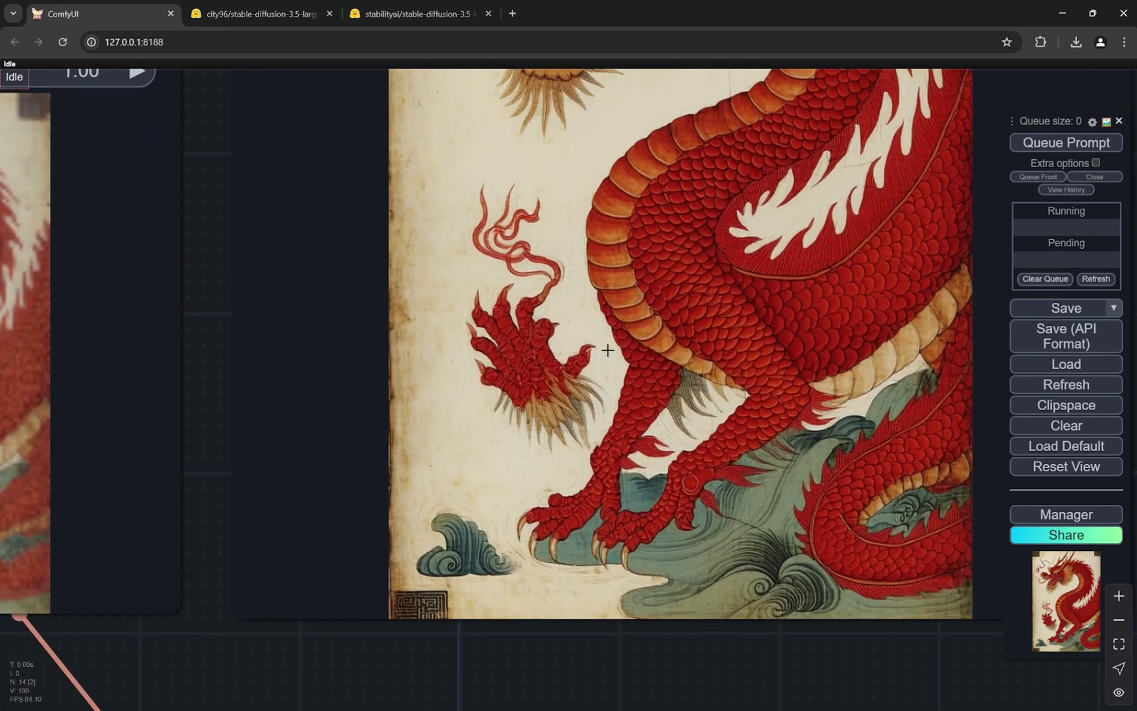
{"action": "scroll", "coordinate": [686, 132], "scroll_direction": "down", "scroll_amount": 3}
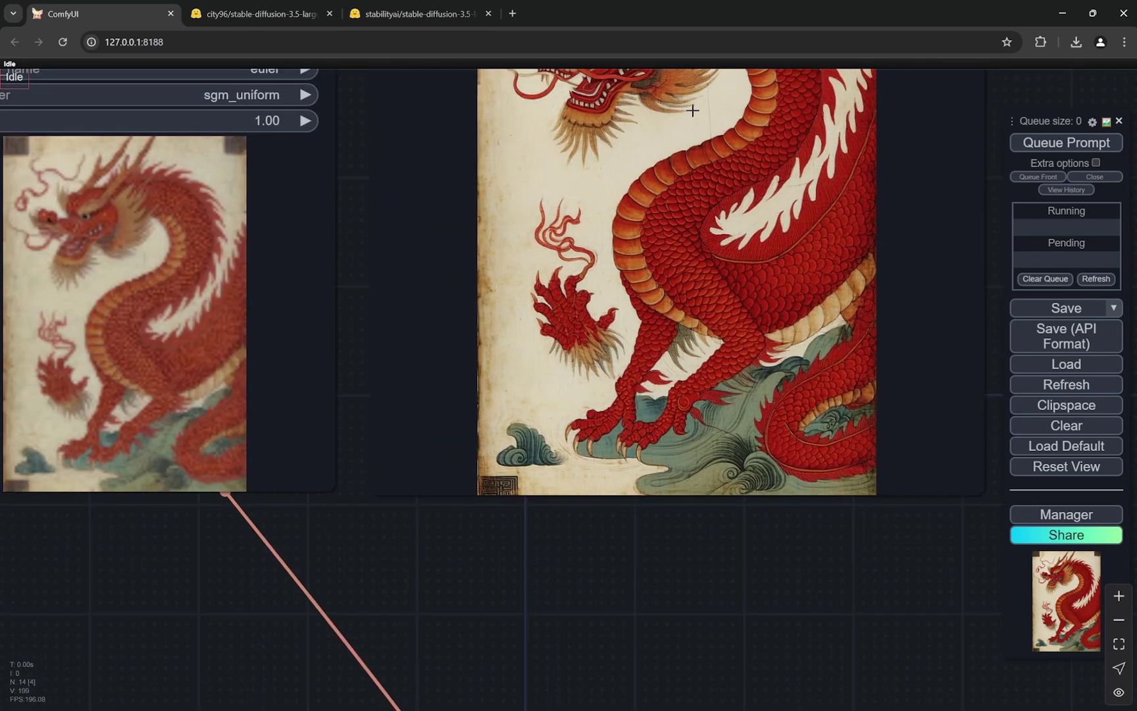
{"action": "scroll", "coordinate": [473, 204], "scroll_direction": "up", "scroll_amount": 5}
{"action": "scroll", "coordinate": [498, 195], "scroll_direction": "up", "scroll_amount": 3}
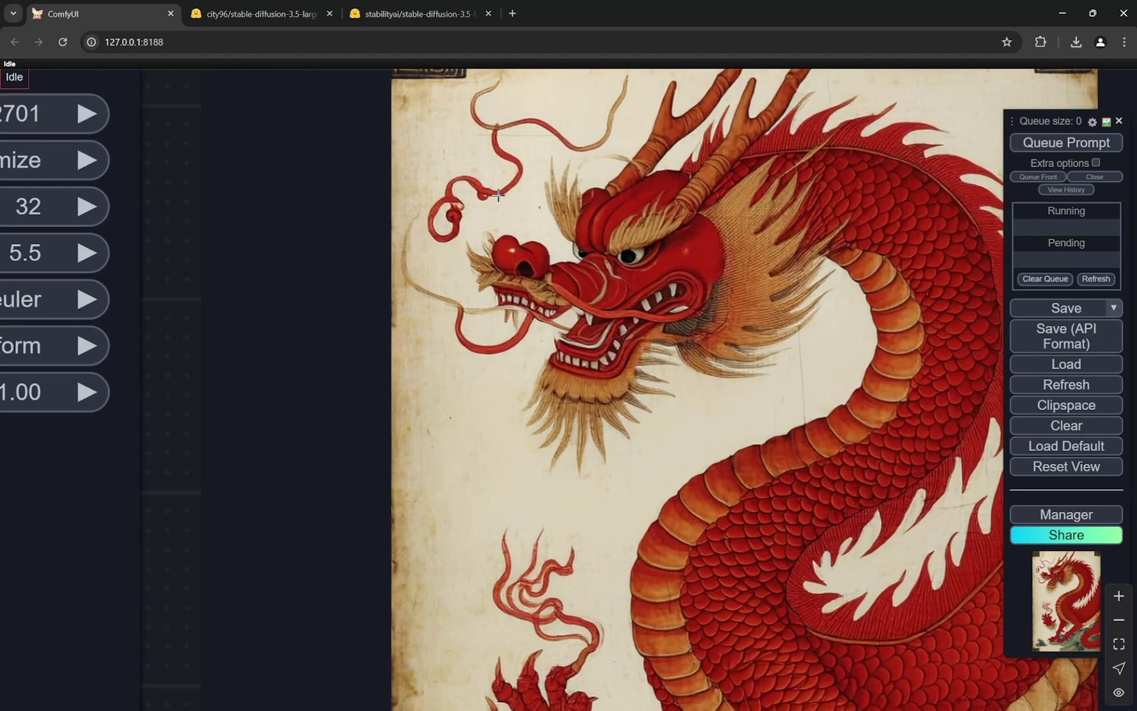
{"action": "scroll", "coordinate": [642, 140], "scroll_direction": "down", "scroll_amount": 1}
{"action": "scroll", "coordinate": [642, 143], "scroll_direction": "down", "scroll_amount": 4}
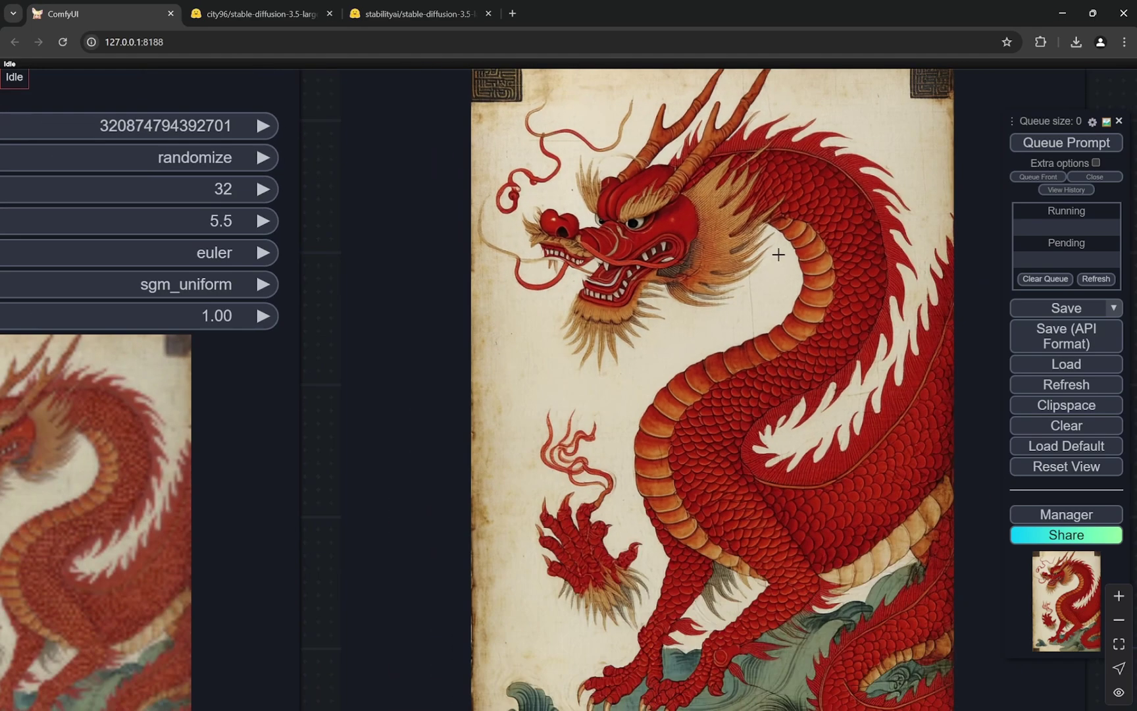
{"action": "scroll", "coordinate": [783, 254], "scroll_direction": "down", "scroll_amount": 3}
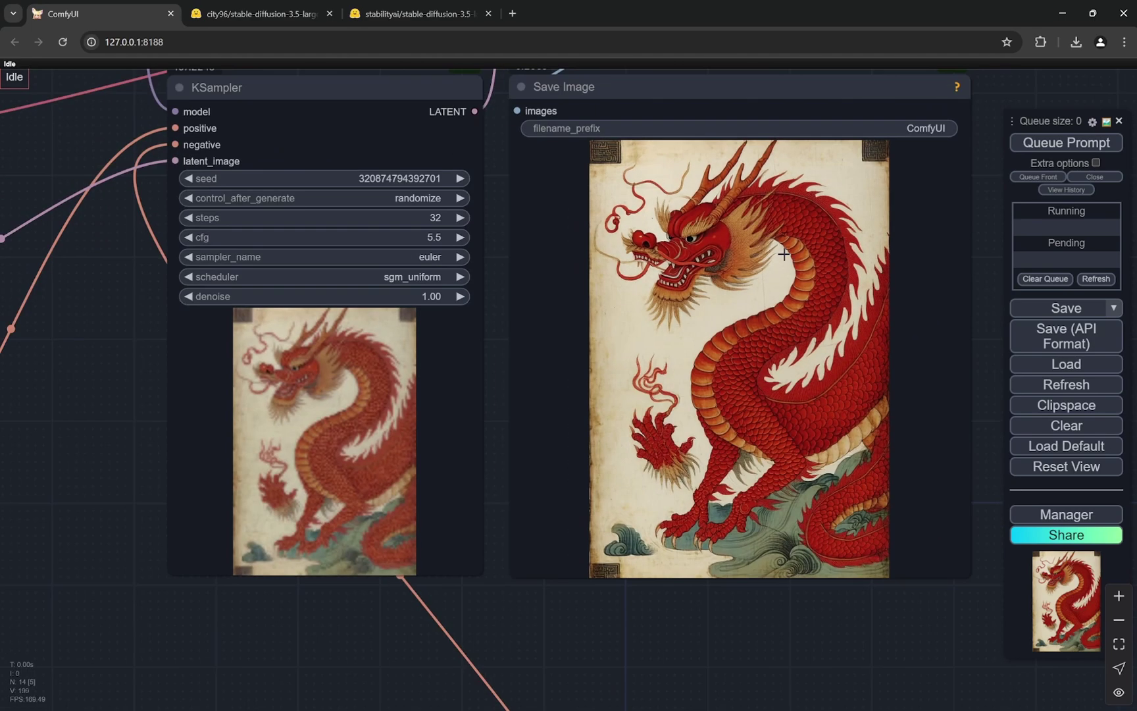
{"action": "scroll", "coordinate": [811, 256], "scroll_direction": "down", "scroll_amount": 3}
{"action": "scroll", "coordinate": [813, 258], "scroll_direction": "down", "scroll_amount": 2}
{"action": "left_click_drag", "start_coordinate": [400, 332], "coordinate": [452, 383]}
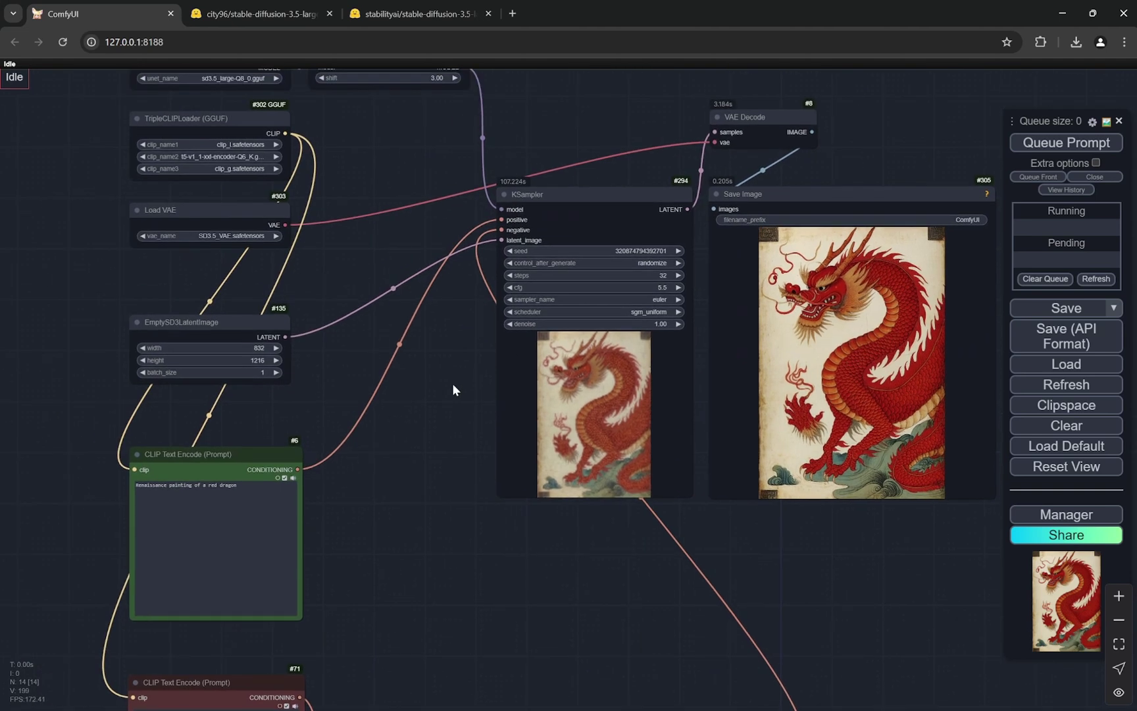
{"action": "scroll", "coordinate": [453, 395], "scroll_direction": "down", "scroll_amount": 1}
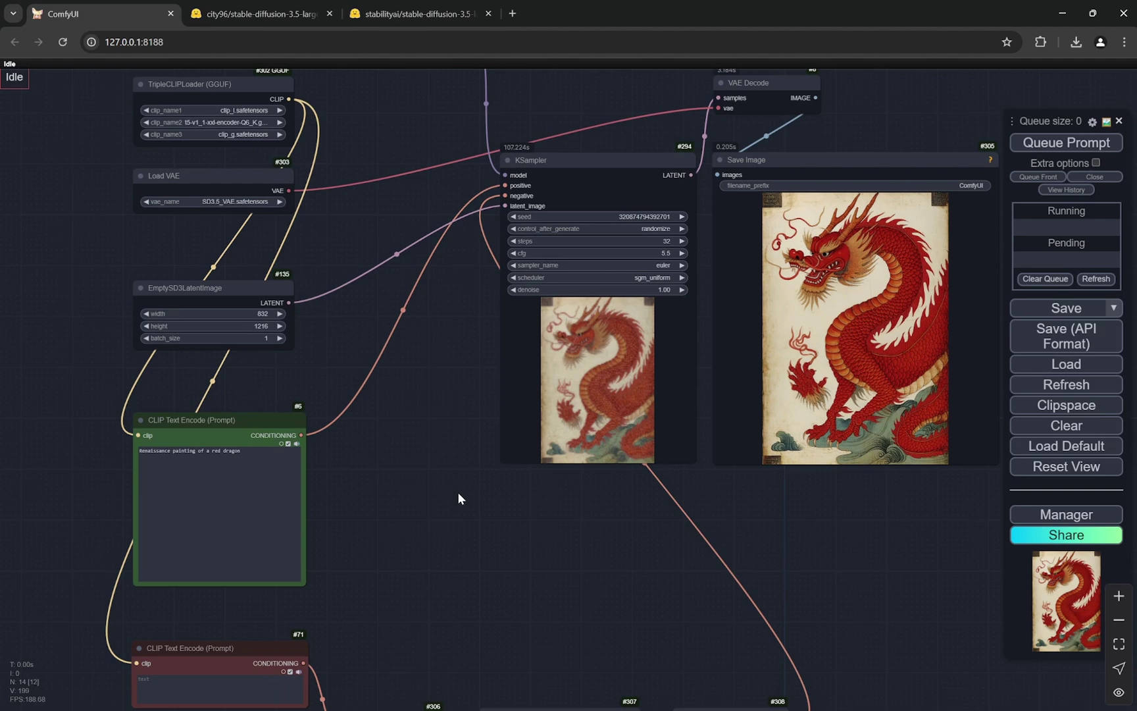
{"action": "left_click_drag", "start_coordinate": [460, 493], "coordinate": [474, 456]}
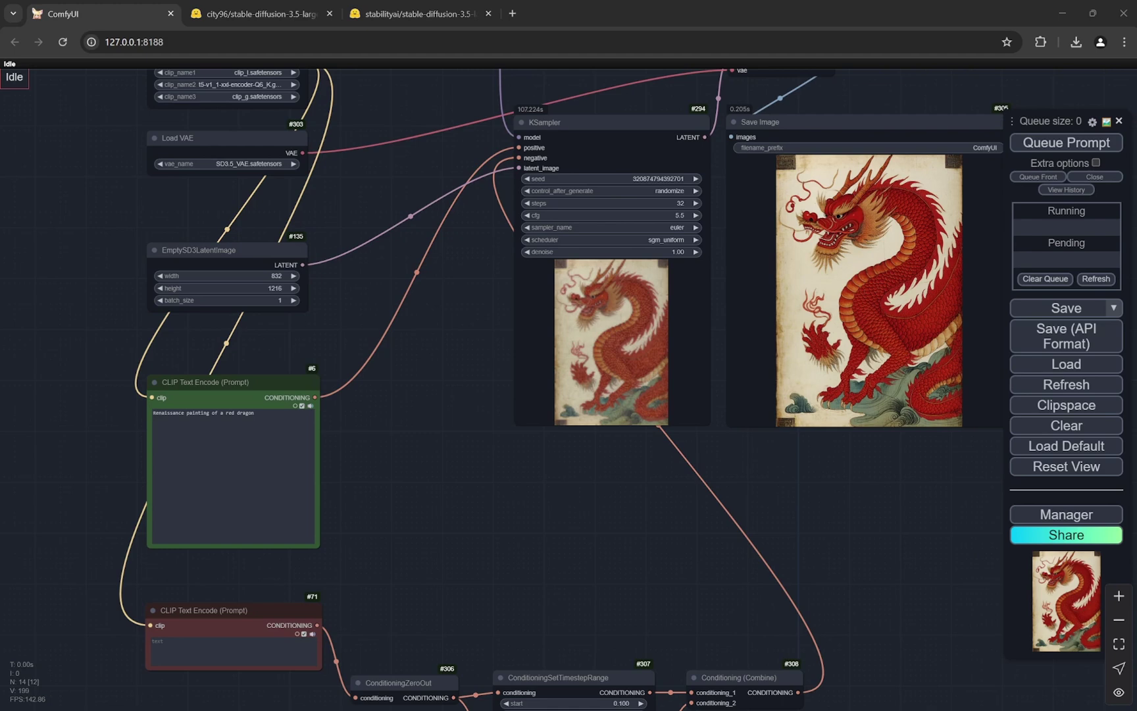
Replace the positive prompt with the closeup of a woman in her 20s biting an apple.
{"action": "scroll", "coordinate": [107, 393], "scroll_direction": "up", "scroll_amount": 10}
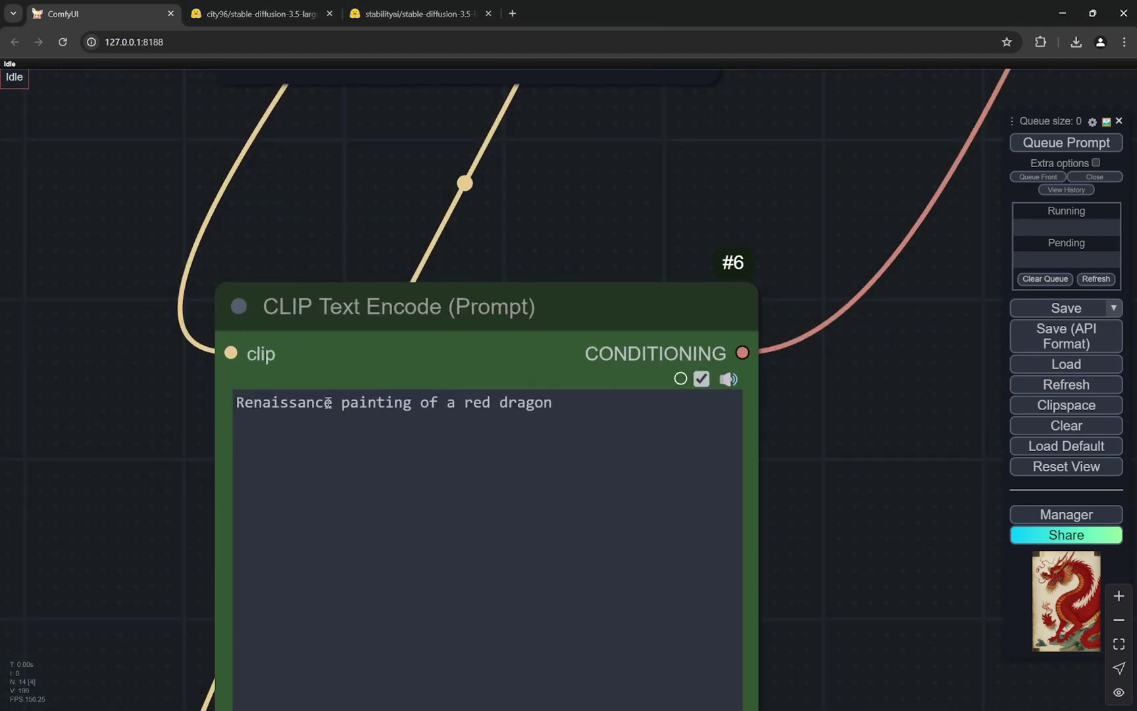
{"action": "triple_click", "coordinate": [329, 403]}
{"action": "type", "text": "closeup shot, beautiful woman in her 20s, bitting an apple"}
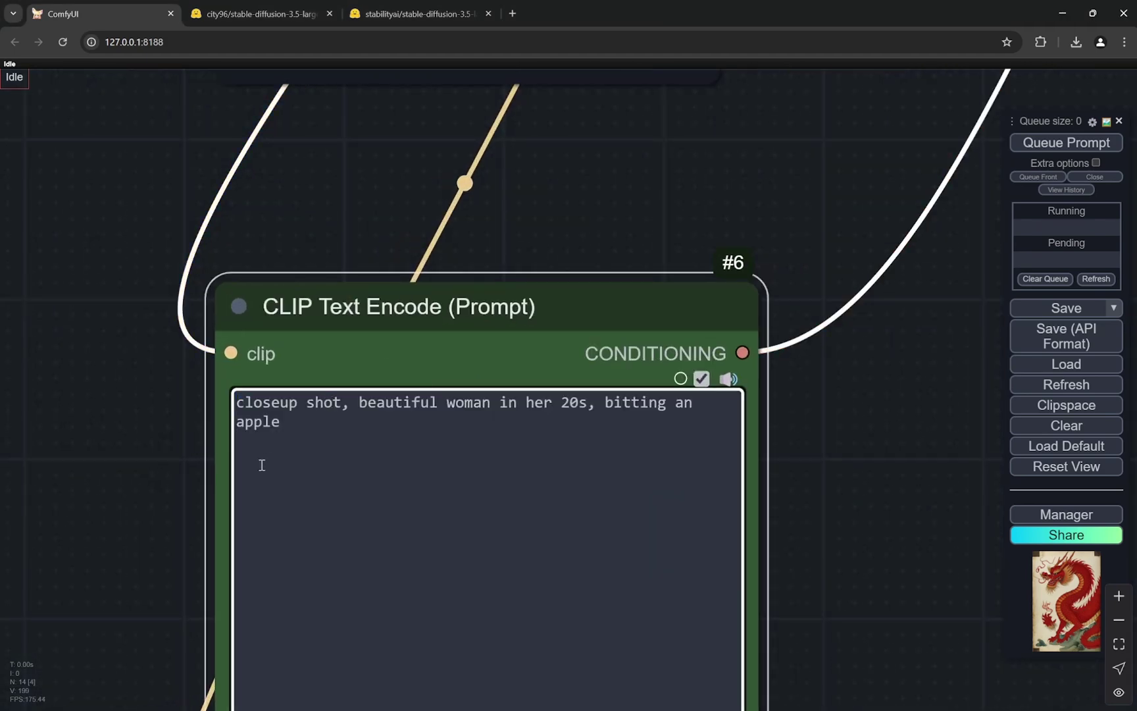
{"action": "key", "text": "BackSpace"}
Lower the KSampler cfg to 3.5.
{"action": "scroll", "coordinate": [123, 414], "scroll_direction": "down", "scroll_amount": 7}
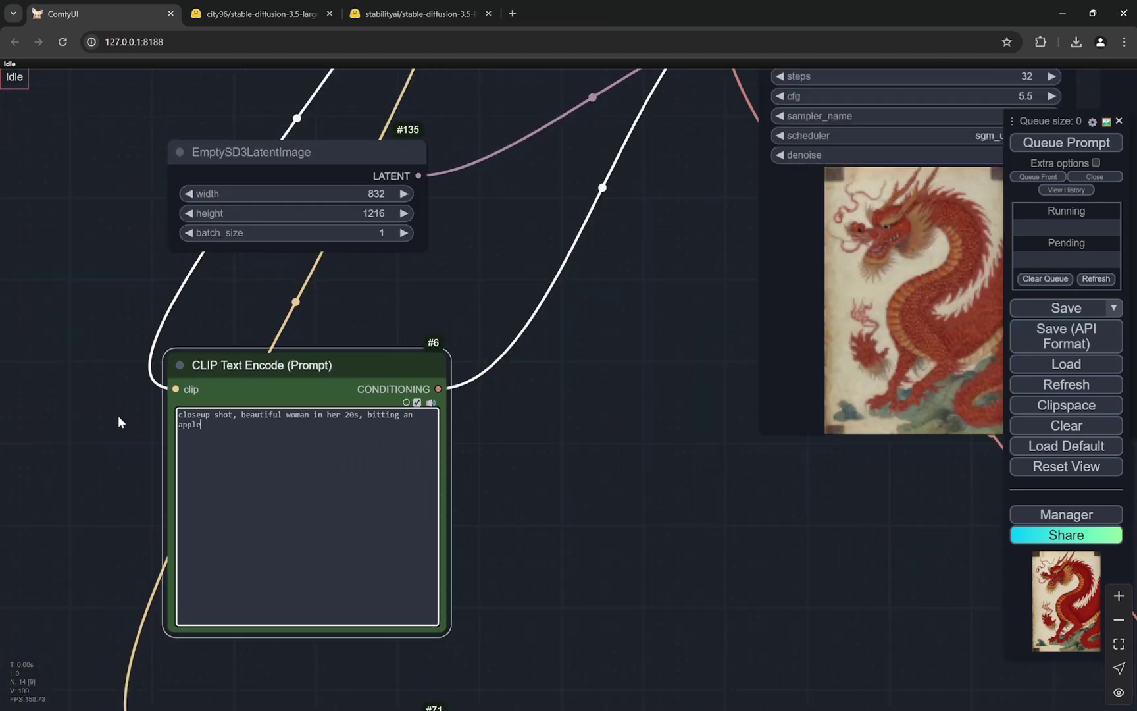
{"action": "scroll", "coordinate": [572, 334], "scroll_direction": "down", "scroll_amount": 3}
{"action": "left_click_drag", "start_coordinate": [571, 335], "coordinate": [433, 334]}
{"action": "scroll", "coordinate": [699, 345], "scroll_direction": "up", "scroll_amount": 10}
{"action": "left_click", "coordinate": [700, 345]}
{"action": "type", "text": "3.5"}
{"action": "key", "text": "Return"}
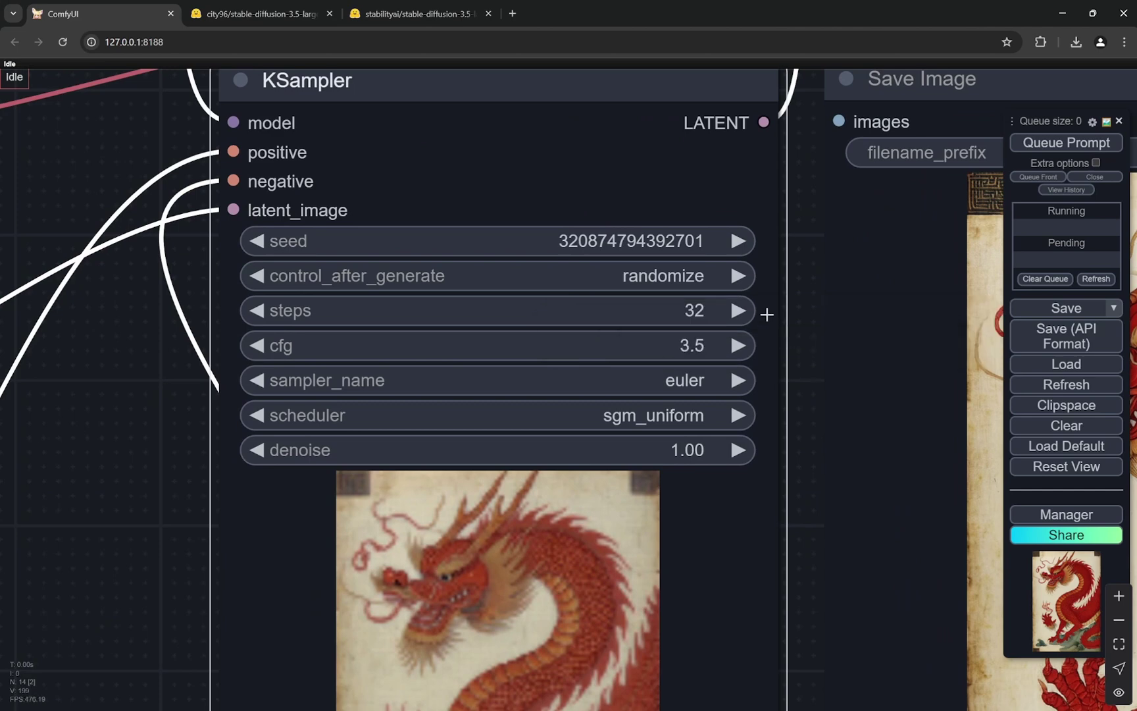
Generate the apple-biting closeup image.
{"action": "scroll", "coordinate": [625, 323], "scroll_direction": "down", "scroll_amount": 7}
{"action": "scroll", "coordinate": [679, 313], "scroll_direction": "down", "scroll_amount": 2}
{"action": "scroll", "coordinate": [948, 161], "scroll_direction": "up", "scroll_amount": 3}
{"action": "left_click", "coordinate": [1038, 151]}
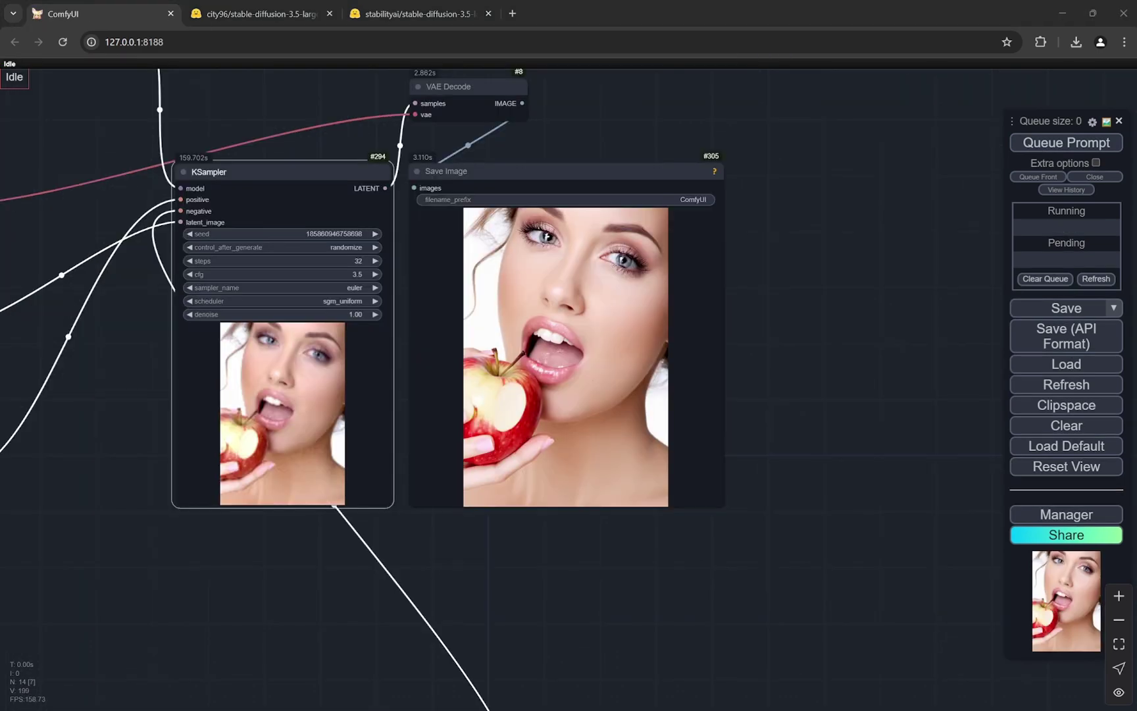
{"action": "scroll", "coordinate": [484, 356], "scroll_direction": "up", "scroll_amount": 3}
{"action": "scroll", "coordinate": [544, 348], "scroll_direction": "down", "scroll_amount": 1}
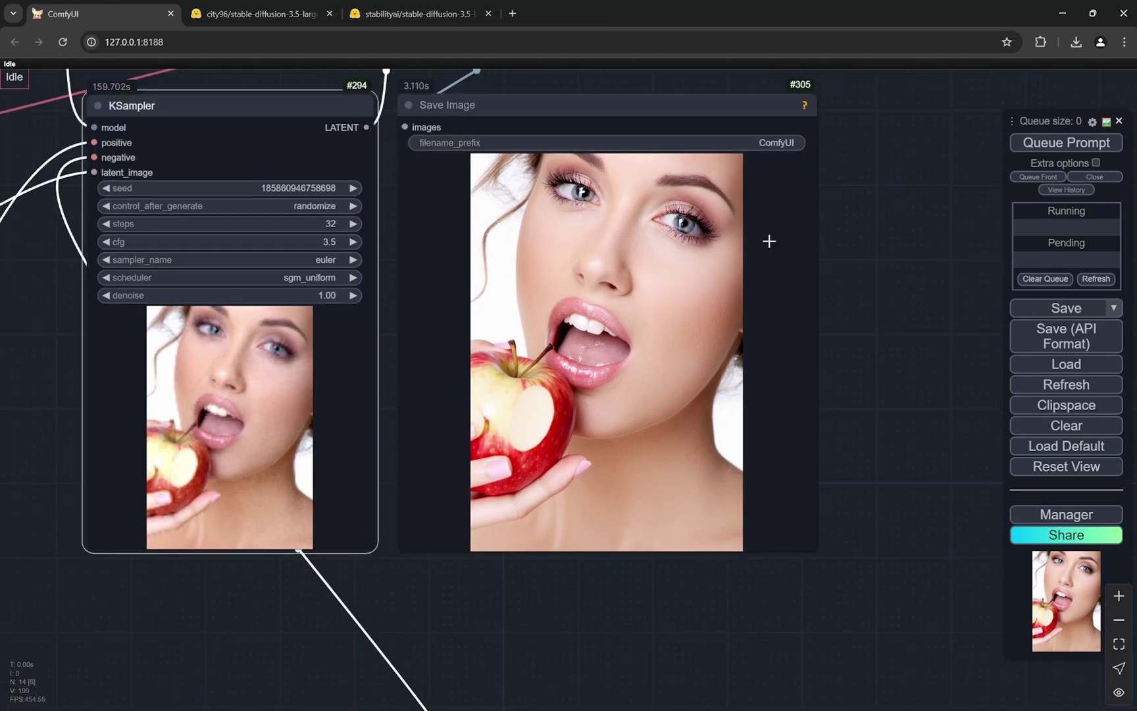
{"action": "scroll", "coordinate": [674, 199], "scroll_direction": "up", "scroll_amount": 3}
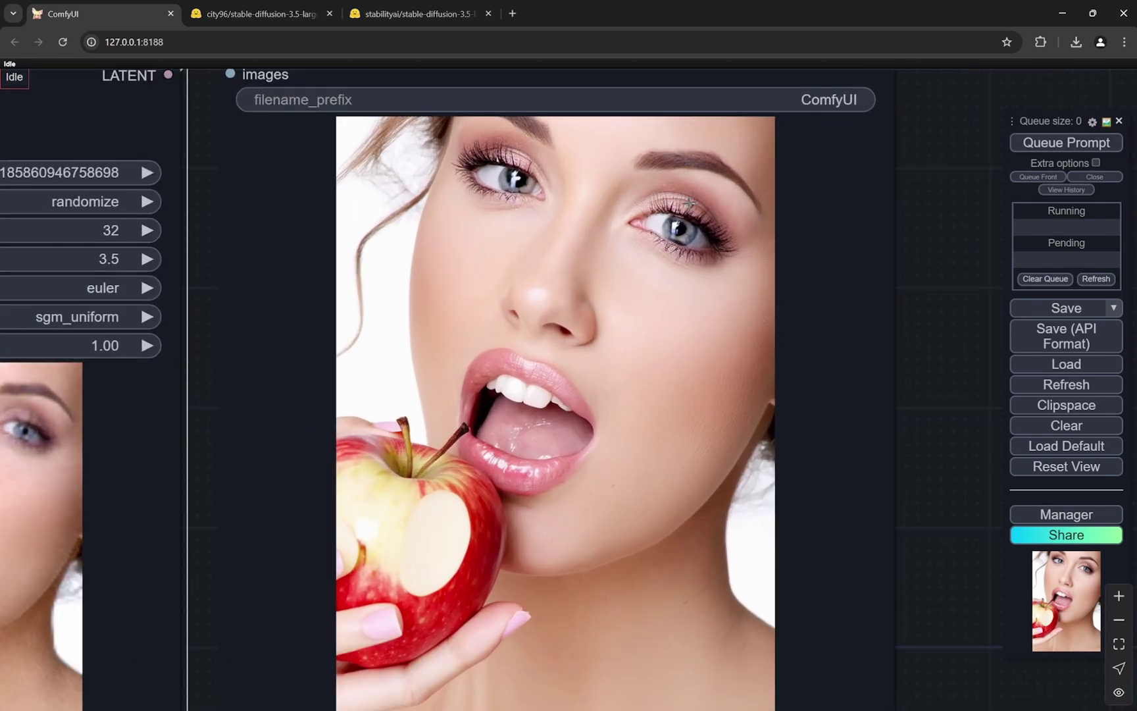
{"action": "scroll", "coordinate": [507, 611], "scroll_direction": "down", "scroll_amount": 2}
{"action": "scroll", "coordinate": [592, 497], "scroll_direction": "down", "scroll_amount": 3}
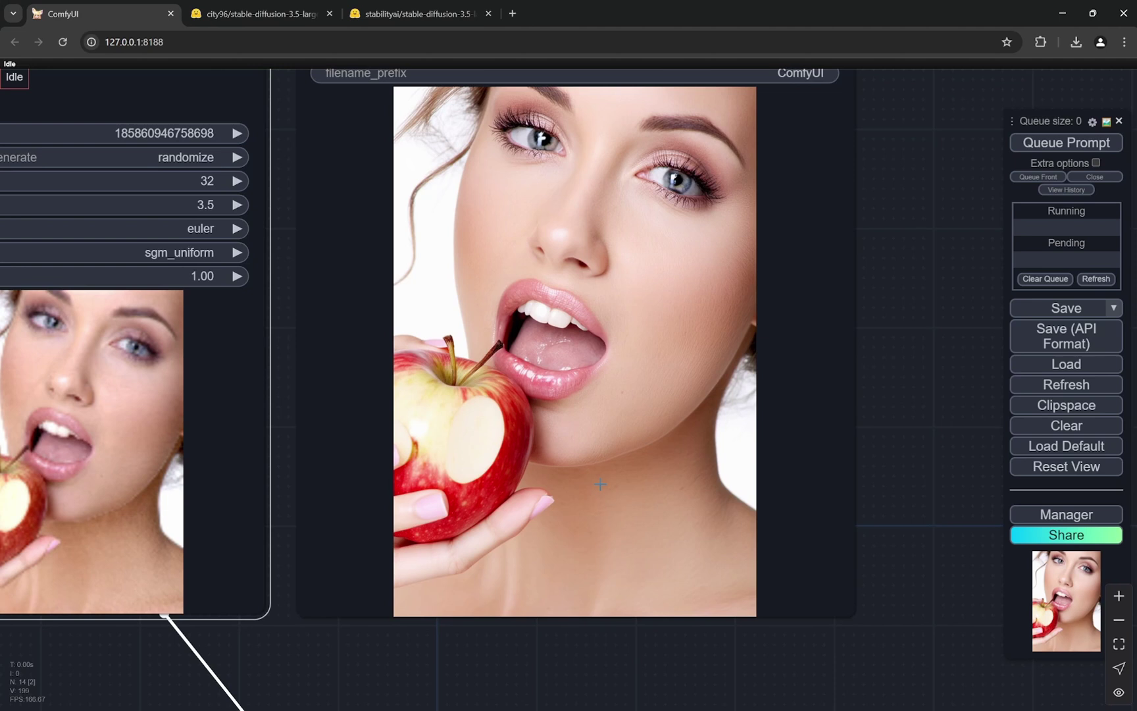
{"action": "scroll", "coordinate": [600, 485], "scroll_direction": "up", "scroll_amount": 2}
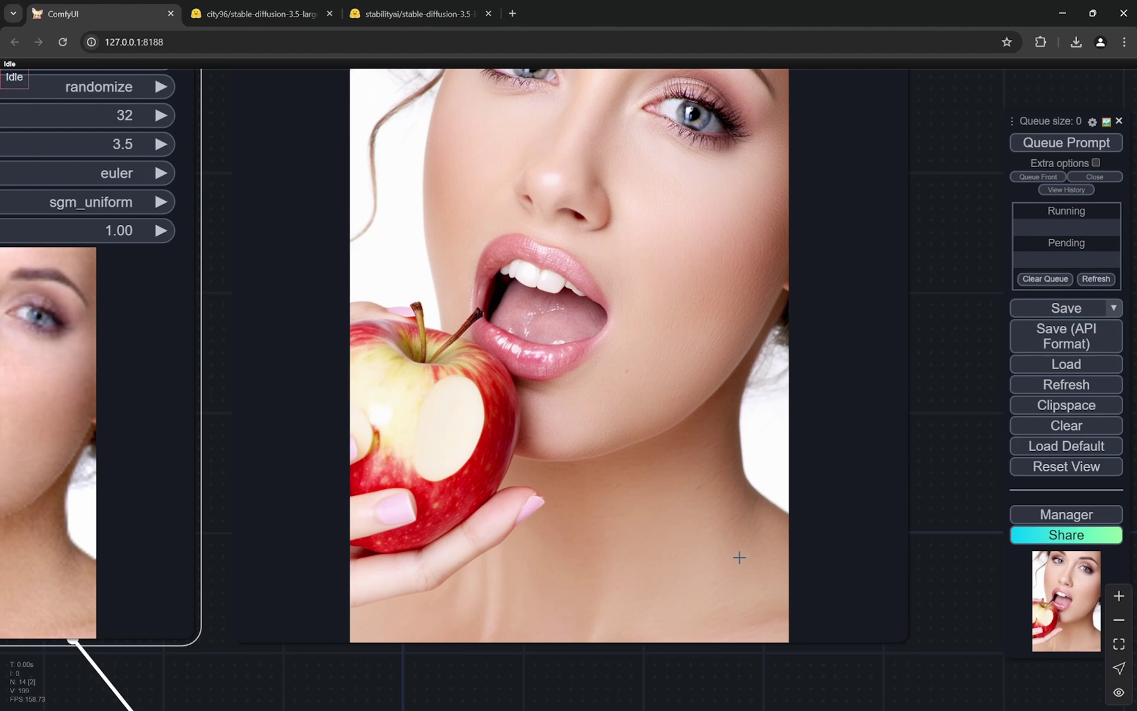
{"action": "scroll", "coordinate": [744, 554], "scroll_direction": "down", "scroll_amount": 6}
{"action": "scroll", "coordinate": [304, 373], "scroll_direction": "up", "scroll_amount": 6}
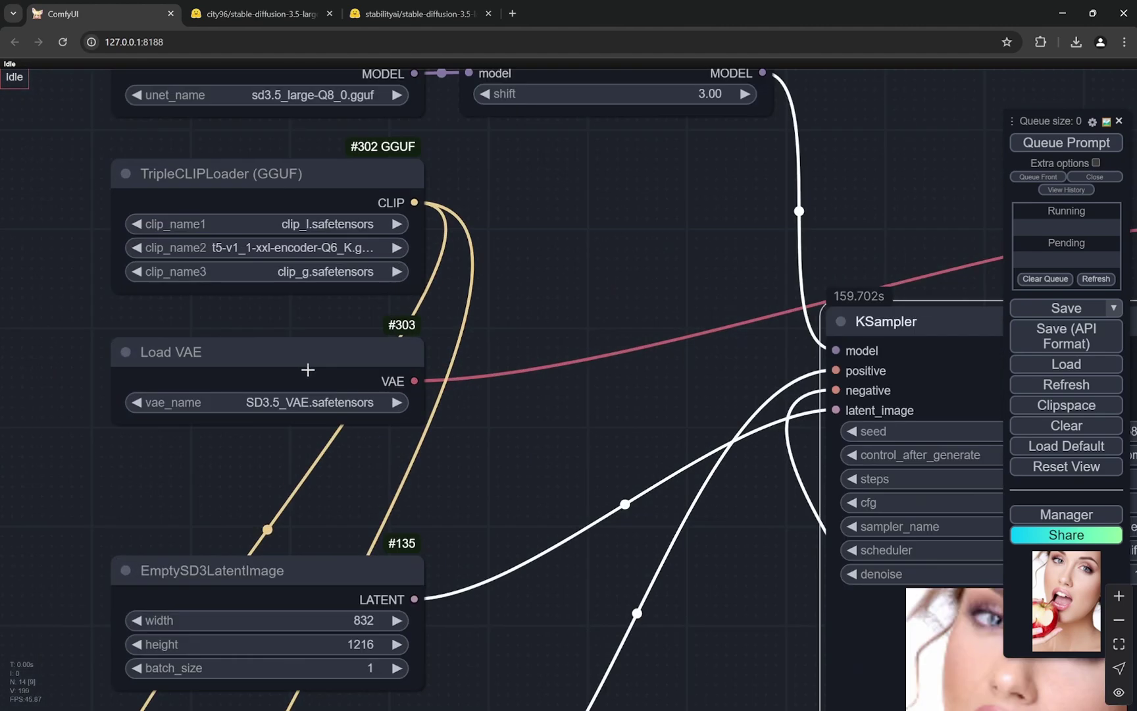
{"action": "left_click_drag", "start_coordinate": [475, 227], "coordinate": [476, 295]}
{"action": "scroll", "coordinate": [476, 295], "scroll_direction": "down", "scroll_amount": 1}
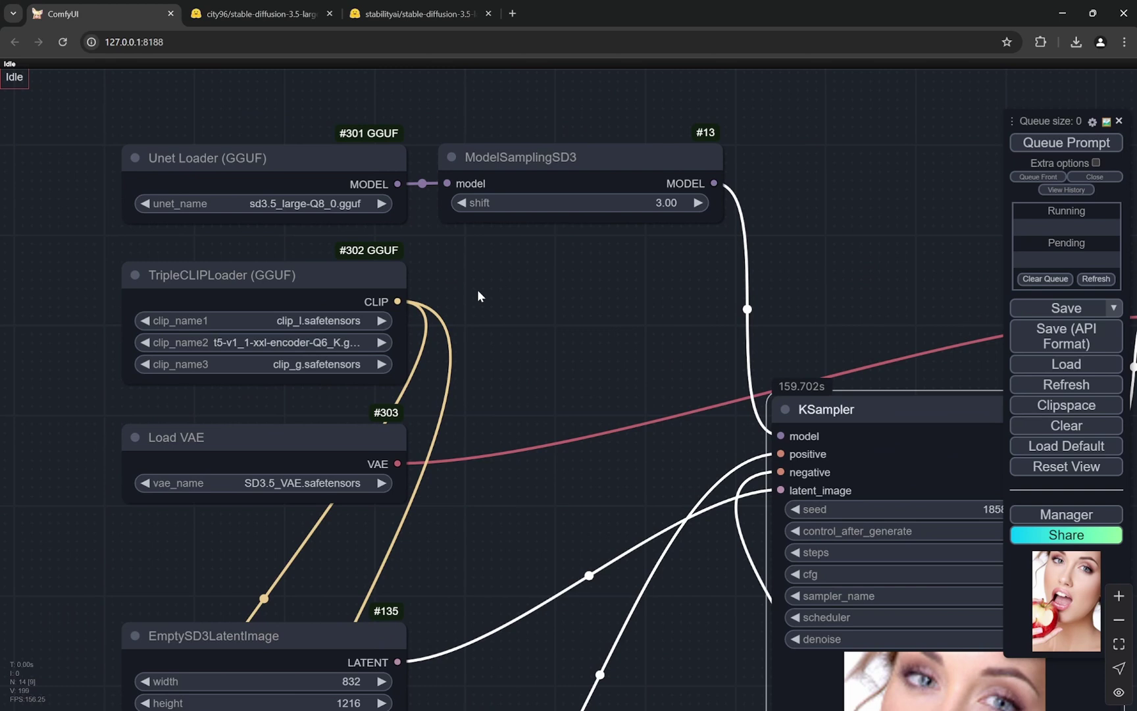
{"action": "scroll", "coordinate": [478, 296], "scroll_direction": "up", "scroll_amount": 2}
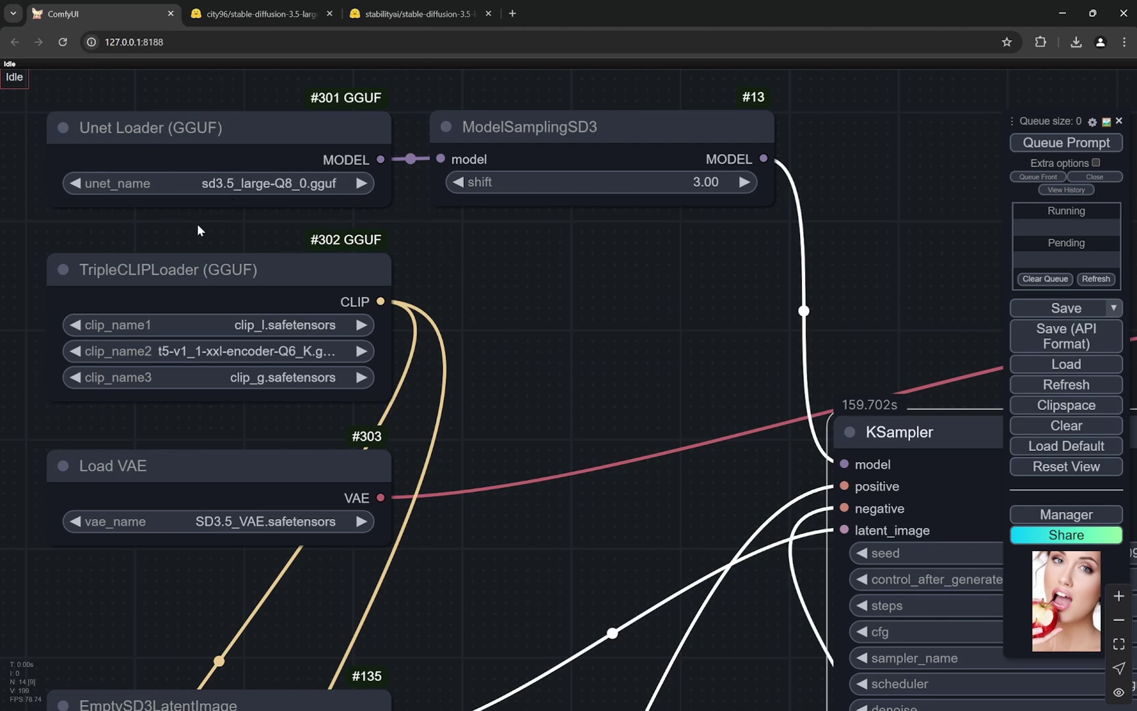
{"action": "scroll", "coordinate": [223, 218], "scroll_direction": "down", "scroll_amount": 1}
{"action": "scroll", "coordinate": [223, 219], "scroll_direction": "down", "scroll_amount": 7}
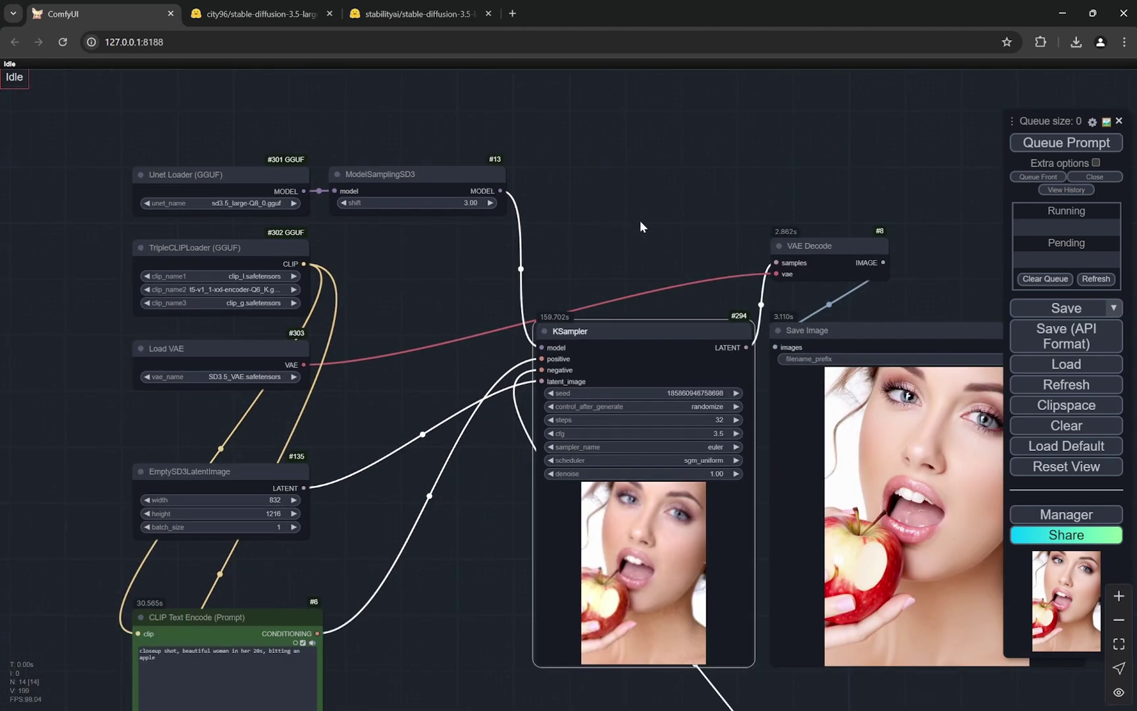
{"action": "scroll", "coordinate": [640, 223], "scroll_direction": "up", "scroll_amount": 4}
{"action": "scroll", "coordinate": [917, 420], "scroll_direction": "up", "scroll_amount": 2}
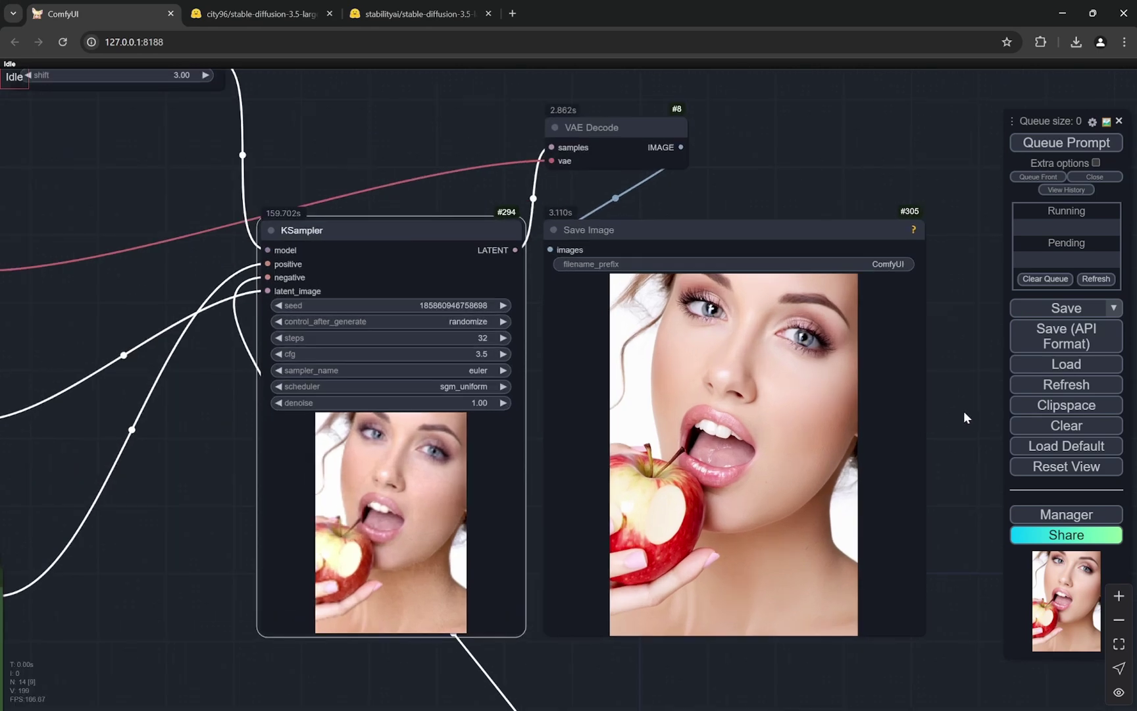
{"action": "left_click_drag", "start_coordinate": [964, 409], "coordinate": [876, 373]}
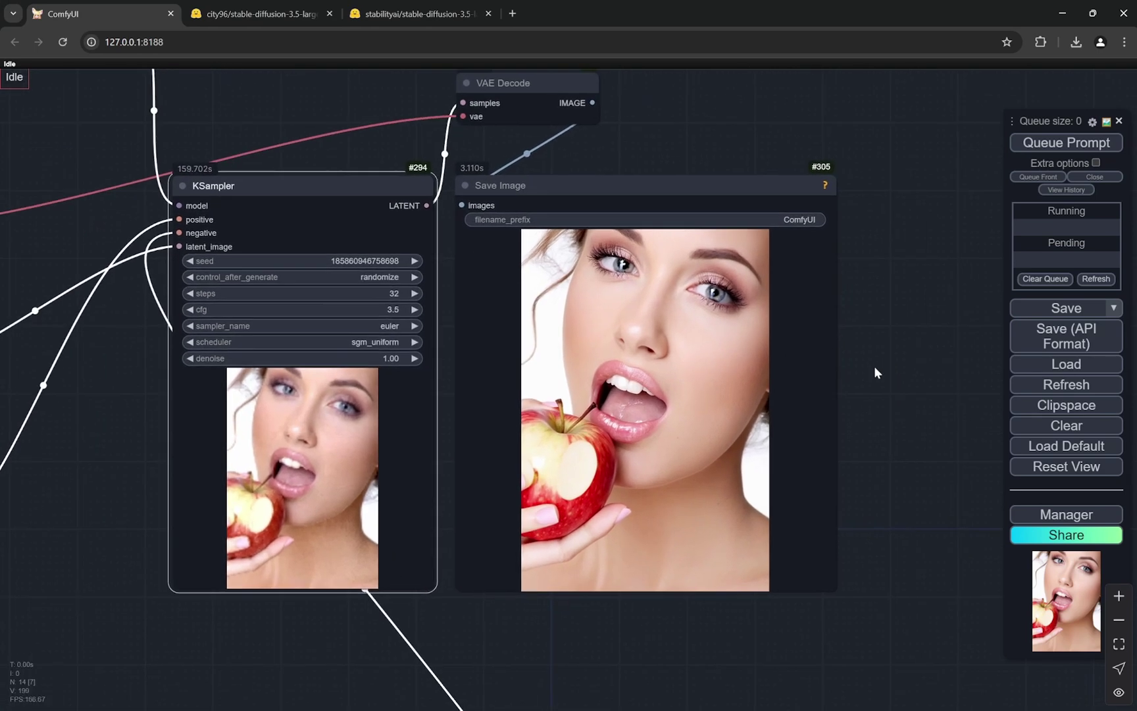
{"action": "scroll", "coordinate": [875, 366], "scroll_direction": "up", "scroll_amount": 1}
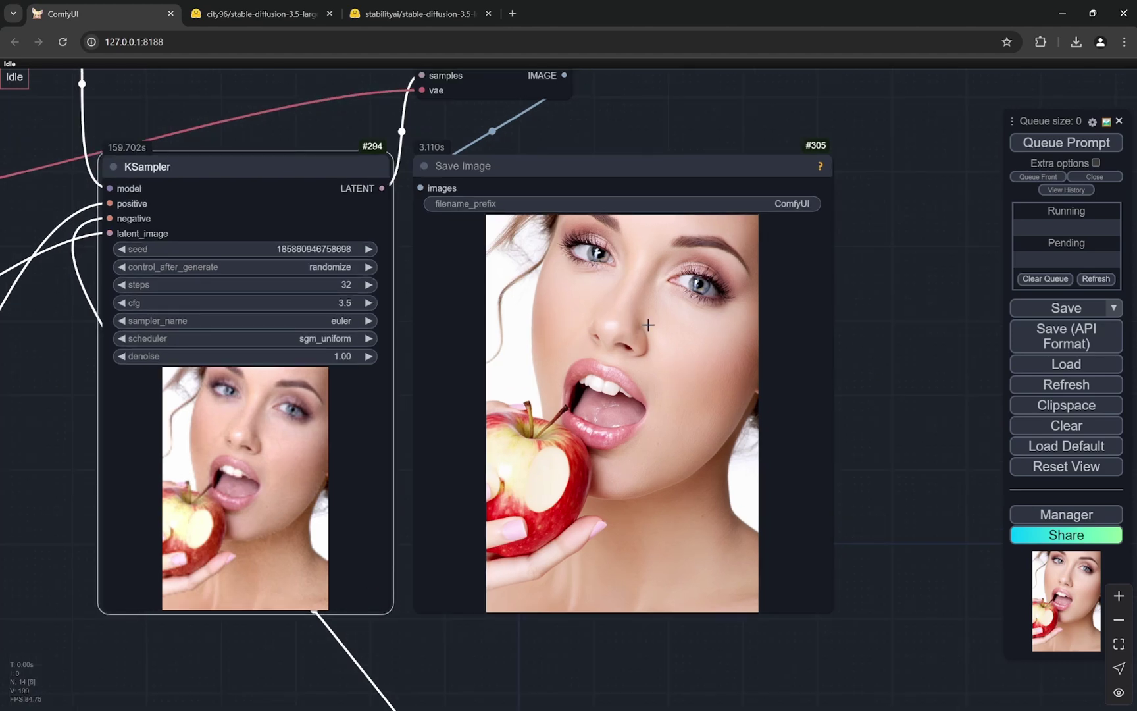
{"action": "scroll", "coordinate": [750, 409], "scroll_direction": "up", "scroll_amount": 3}
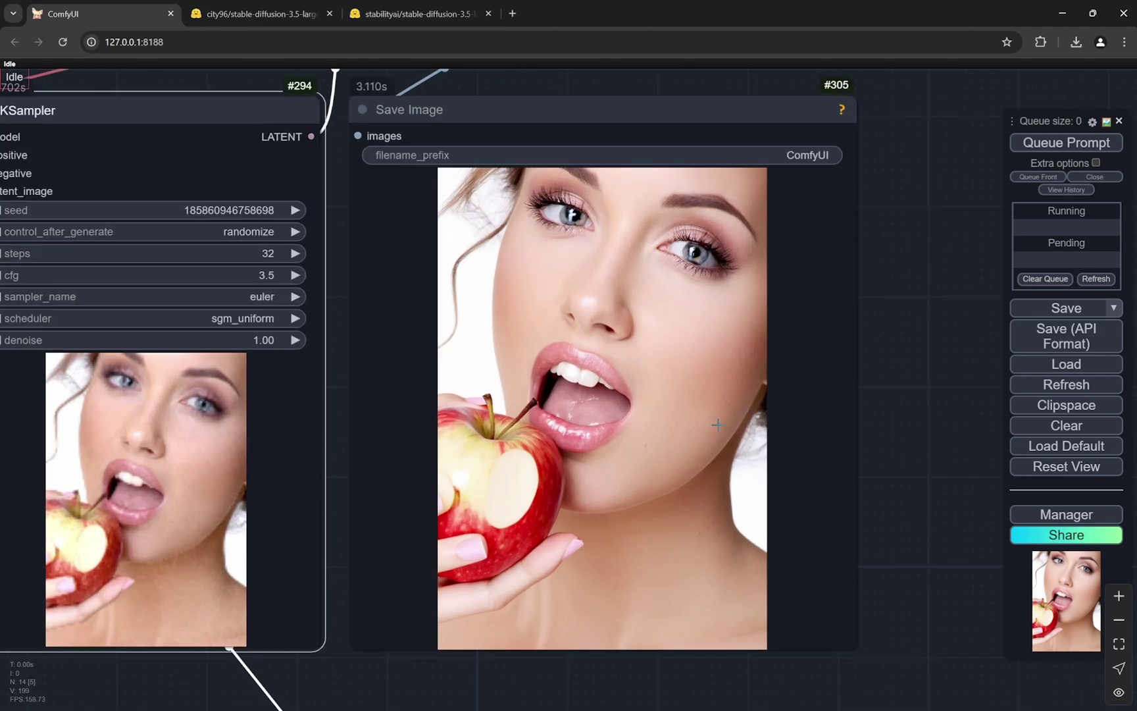
{"action": "scroll", "coordinate": [758, 405], "scroll_direction": "down", "scroll_amount": 3}
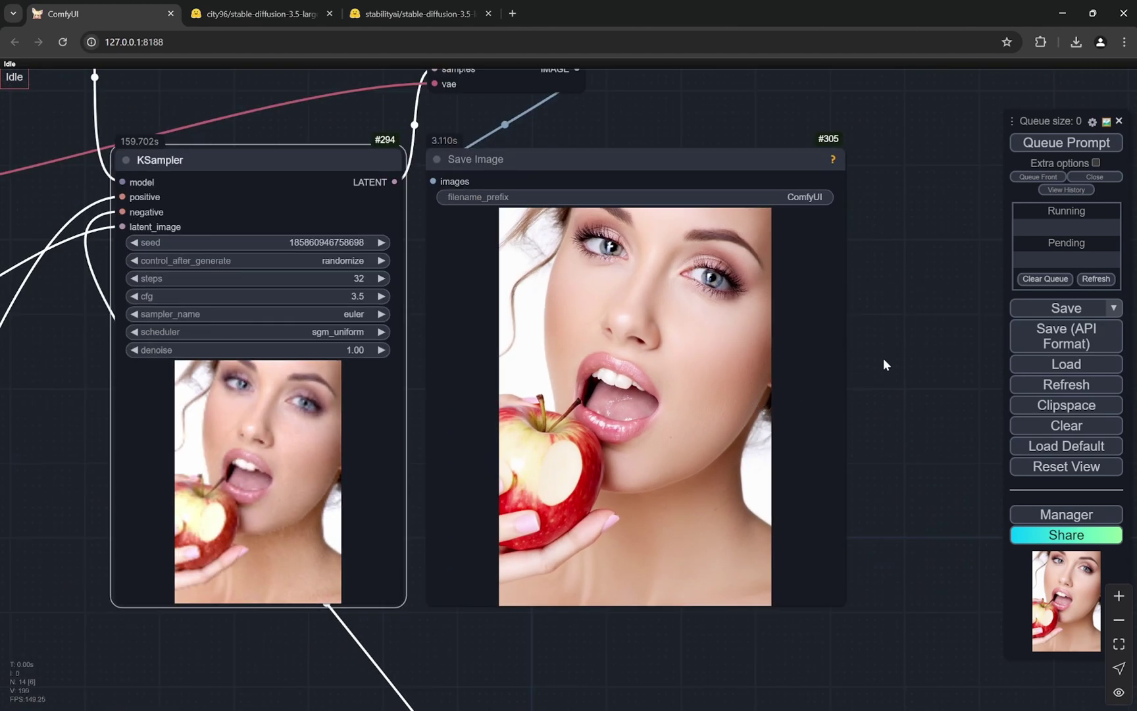
{"action": "scroll", "coordinate": [883, 358], "scroll_direction": "up", "scroll_amount": 2}
{"action": "scroll", "coordinate": [883, 359], "scroll_direction": "down", "scroll_amount": 1}
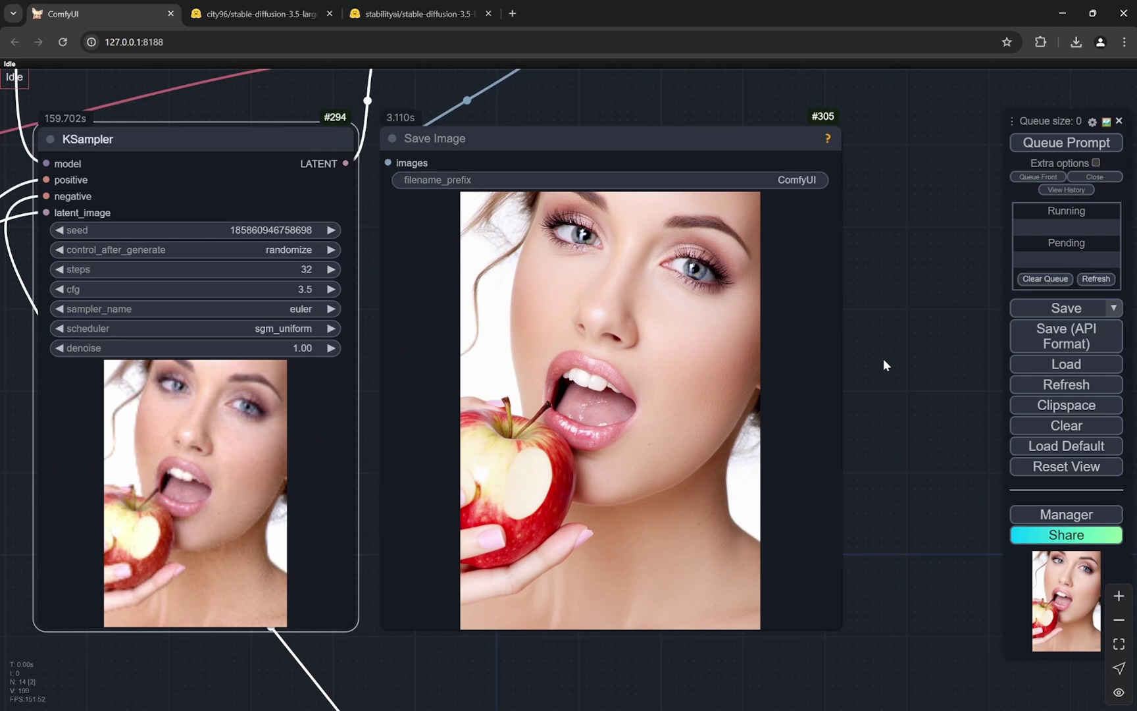
{"action": "scroll", "coordinate": [883, 359], "scroll_direction": "up", "scroll_amount": 1}
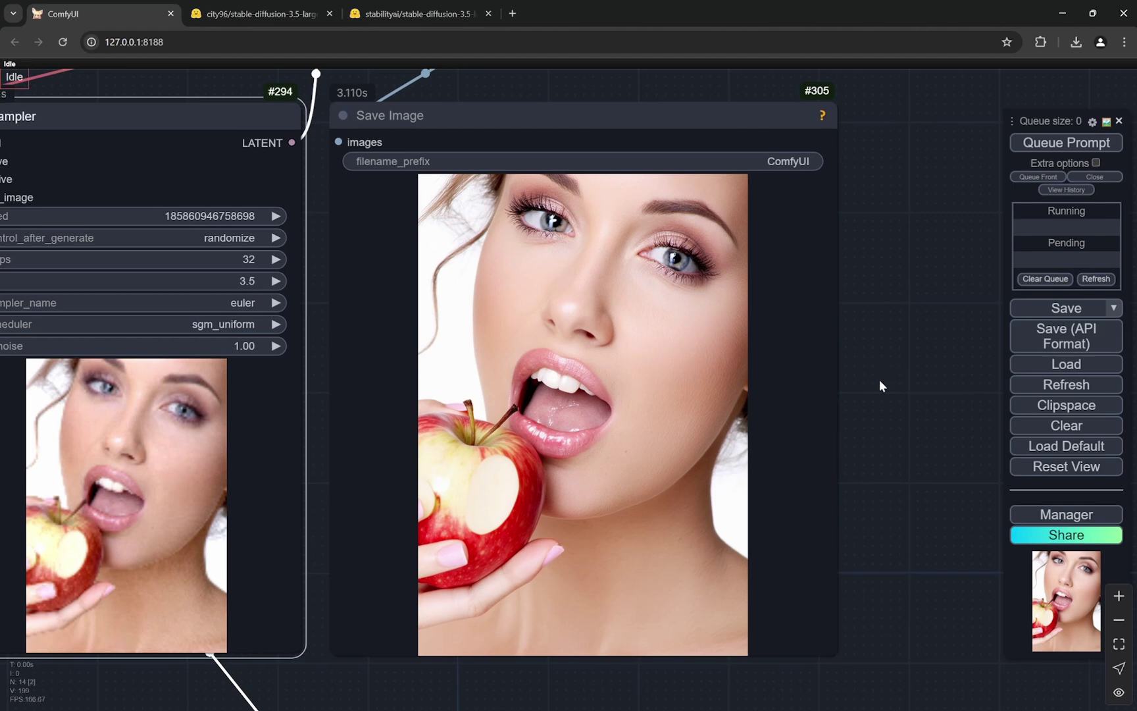
{"action": "scroll", "coordinate": [890, 362], "scroll_direction": "down", "scroll_amount": 4}
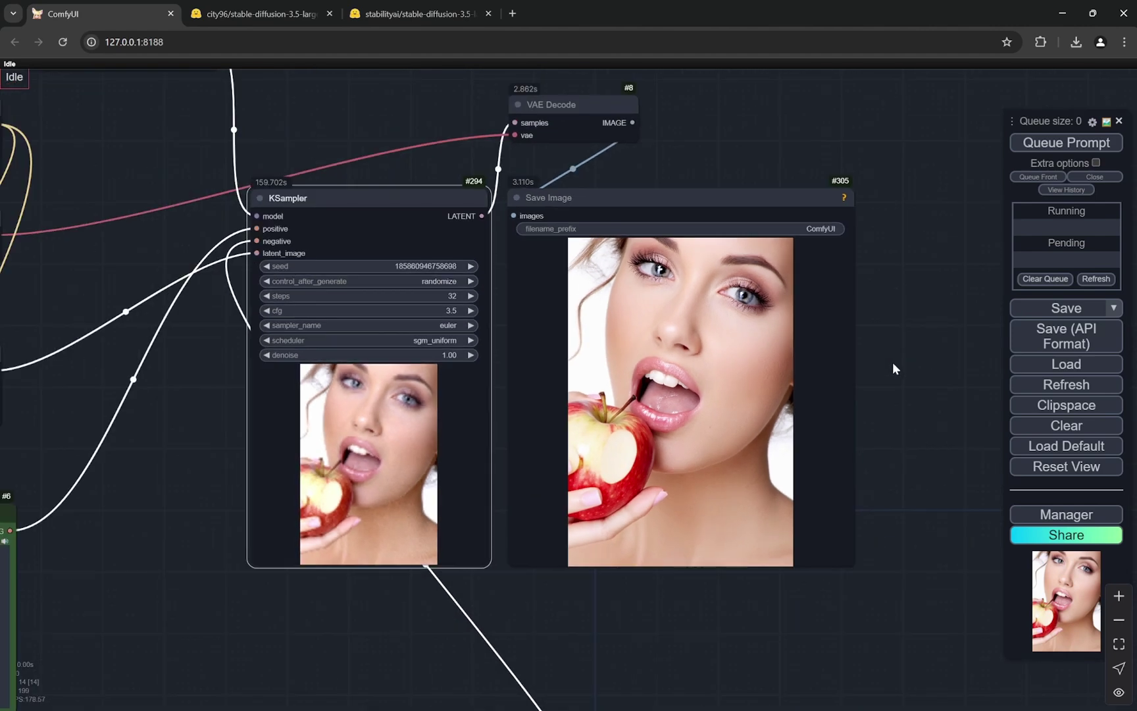
{"action": "scroll", "coordinate": [892, 362], "scroll_direction": "down", "scroll_amount": 4}
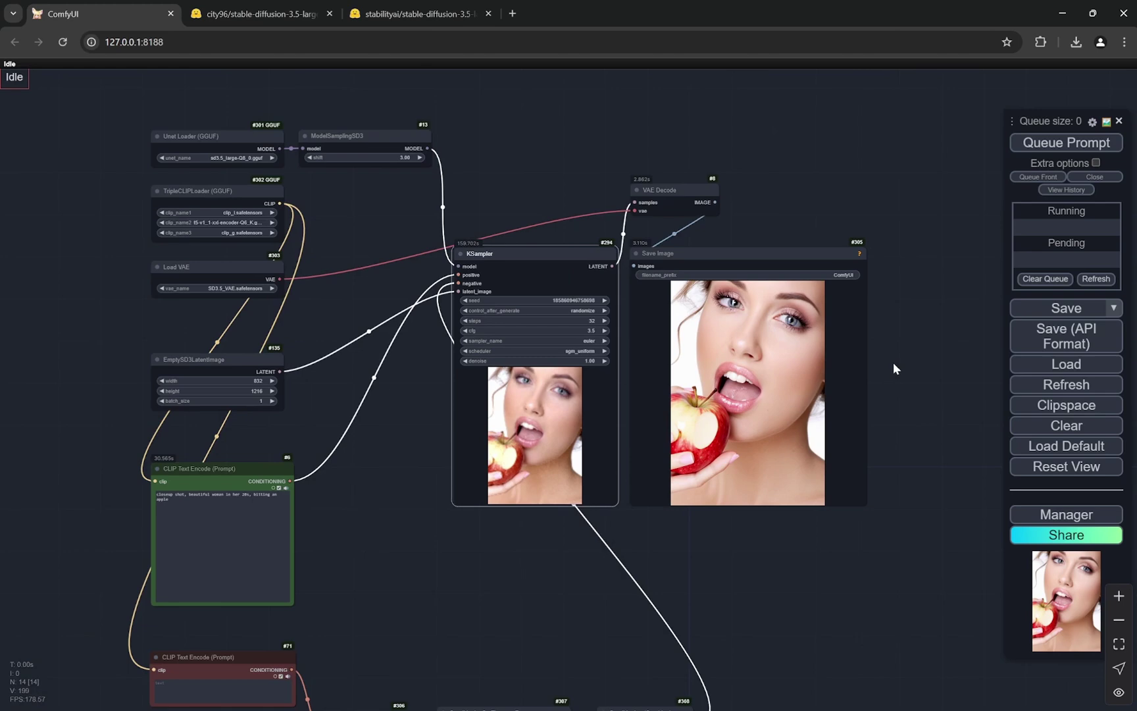
{"action": "left_click_drag", "start_coordinate": [447, 594], "coordinate": [740, 455]}
{"action": "scroll", "coordinate": [439, 364], "scroll_direction": "up", "scroll_amount": 8}
Replace the positive prompt with the denim crop top portrait prompt, shot on Canon.
{"action": "left_click", "coordinate": [526, 339]}
{"action": "key", "text": "ctrl+a"}
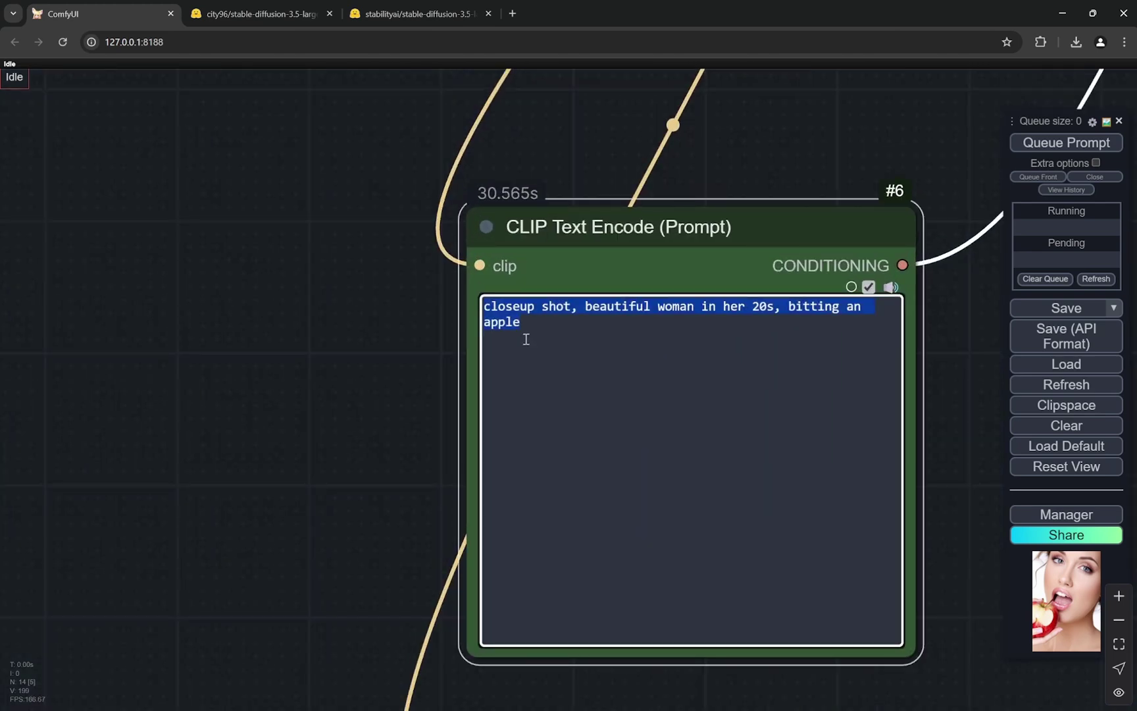
{"action": "type", "text": "Portrait shot of a woman in denim crop top, showing hands. shot on Canon"}
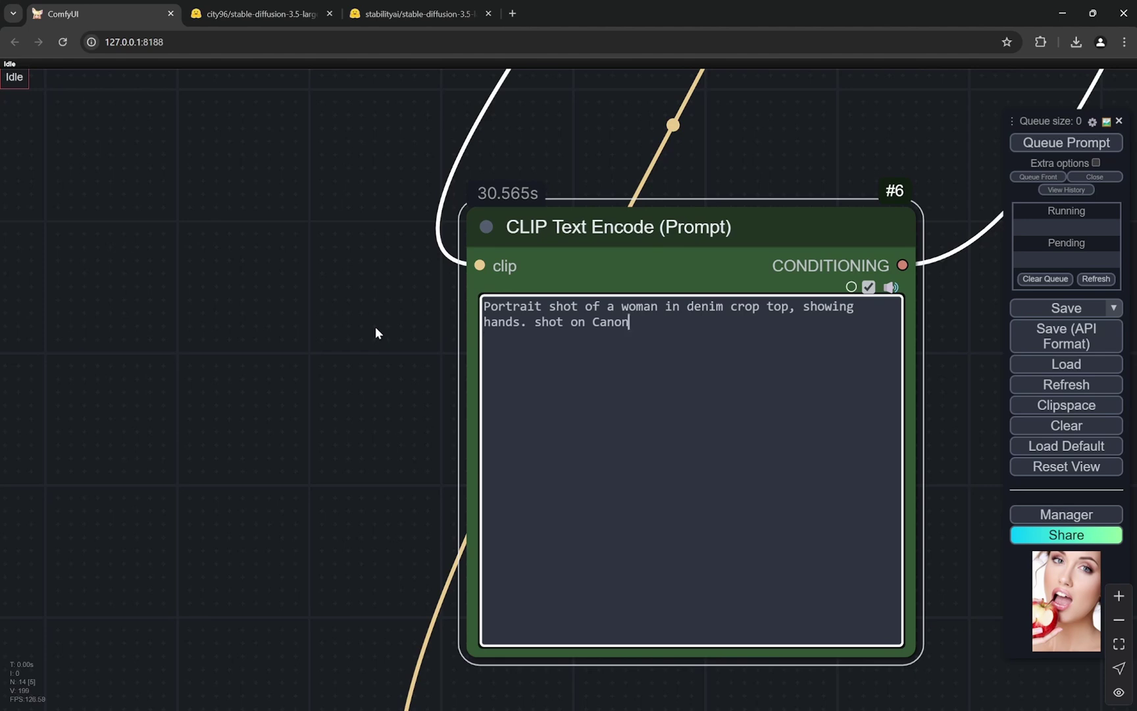
Bring the sampler and Save Image output into view and generate the denim crop top portrait.
{"action": "left_click_drag", "start_coordinate": [344, 307], "coordinate": [241, 278]}
{"action": "scroll", "coordinate": [288, 285], "scroll_direction": "up", "scroll_amount": 1}
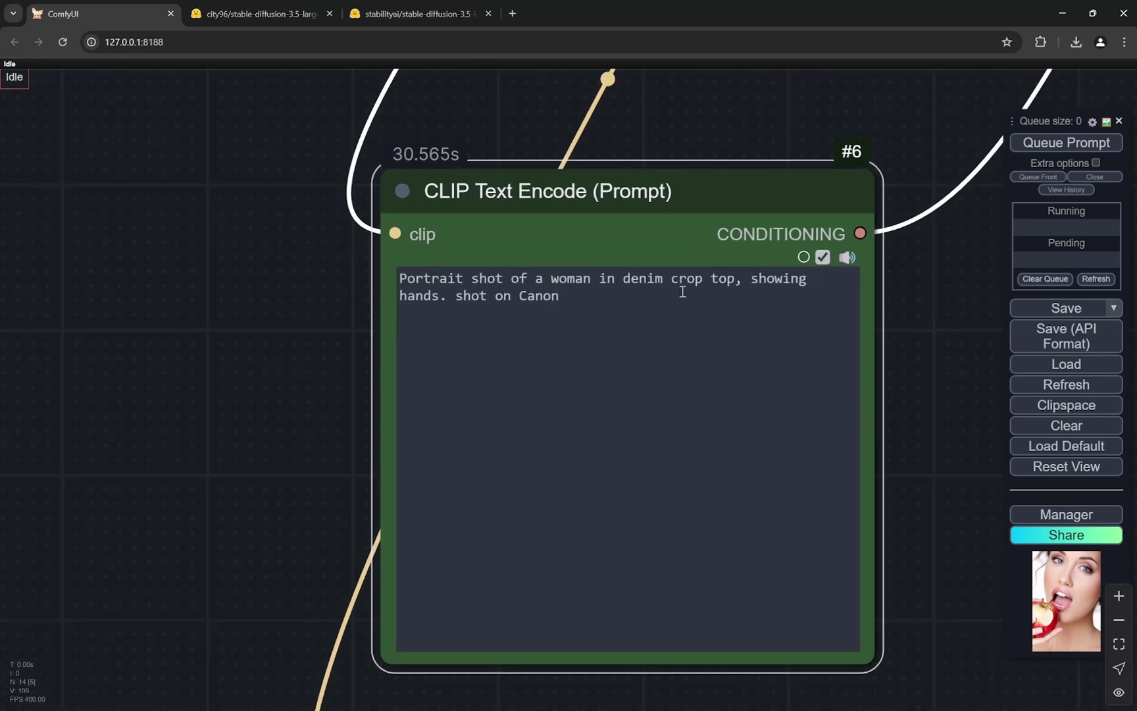
{"action": "scroll", "coordinate": [197, 342], "scroll_direction": "down", "scroll_amount": 5}
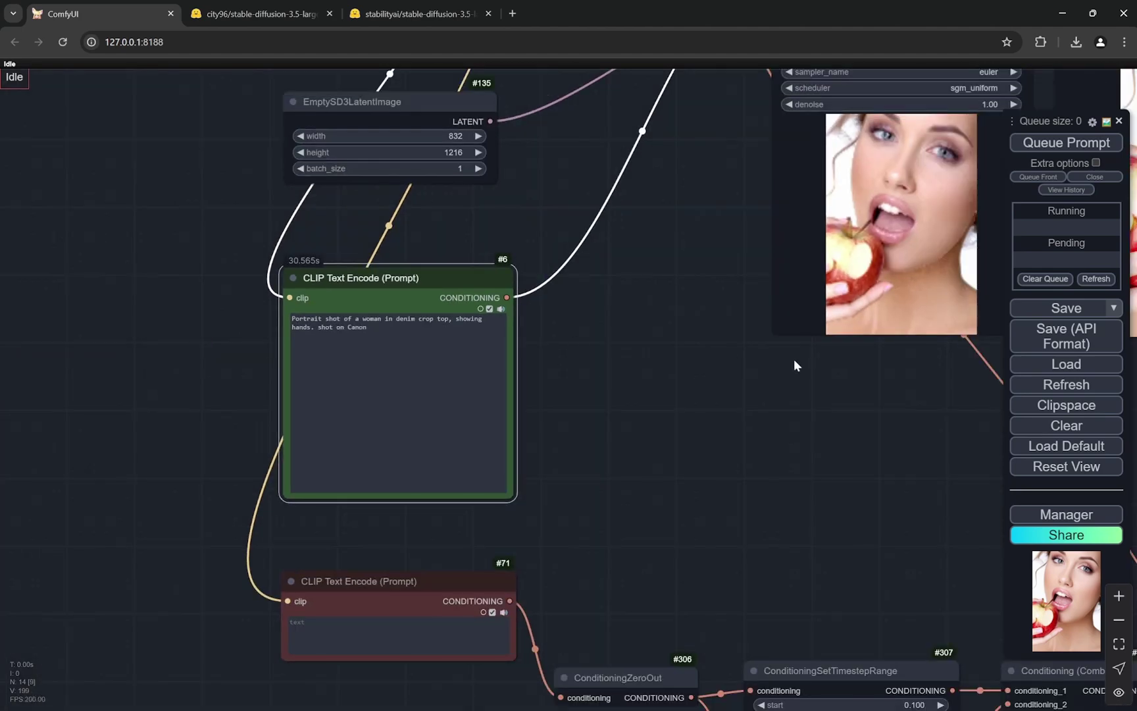
{"action": "left_click_drag", "start_coordinate": [797, 366], "coordinate": [512, 460]}
{"action": "scroll", "coordinate": [764, 158], "scroll_direction": "up", "scroll_amount": 4}
{"action": "scroll", "coordinate": [766, 164], "scroll_direction": "down", "scroll_amount": 4}
{"action": "scroll", "coordinate": [454, 376], "scroll_direction": "down", "scroll_amount": 5}
{"action": "scroll", "coordinate": [665, 330], "scroll_direction": "up", "scroll_amount": 5}
{"action": "left_click_drag", "start_coordinate": [948, 233], "coordinate": [845, 335]}
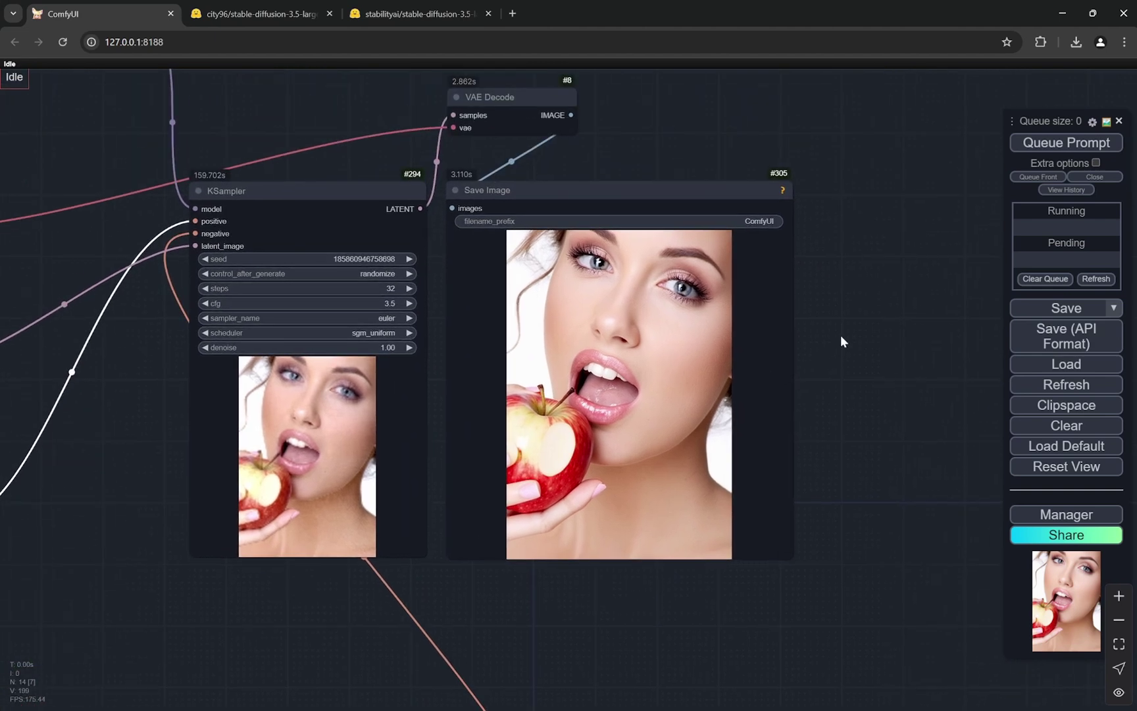
{"action": "left_click", "coordinate": [1053, 144]}
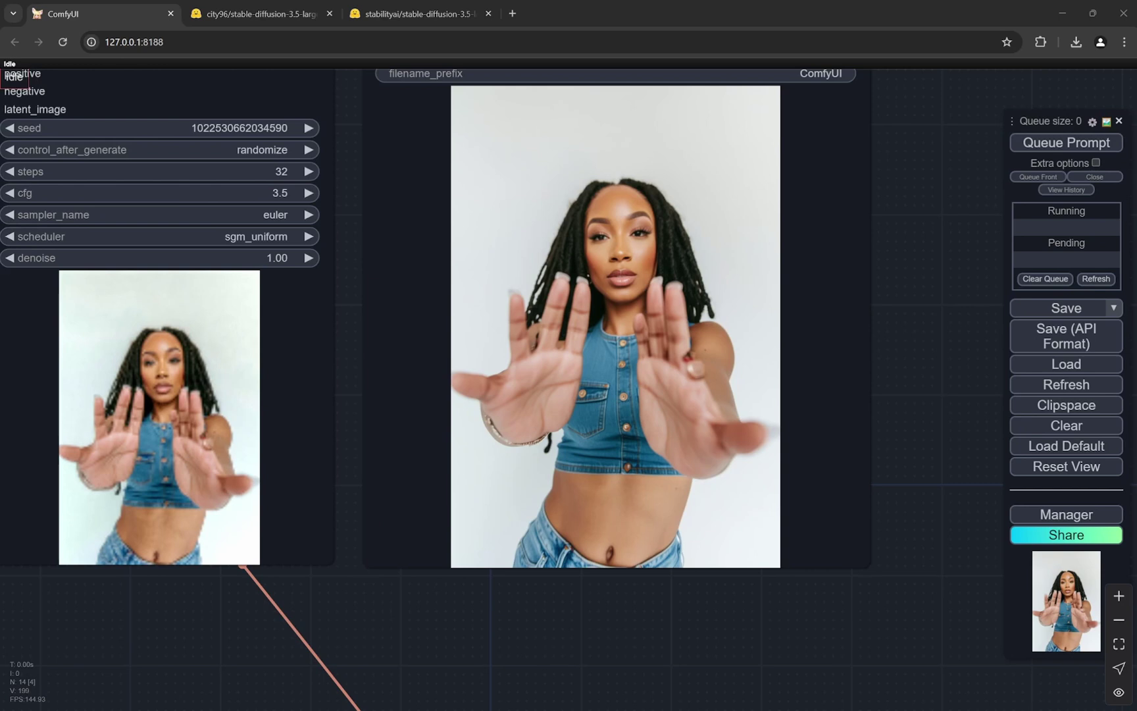
{"action": "left_click", "coordinate": [622, 511]}
{"action": "scroll", "coordinate": [704, 304], "scroll_direction": "up", "scroll_amount": 1}
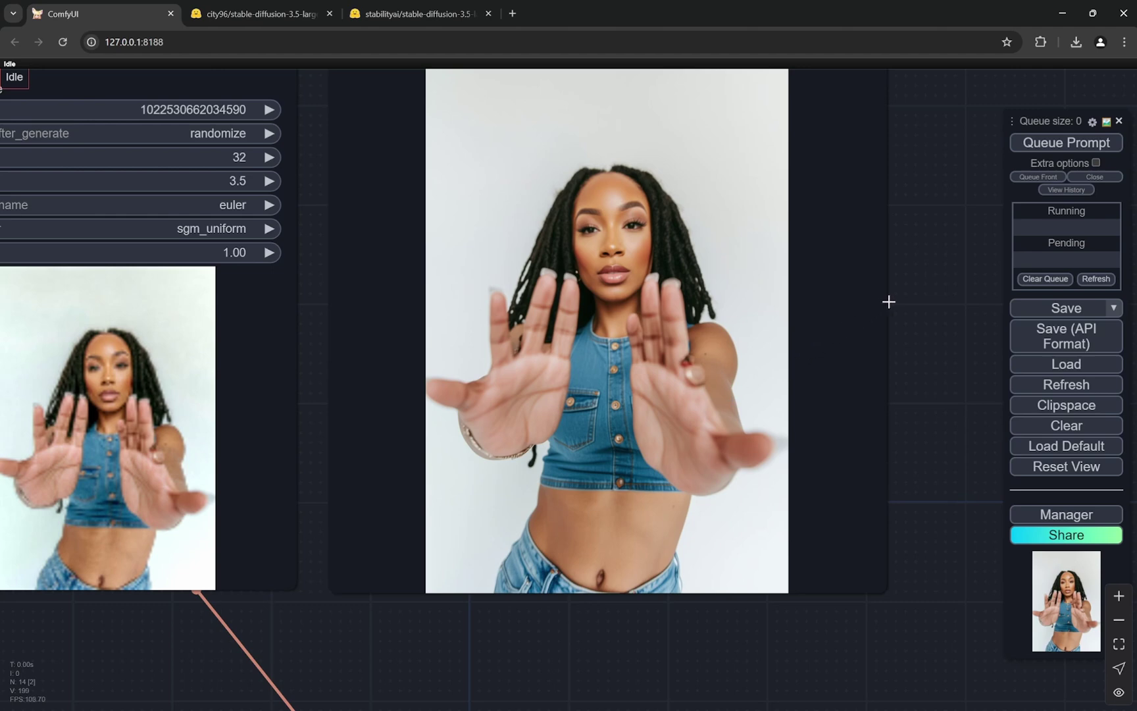
{"action": "scroll", "coordinate": [889, 301], "scroll_direction": "down", "scroll_amount": 1}
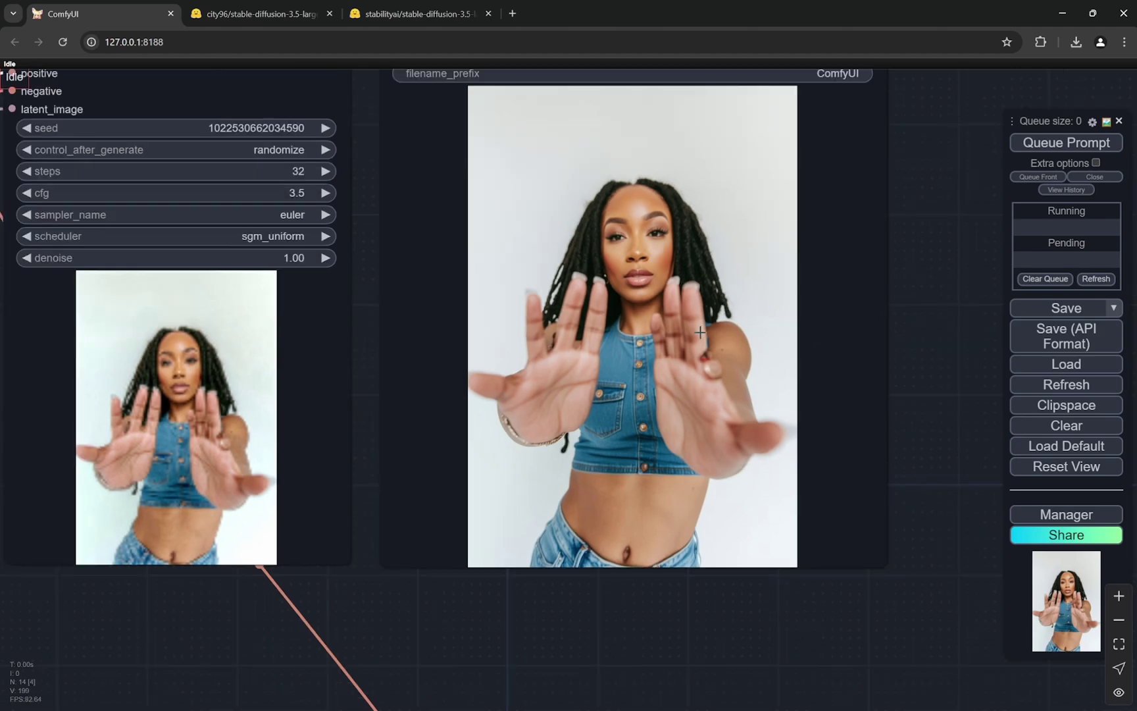
{"action": "scroll", "coordinate": [700, 334], "scroll_direction": "down", "scroll_amount": 3}
{"action": "scroll", "coordinate": [703, 333], "scroll_direction": "up", "scroll_amount": 3}
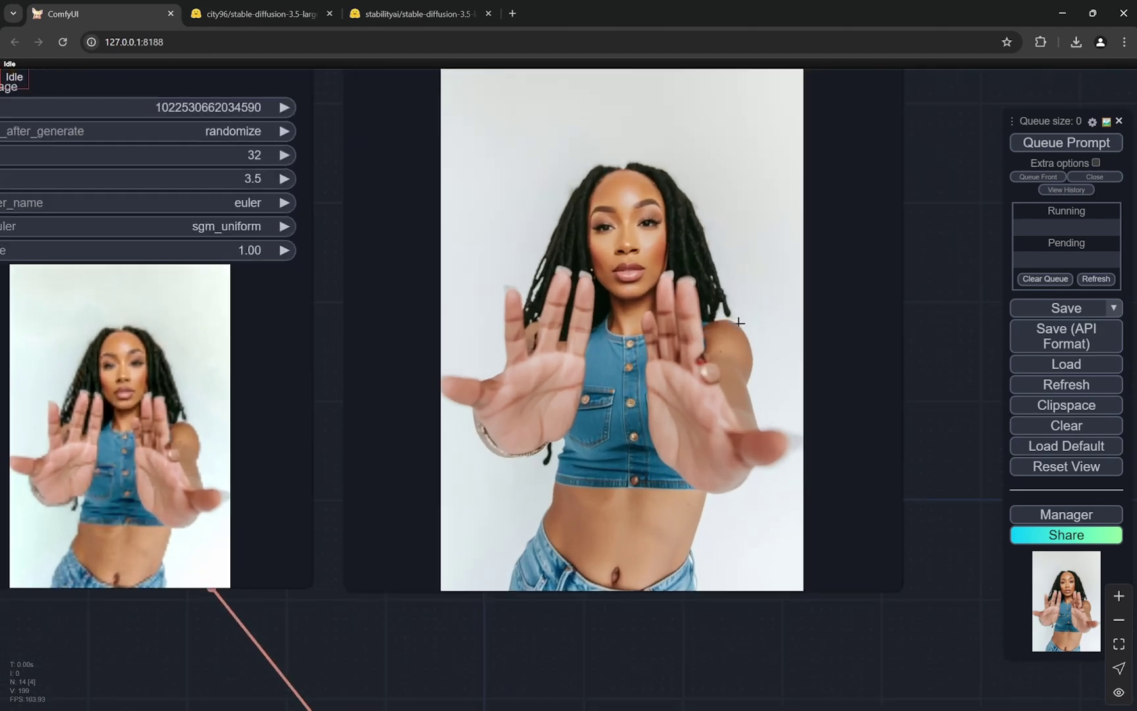
{"action": "scroll", "coordinate": [737, 323], "scroll_direction": "down", "scroll_amount": 3}
{"action": "left_click_drag", "start_coordinate": [459, 191], "coordinate": [541, 206]}
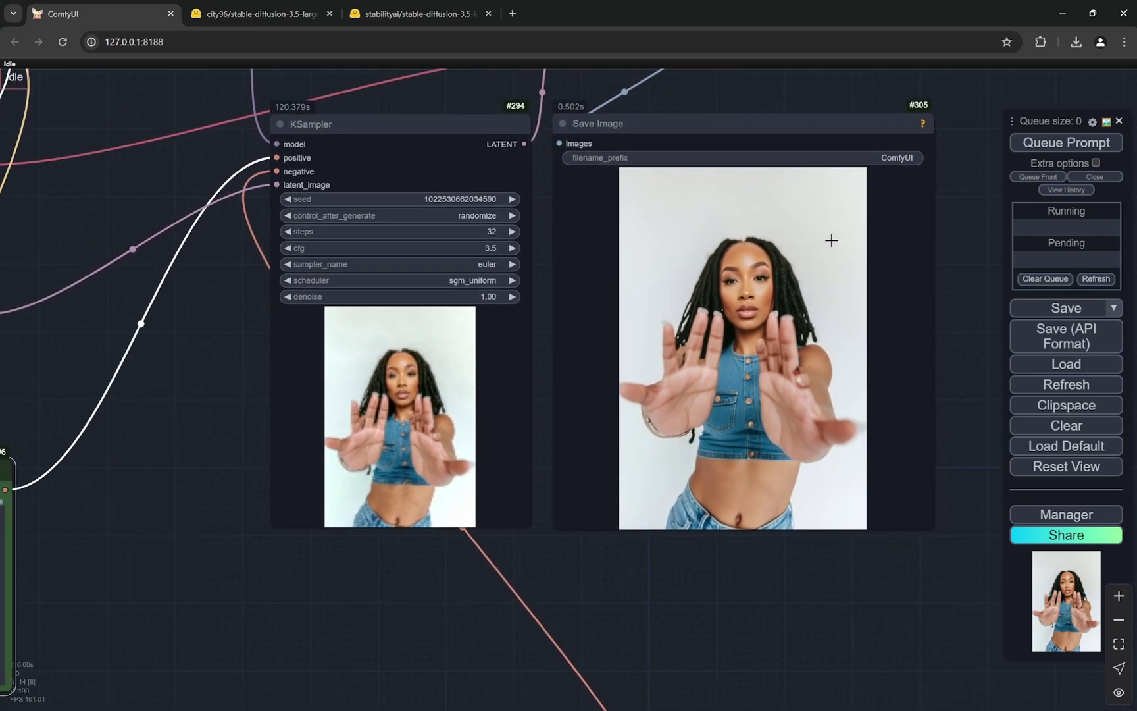
{"action": "left_click_drag", "start_coordinate": [945, 254], "coordinate": [917, 262]}
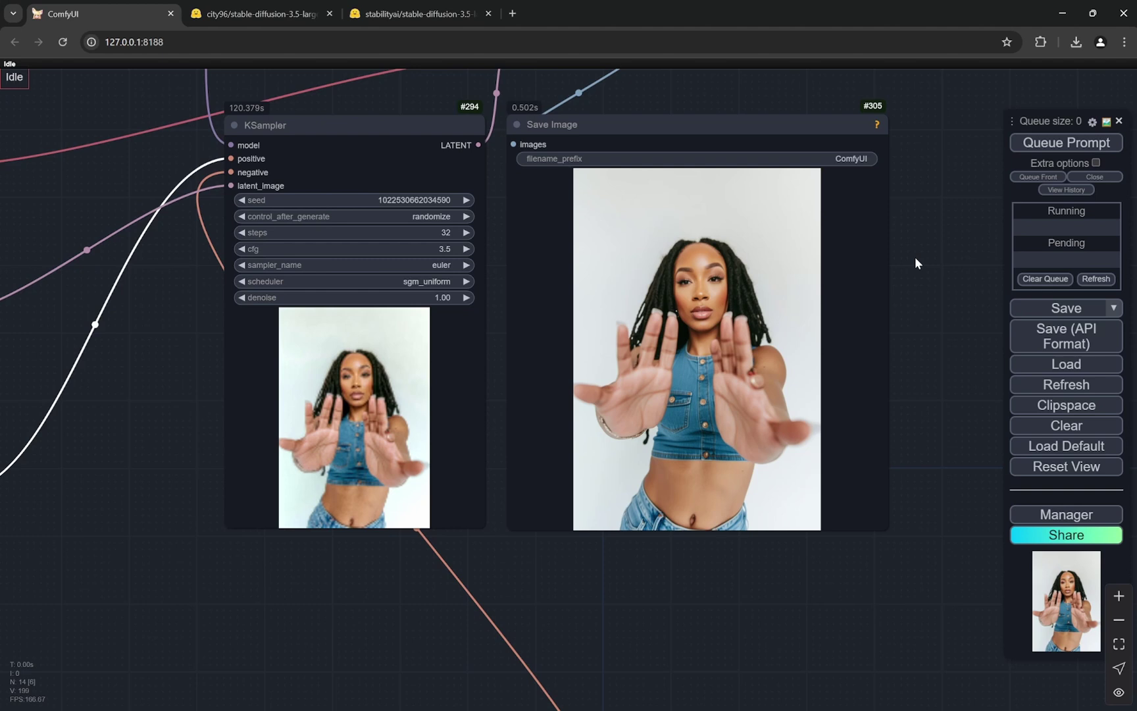
From the uploader's profile, open stable-diffusion-3.5-large-turbo-gguf and list its files.
{"action": "left_click", "coordinate": [294, 13]}
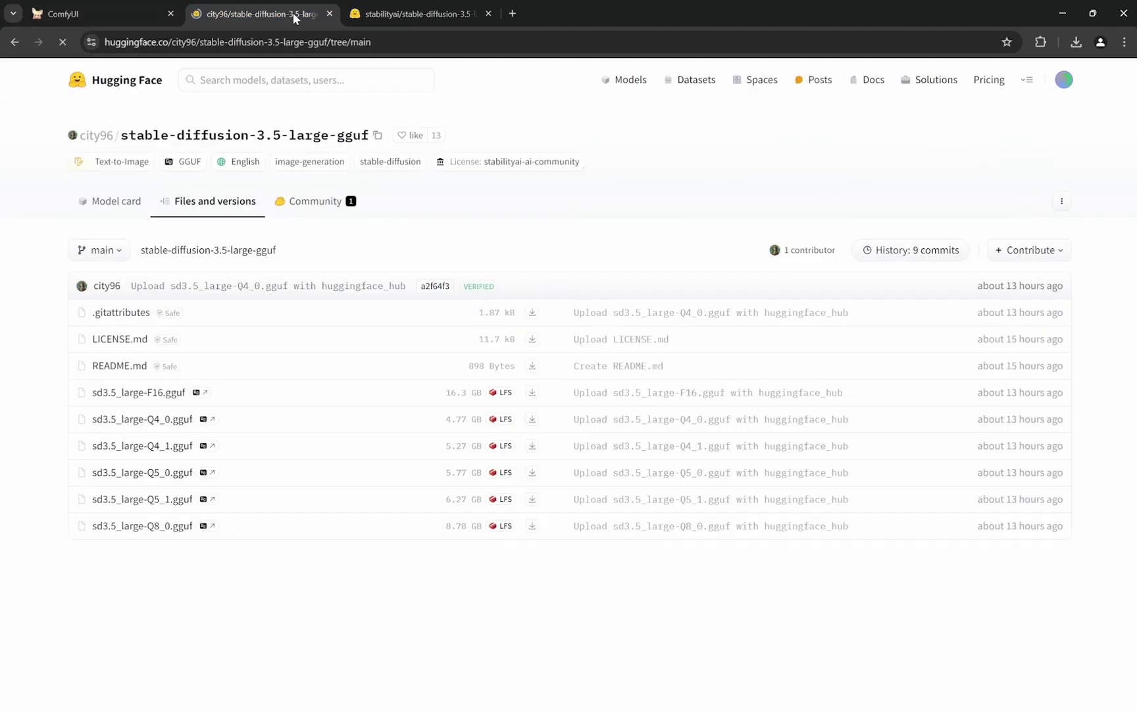
{"action": "left_click", "coordinate": [98, 138]}
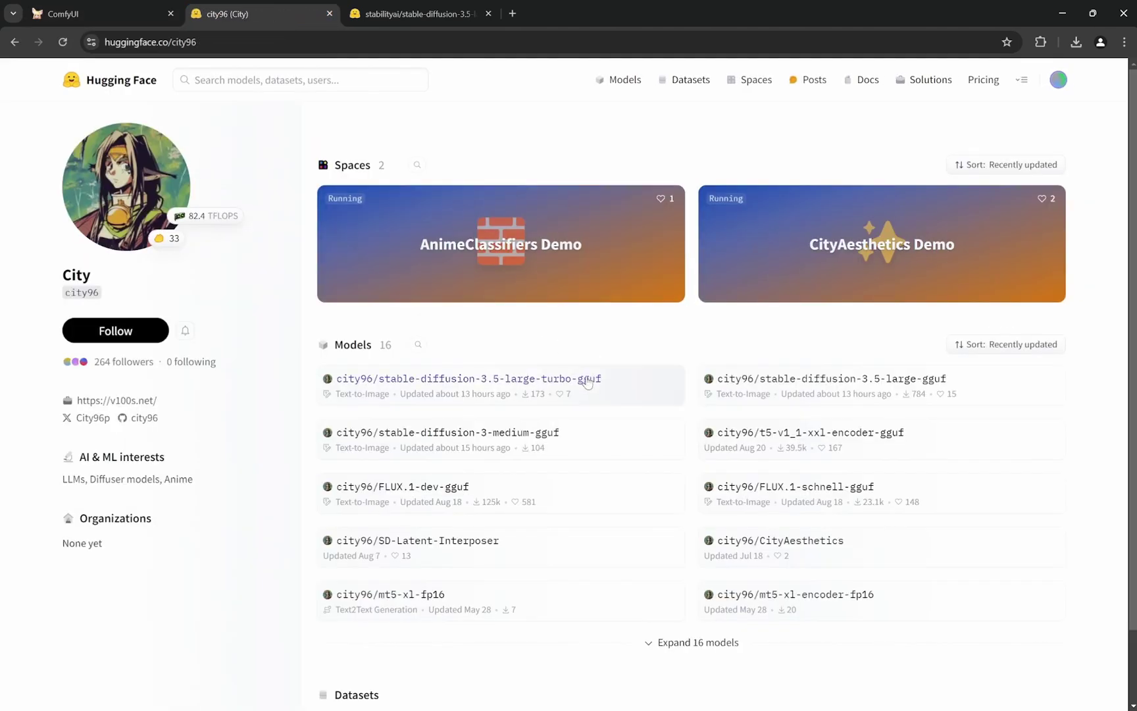
{"action": "left_click", "coordinate": [588, 381]}
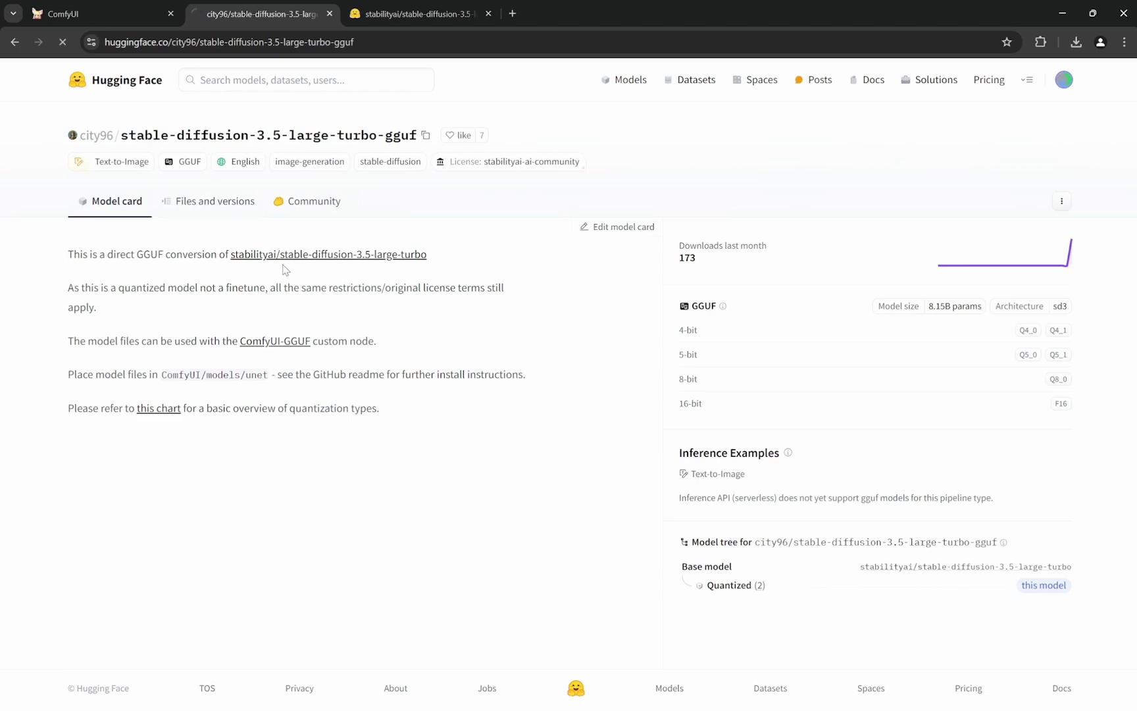
{"action": "left_click", "coordinate": [201, 199]}
Switch the Unet loader model to sd3.5_large_turbo-Q8_0.gguf.
{"action": "left_click", "coordinate": [98, 18]}
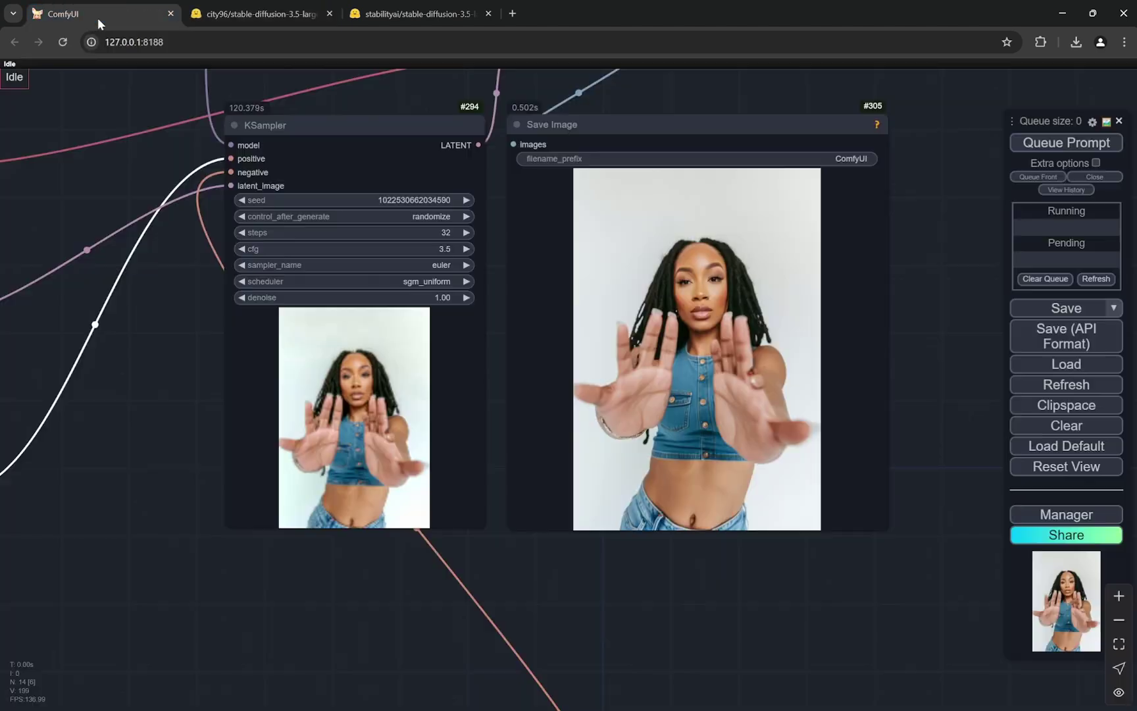
{"action": "scroll", "coordinate": [849, 301], "scroll_direction": "down", "scroll_amount": 8}
{"action": "scroll", "coordinate": [415, 174], "scroll_direction": "up", "scroll_amount": 10}
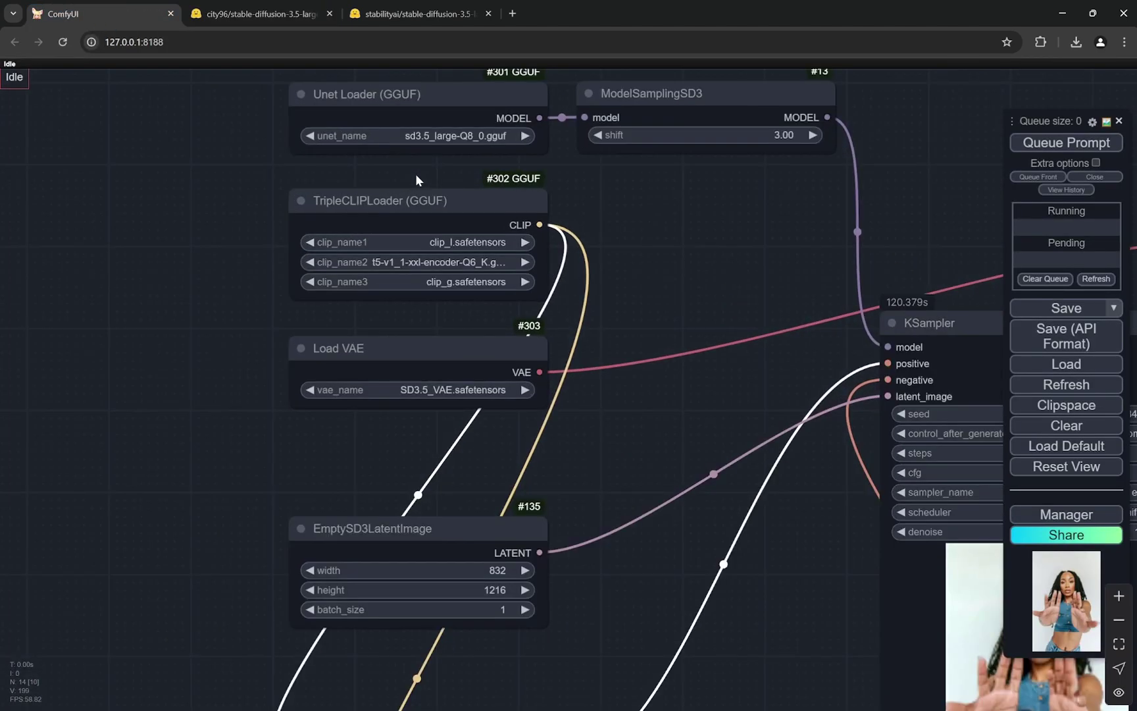
{"action": "left_click_drag", "start_coordinate": [453, 161], "coordinate": [461, 216]}
{"action": "scroll", "coordinate": [465, 203], "scroll_direction": "up", "scroll_amount": 3}
{"action": "left_click", "coordinate": [485, 185]}
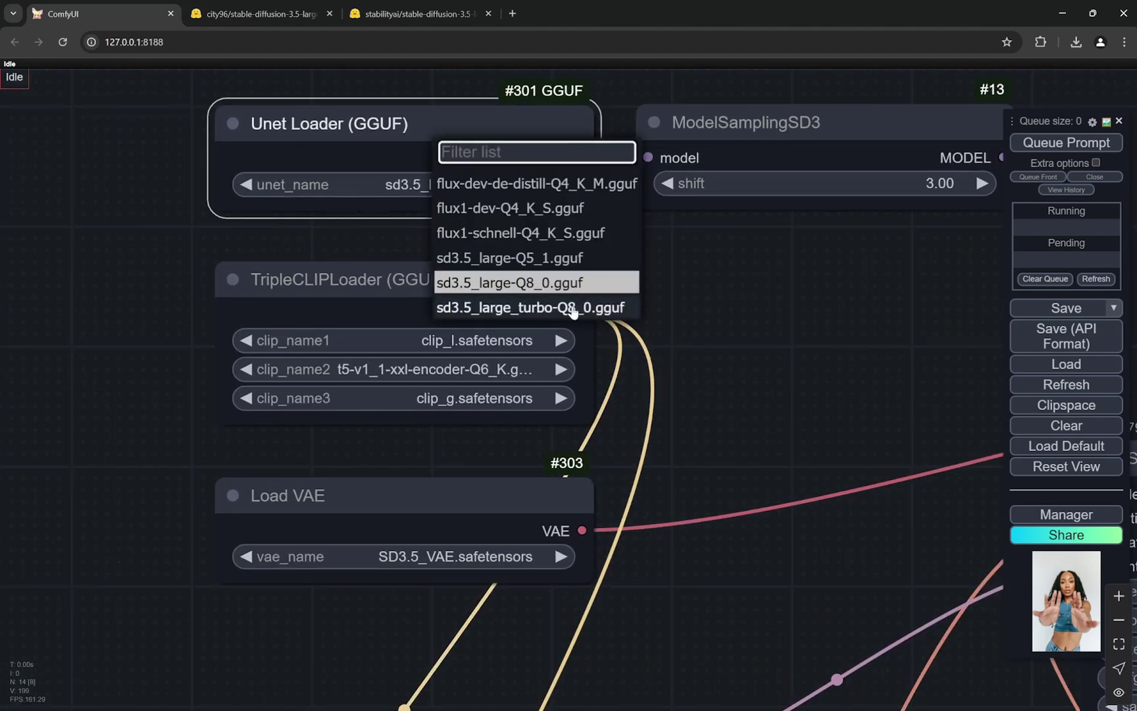
{"action": "left_click", "coordinate": [574, 309]}
Set the KSampler to 8 steps and cfg 1.2.
{"action": "scroll", "coordinate": [173, 338], "scroll_direction": "down", "scroll_amount": 4}
{"action": "scroll", "coordinate": [173, 339], "scroll_direction": "down", "scroll_amount": 4}
{"action": "scroll", "coordinate": [612, 506], "scroll_direction": "up", "scroll_amount": 5}
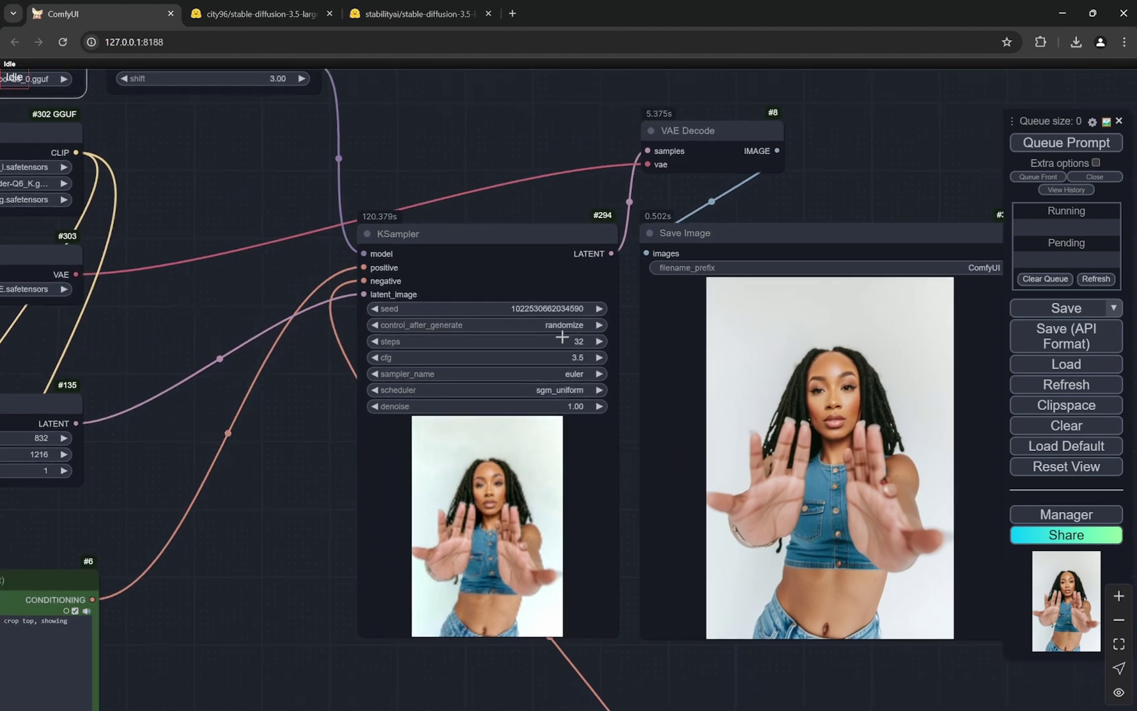
{"action": "scroll", "coordinate": [563, 336], "scroll_direction": "up", "scroll_amount": 3}
{"action": "left_click", "coordinate": [578, 341]}
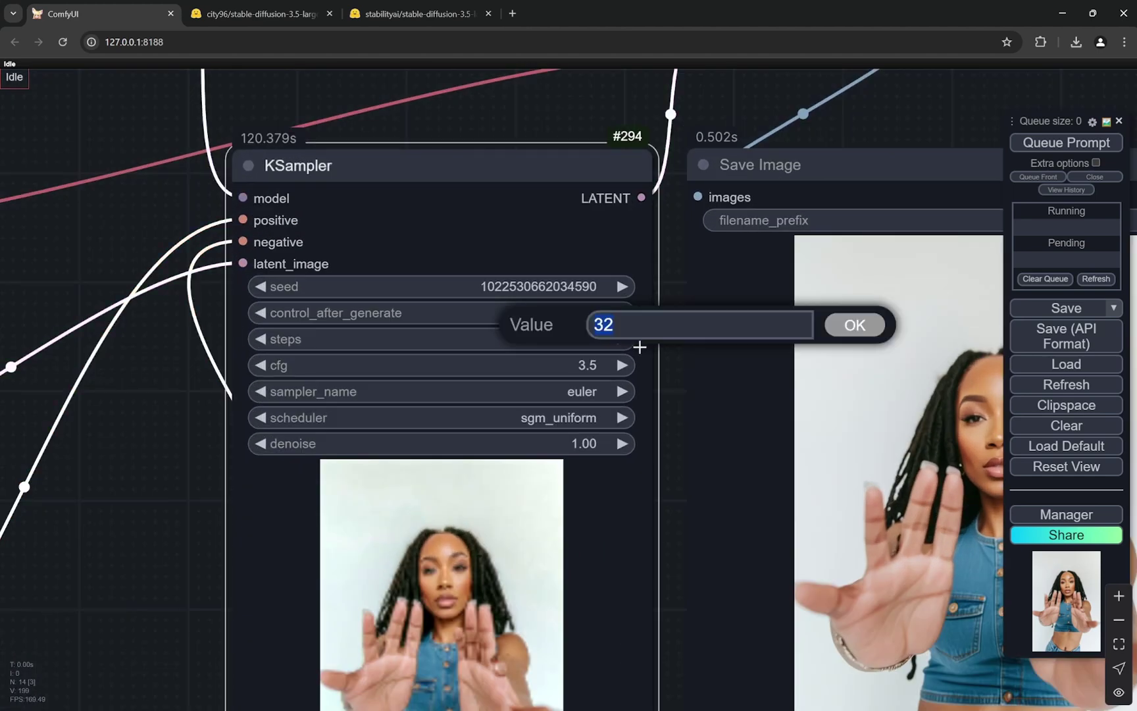
{"action": "type", "text": "8"}
{"action": "key", "text": "Return"}
{"action": "left_click", "coordinate": [587, 363]}
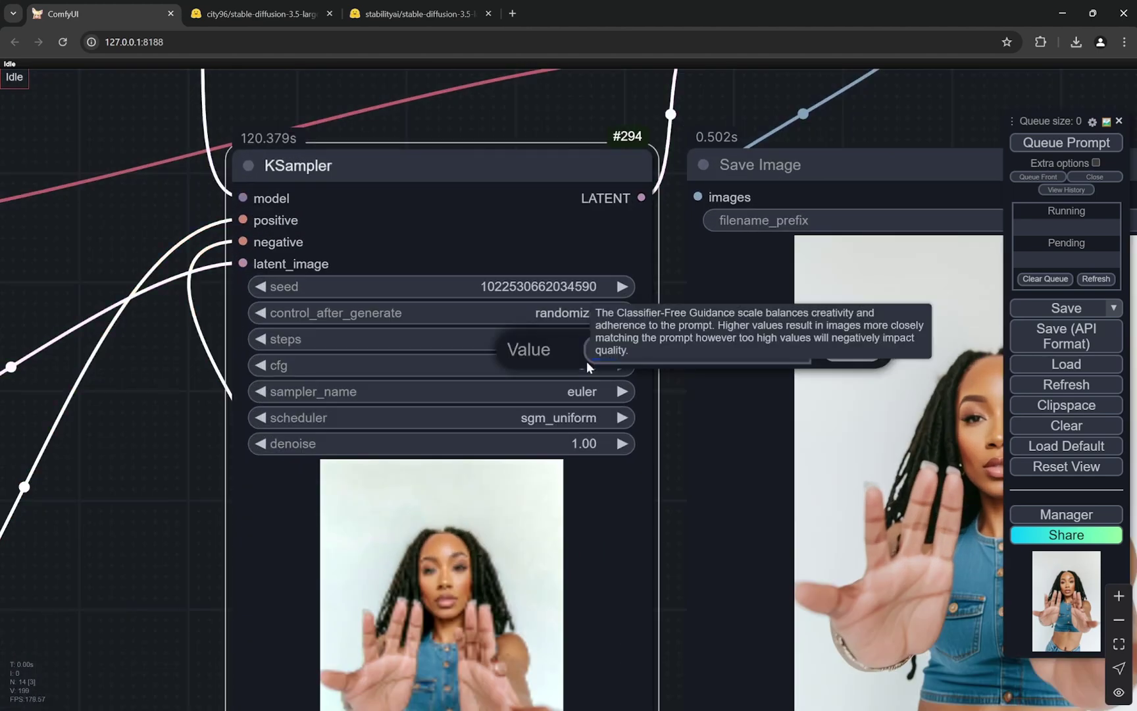
{"action": "type", "text": "1.2"}
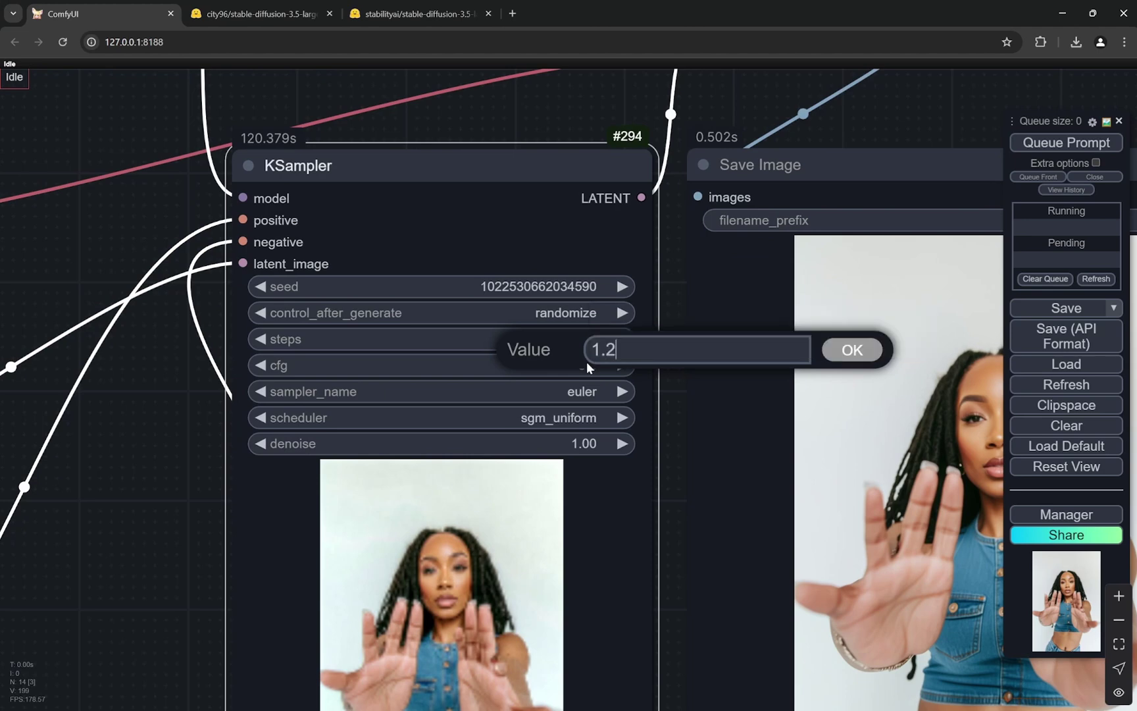
{"action": "key", "text": "Return"}
Replace the positive prompt with a Greek woman in a swimming pool prompt.
{"action": "scroll", "coordinate": [678, 380], "scroll_direction": "down", "scroll_amount": 10}
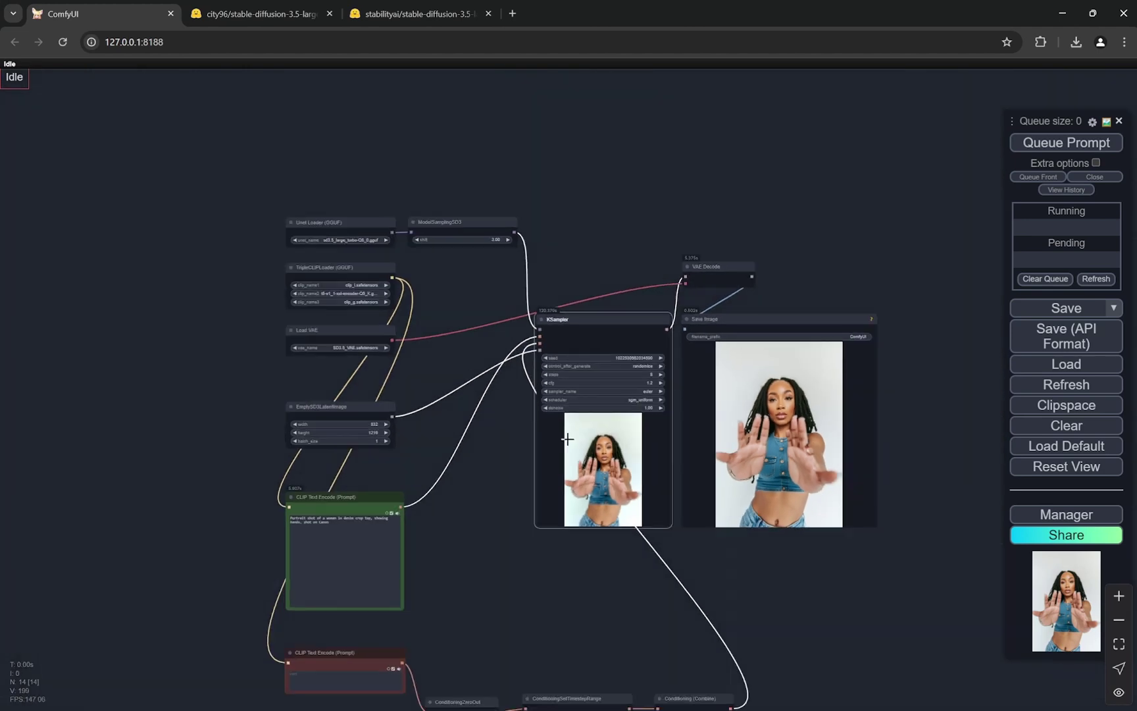
{"action": "scroll", "coordinate": [427, 532], "scroll_direction": "up", "scroll_amount": 7}
{"action": "left_click_drag", "start_coordinate": [427, 533], "coordinate": [532, 426]}
{"action": "scroll", "coordinate": [532, 426], "scroll_direction": "up", "scroll_amount": 5}
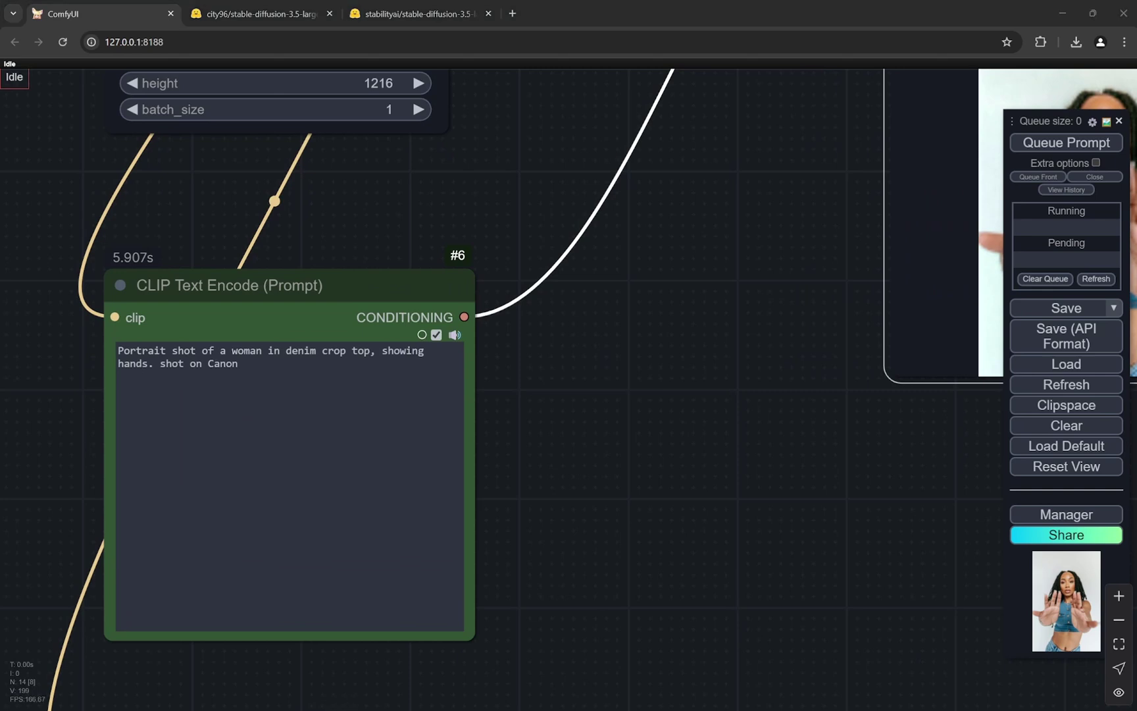
{"action": "triple_click", "coordinate": [169, 358]}
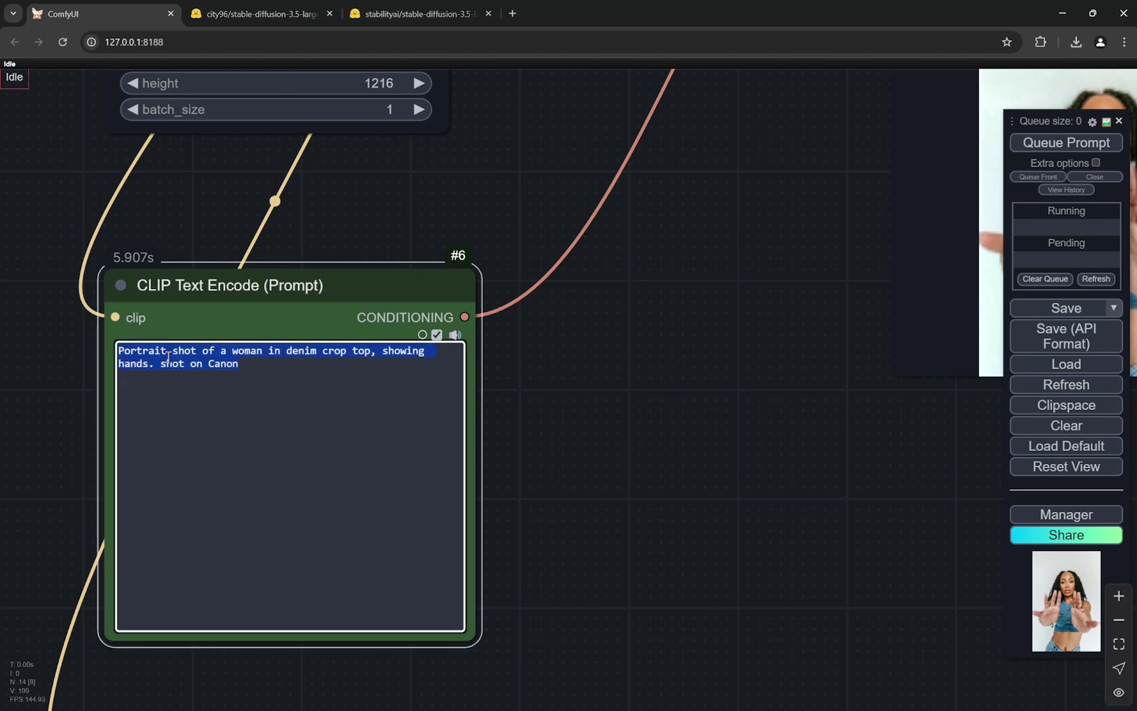
{"action": "type", "text": "gorgeous Greek woman in swimming pool, wet hair."}
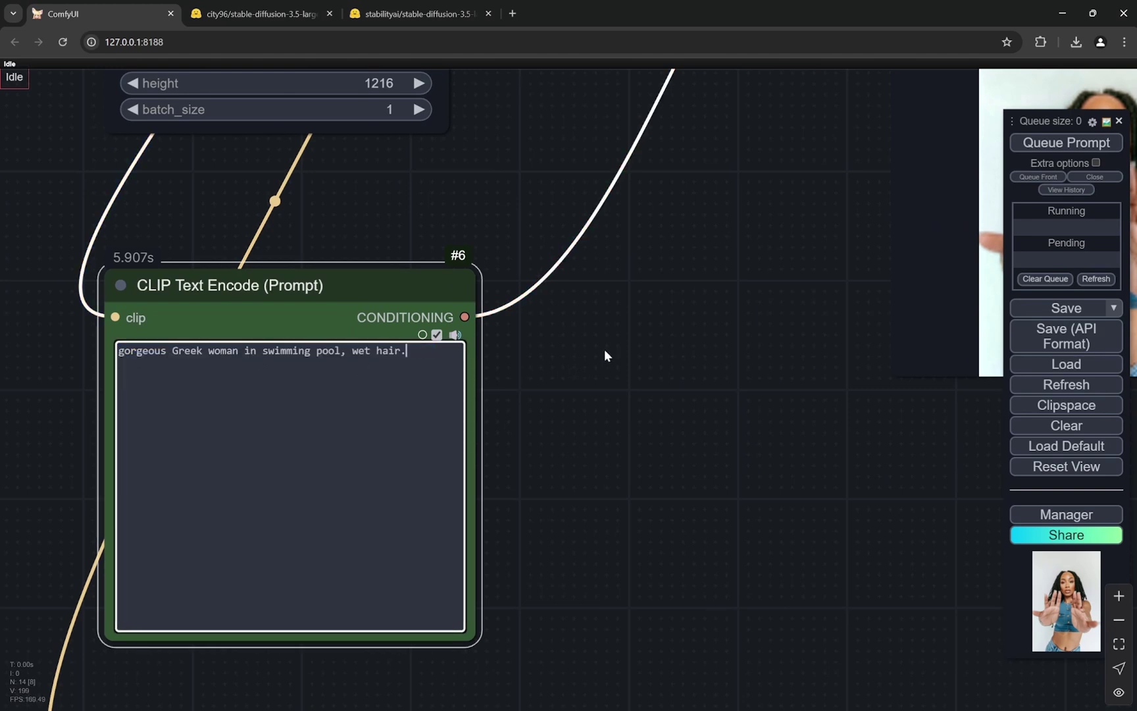
{"action": "scroll", "coordinate": [604, 355], "scroll_direction": "down", "scroll_amount": 5}
{"action": "left_click_drag", "start_coordinate": [903, 237], "coordinate": [752, 343]}
{"action": "scroll", "coordinate": [752, 343], "scroll_direction": "up", "scroll_amount": 4}
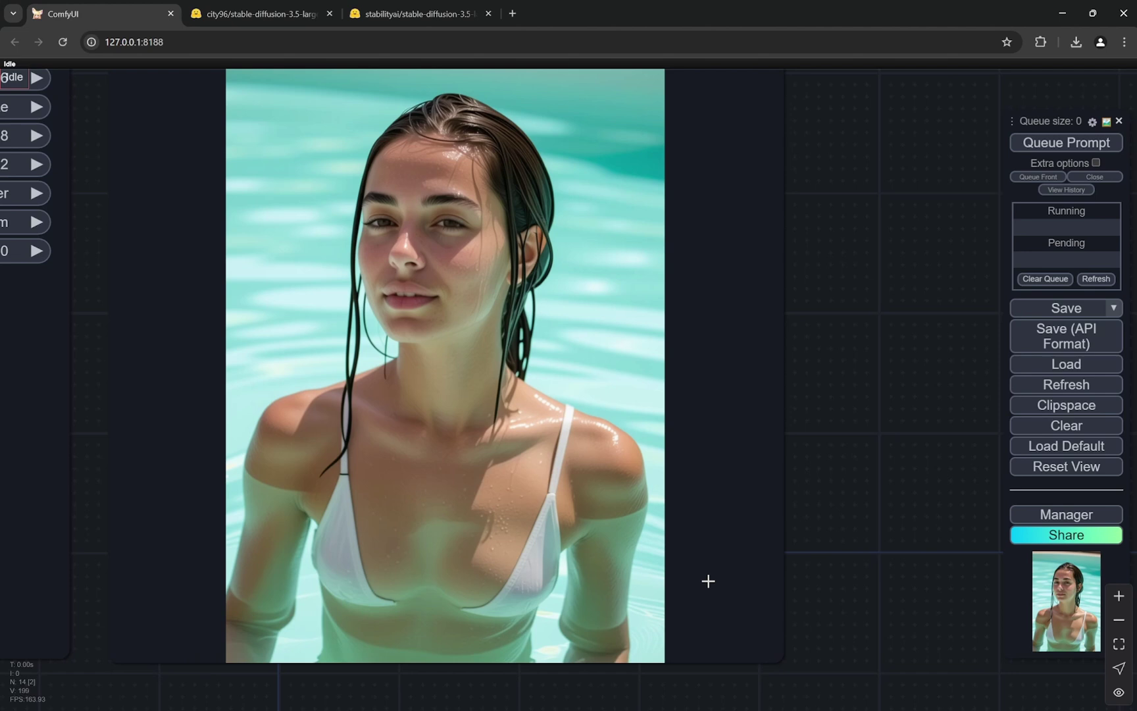
{"action": "scroll", "coordinate": [876, 355], "scroll_direction": "down", "scroll_amount": 15}
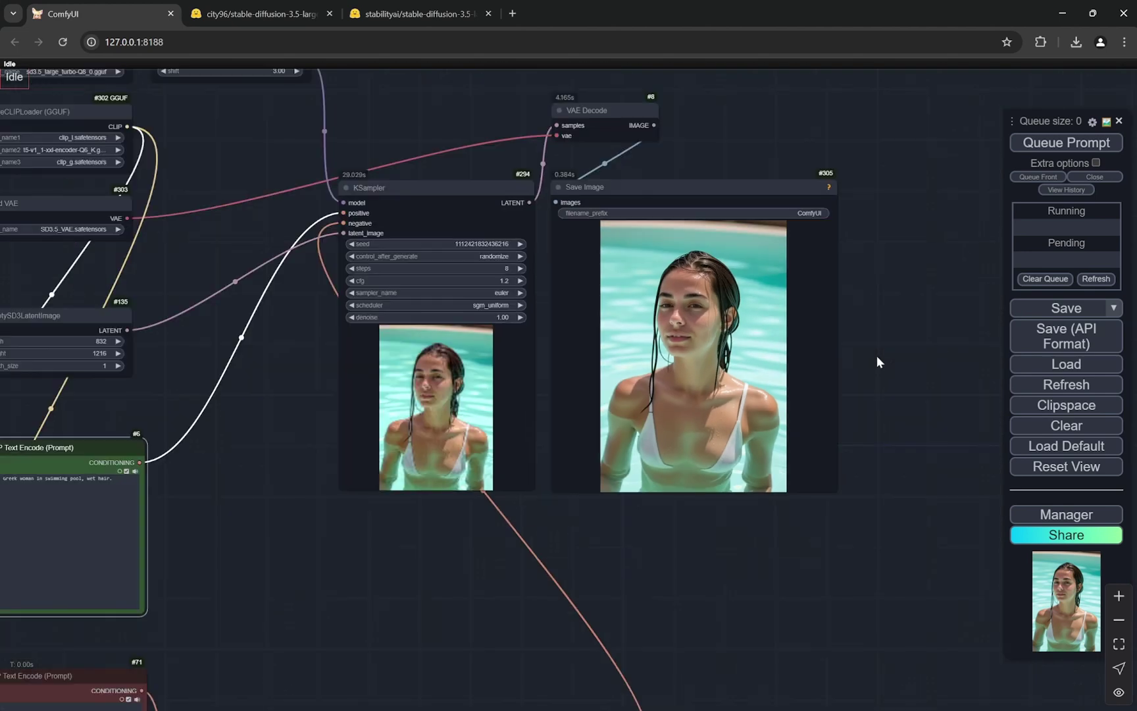
{"action": "scroll", "coordinate": [691, 454], "scroll_direction": "up", "scroll_amount": 3}
{"action": "scroll", "coordinate": [607, 422], "scroll_direction": "up", "scroll_amount": 2}
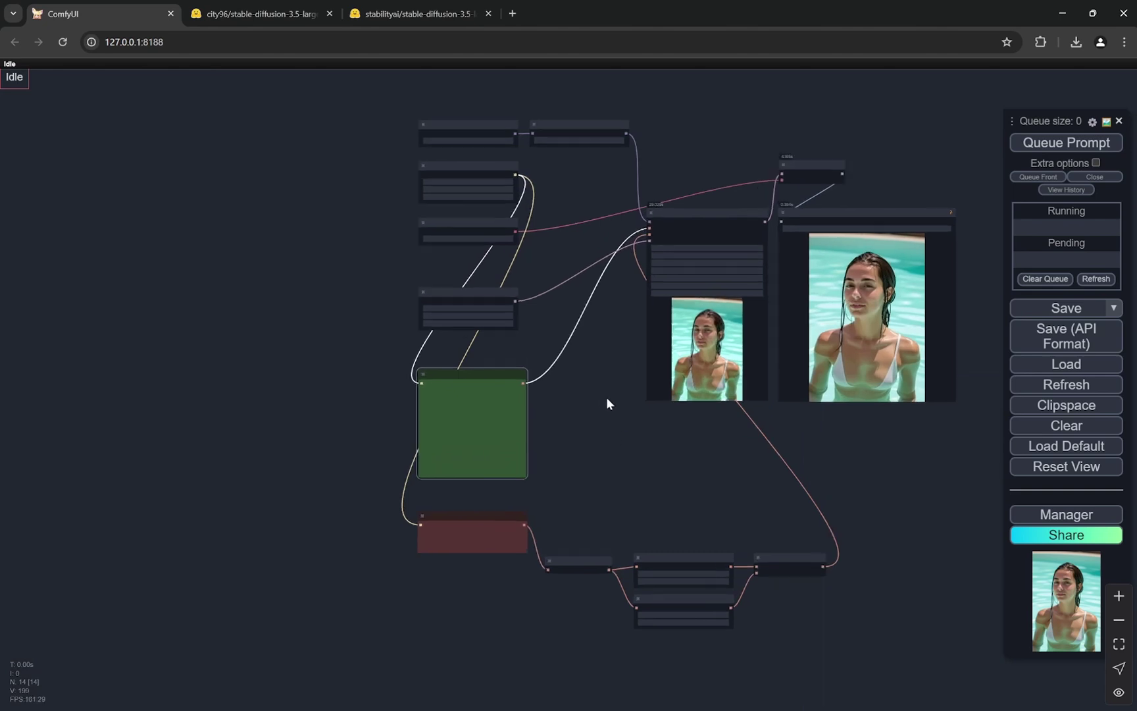
{"action": "scroll", "coordinate": [607, 404], "scroll_direction": "down", "scroll_amount": 1}
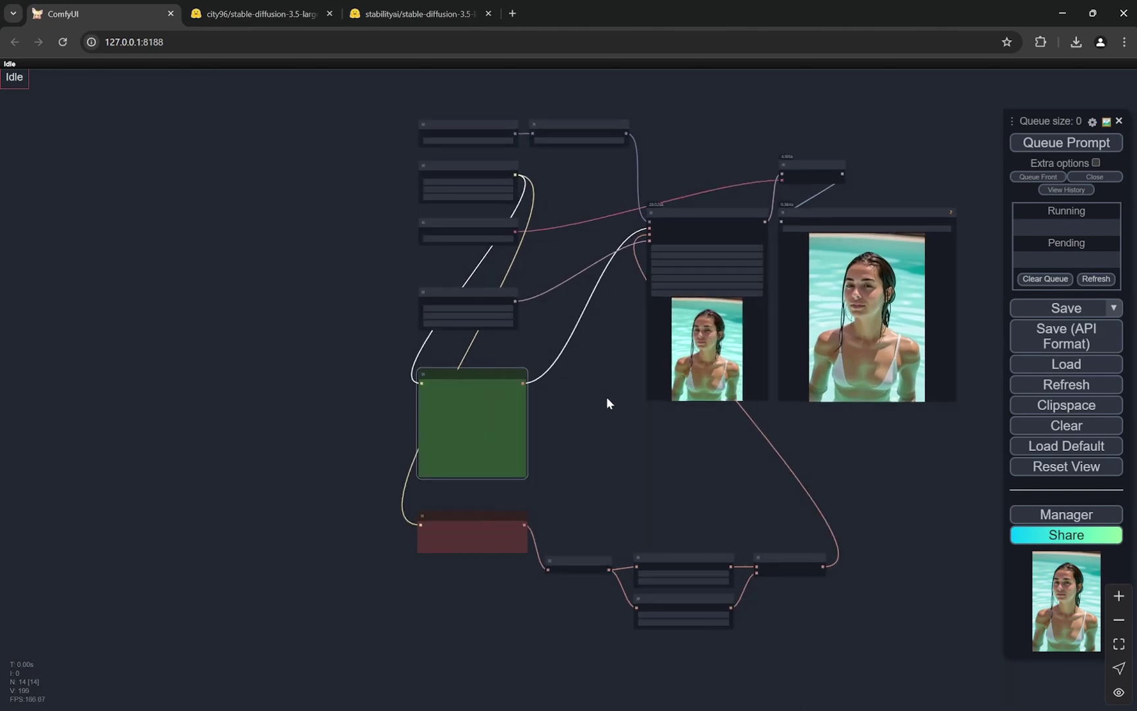